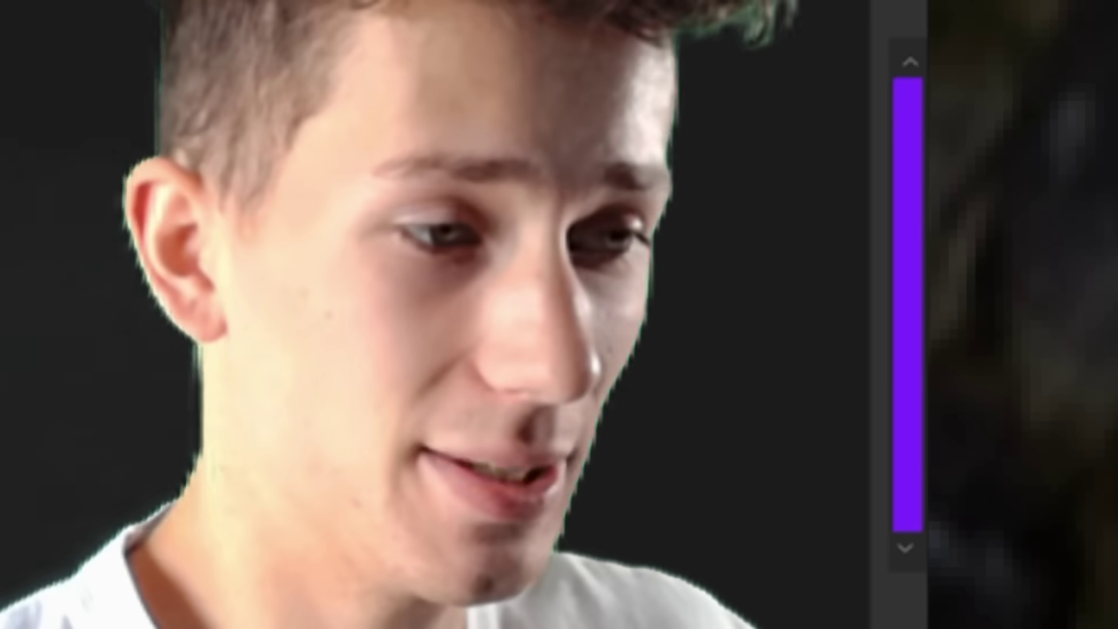
scroll(574, 379, "down", 6)
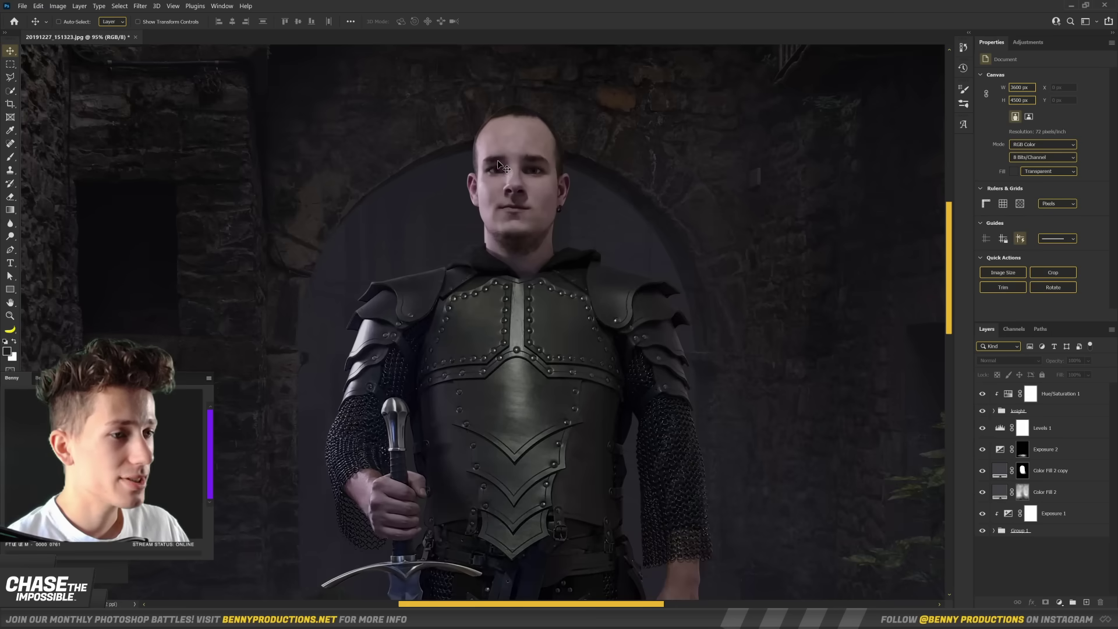
scroll(524, 178, "up", 3)
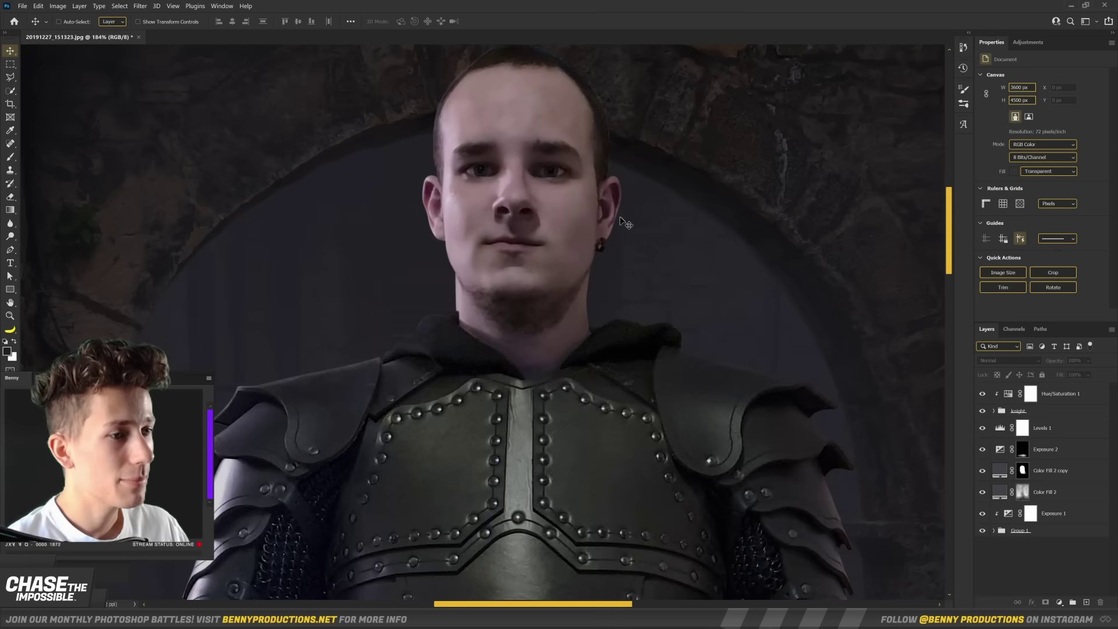
left_click(678, 222)
key("Return")
left_click_drag(602, 257, 778, 54)
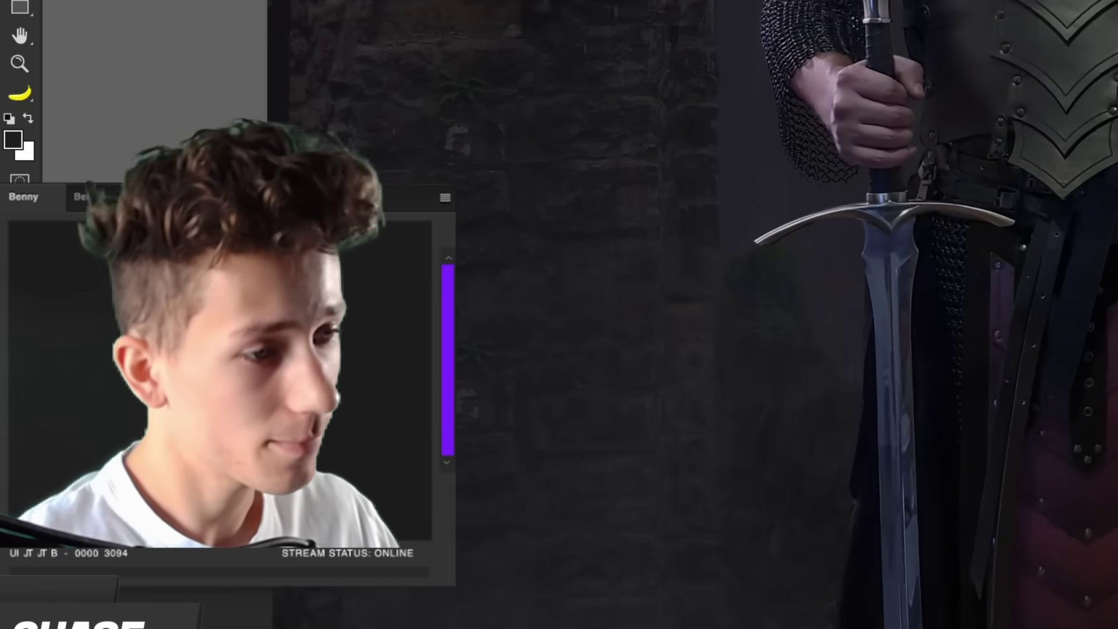
key("ctrl+0")
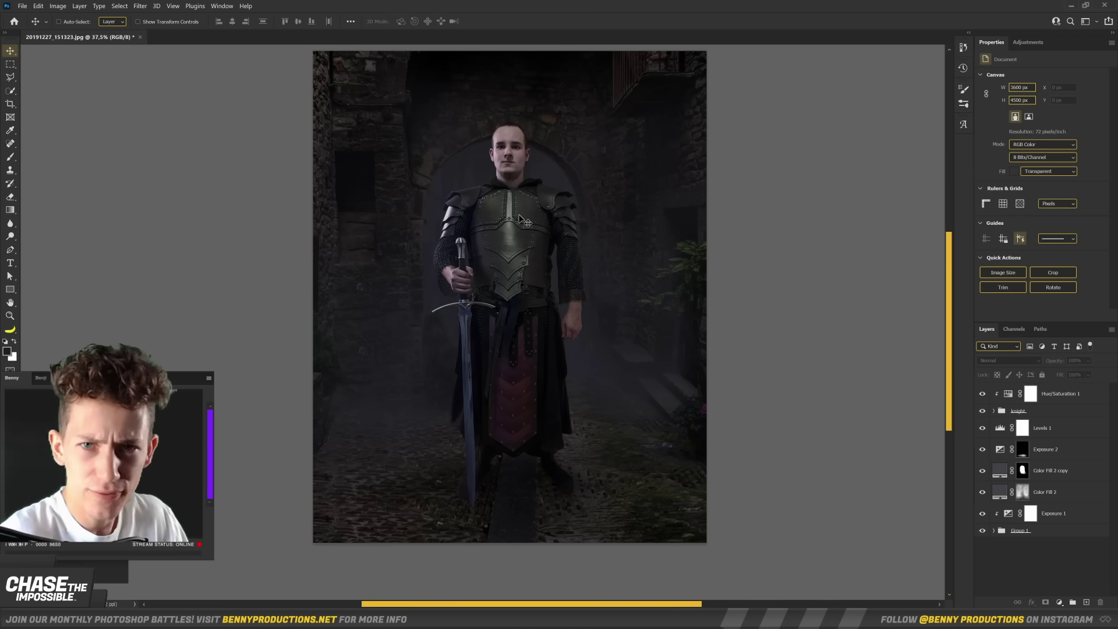
- Trace the central groove of the sword blade down its length with the Pen tool and turn the path into a selection
key("p")
scroll(522, 221, "up", 10)
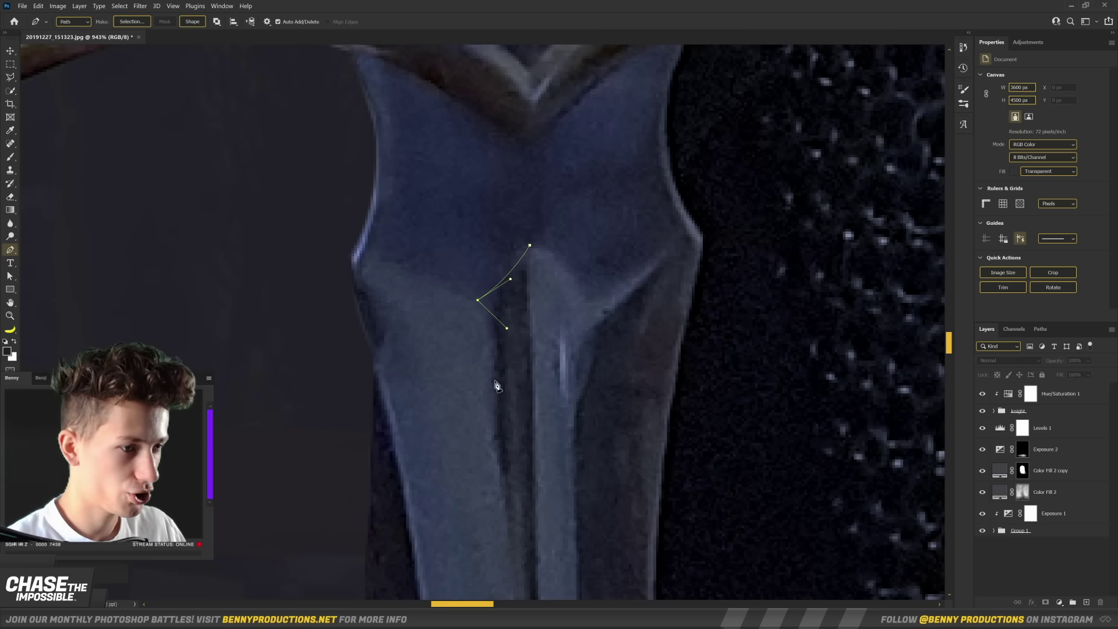
scroll(496, 386, "down", 3)
left_click_drag(524, 516, 513, 178)
left_click_drag(549, 516, 542, 600)
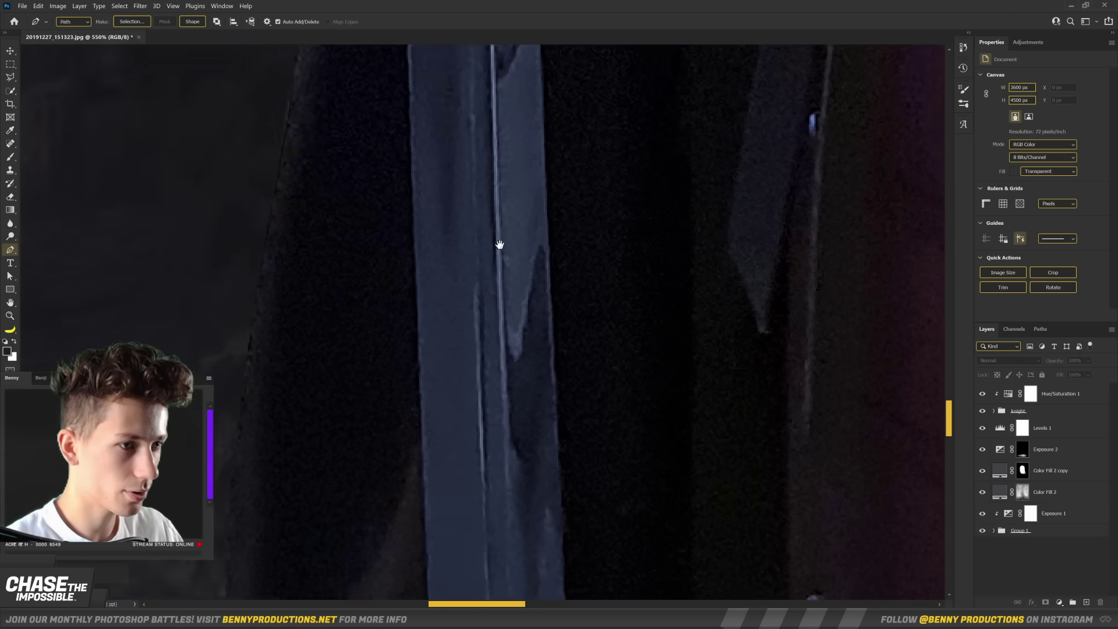
scroll(524, 407, "down", 3)
left_click_drag(501, 407, 501, 319)
scroll(494, 498, "up", 3)
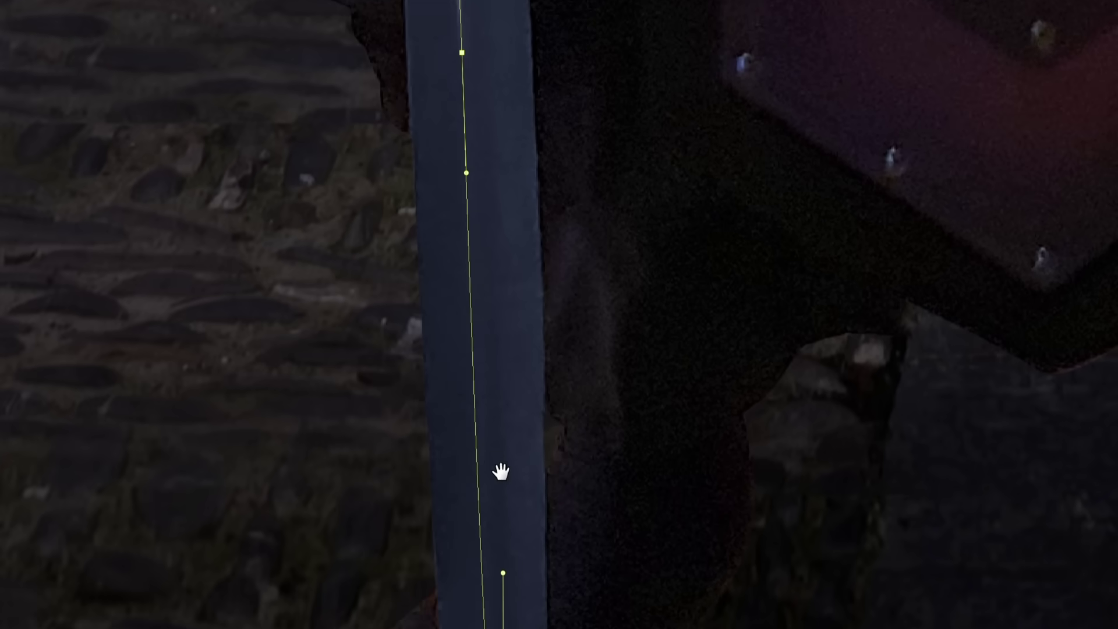
left_click_drag(499, 467, 510, 188)
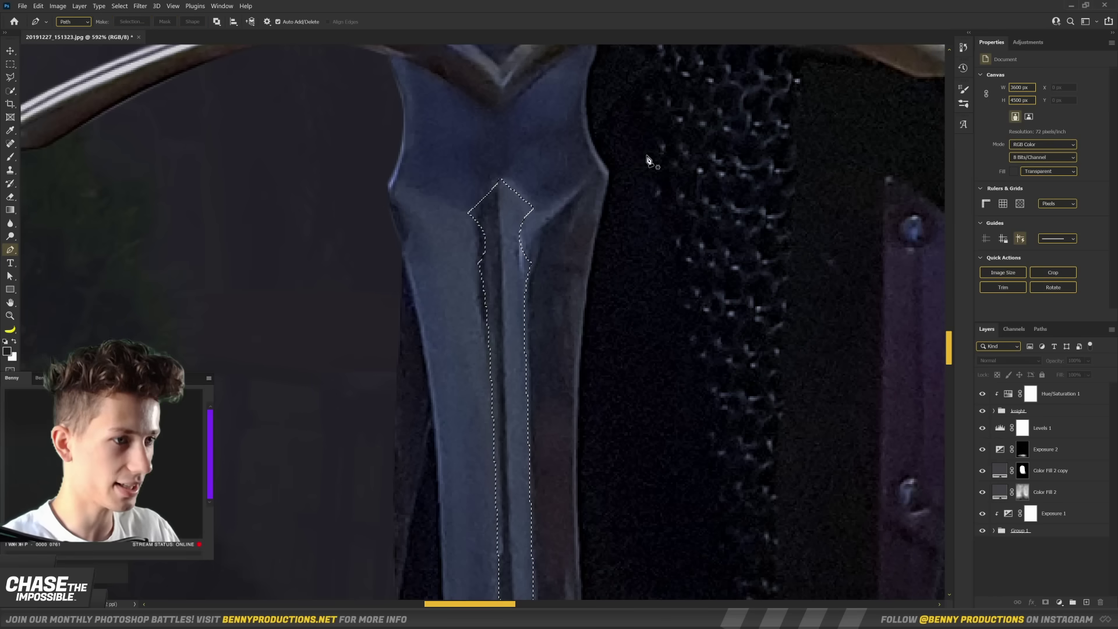
- Fill the selected groove with a light blue Solid Color layer and extend the colour to the triangular inset of the sword guard
scroll(648, 161, "down", 3)
left_click(1059, 602)
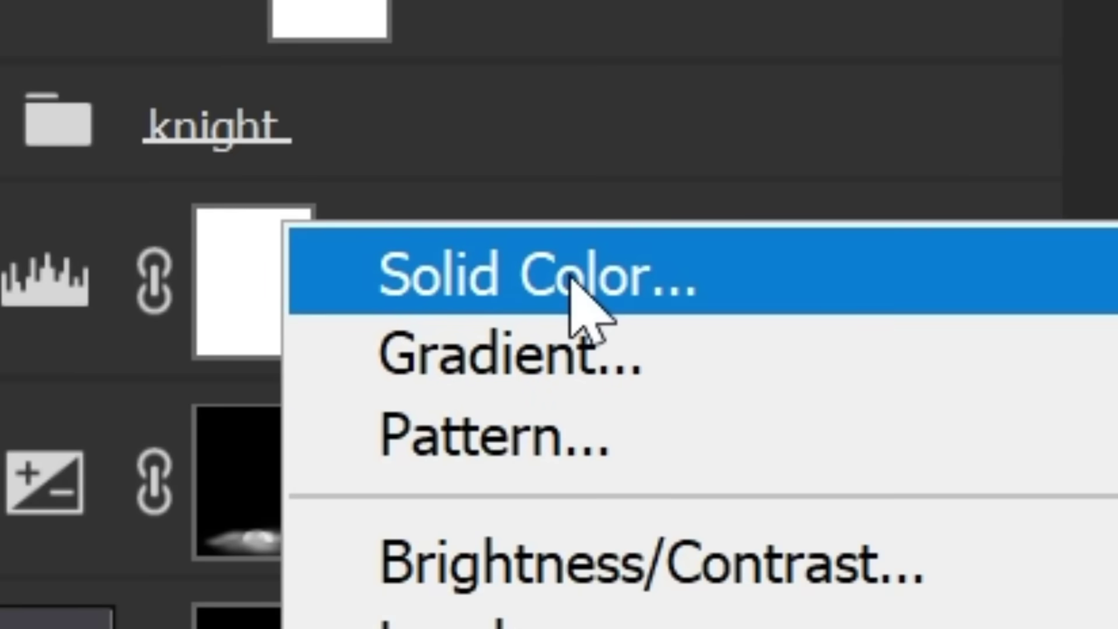
left_click(571, 278)
mouse_move(869, 251)
left_mouse_down()
mouse_move(912, 227)
mouse_move(900, 196)
mouse_move(907, 153)
left_mouse_up()
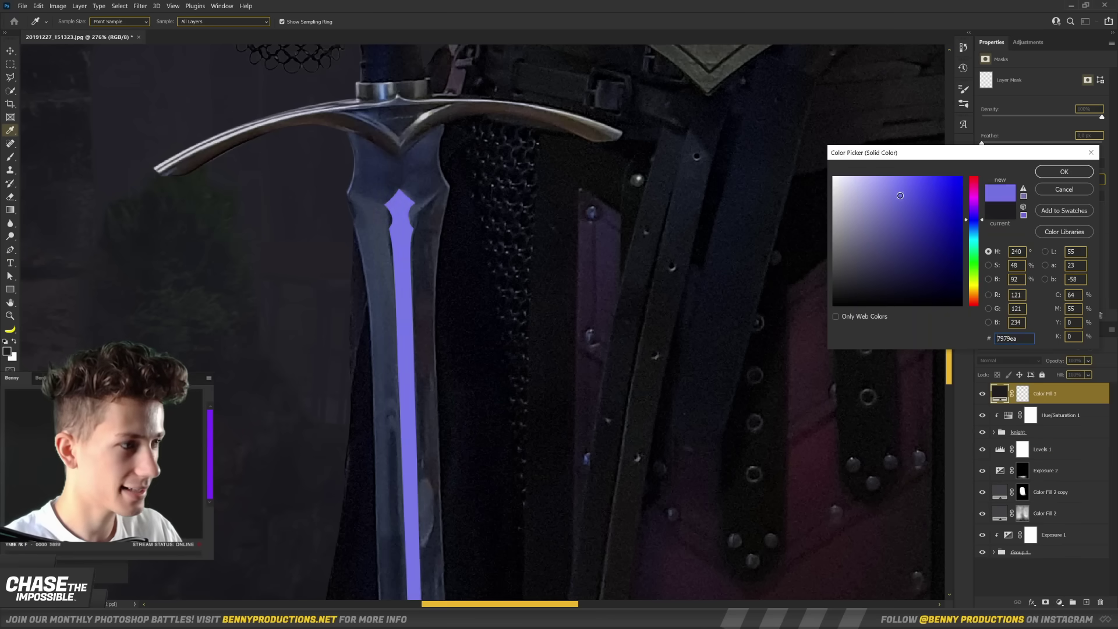
left_click_drag(973, 274, 972, 230)
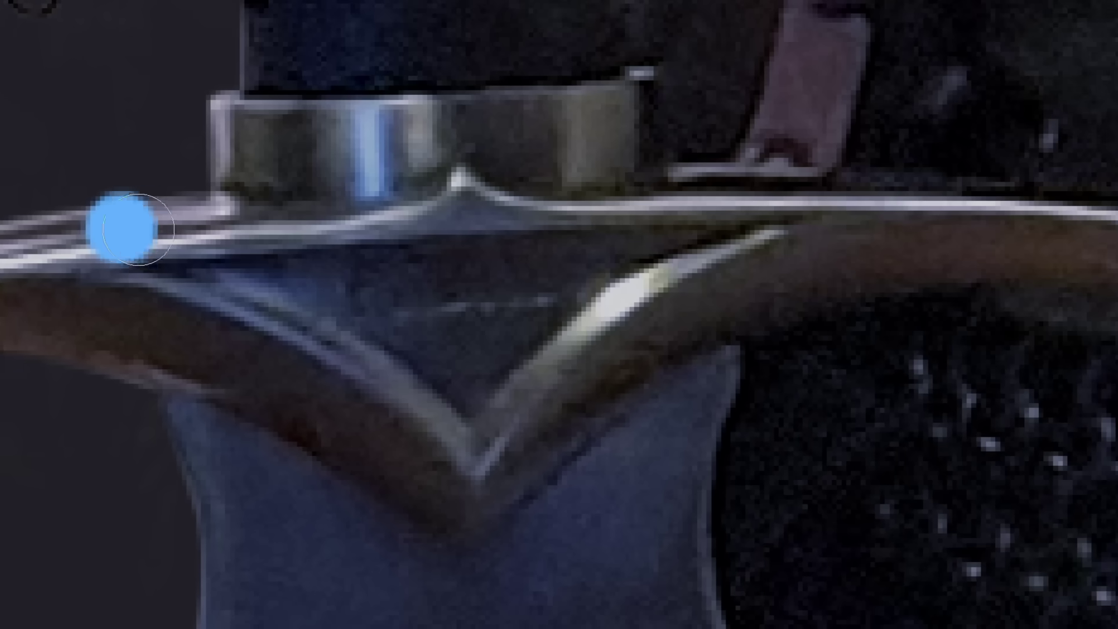
mouse_move(138, 229)
left_mouse_down()
mouse_move(351, 284)
mouse_move(493, 355)
mouse_move(579, 407)
left_mouse_up()
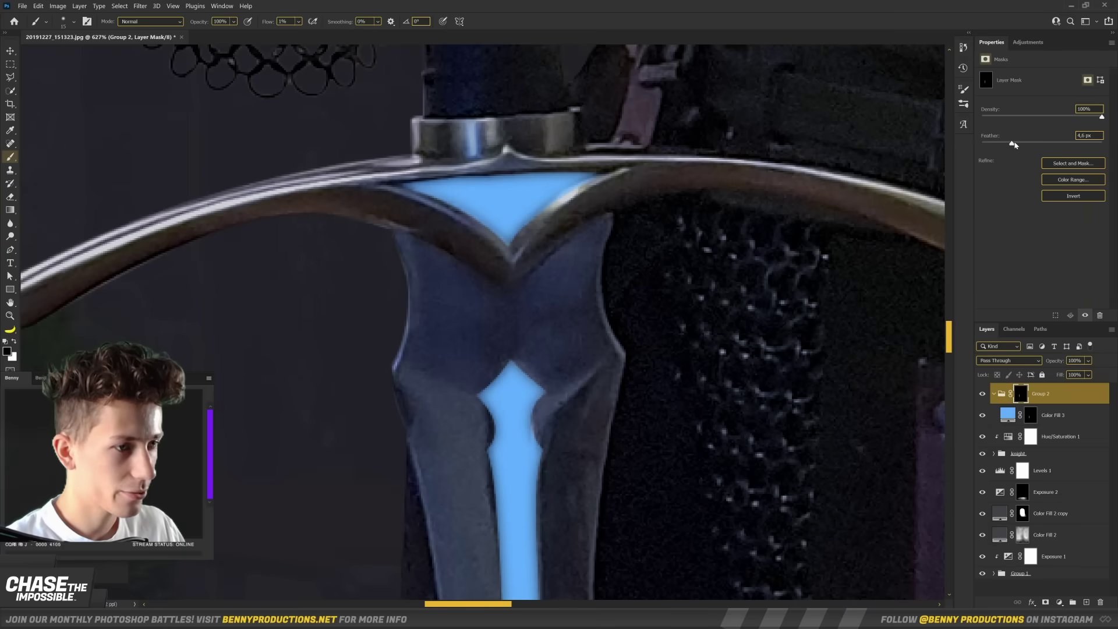
- Set the cyan fill layer to Linear Dodge (Add) and raise the exposure of the groove fill's clipped adjustment
left_click(997, 361)
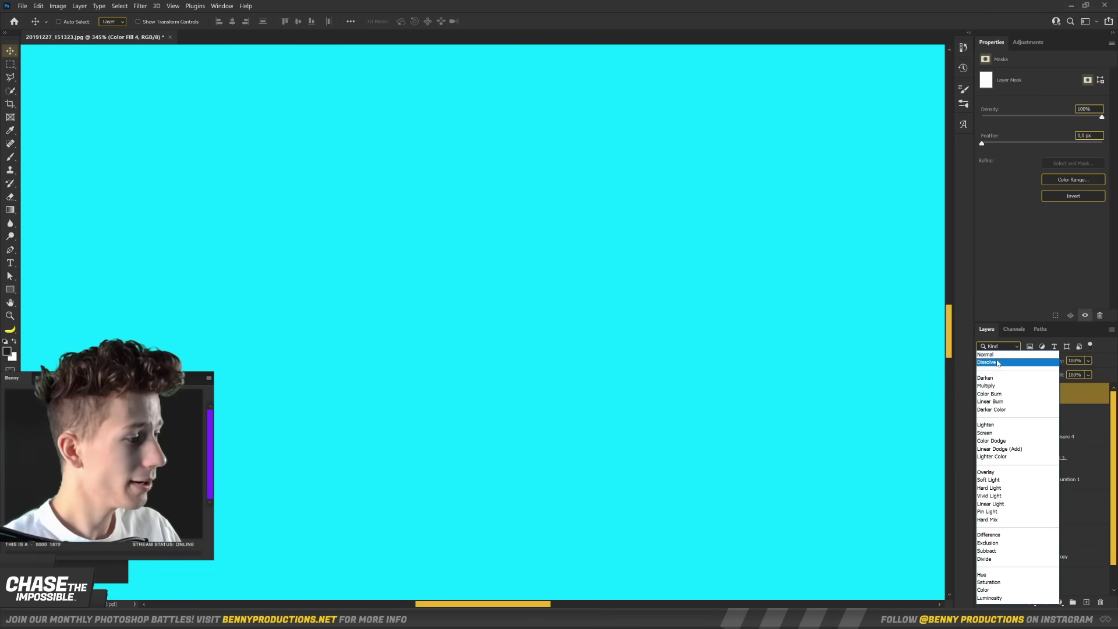
left_click(1007, 449)
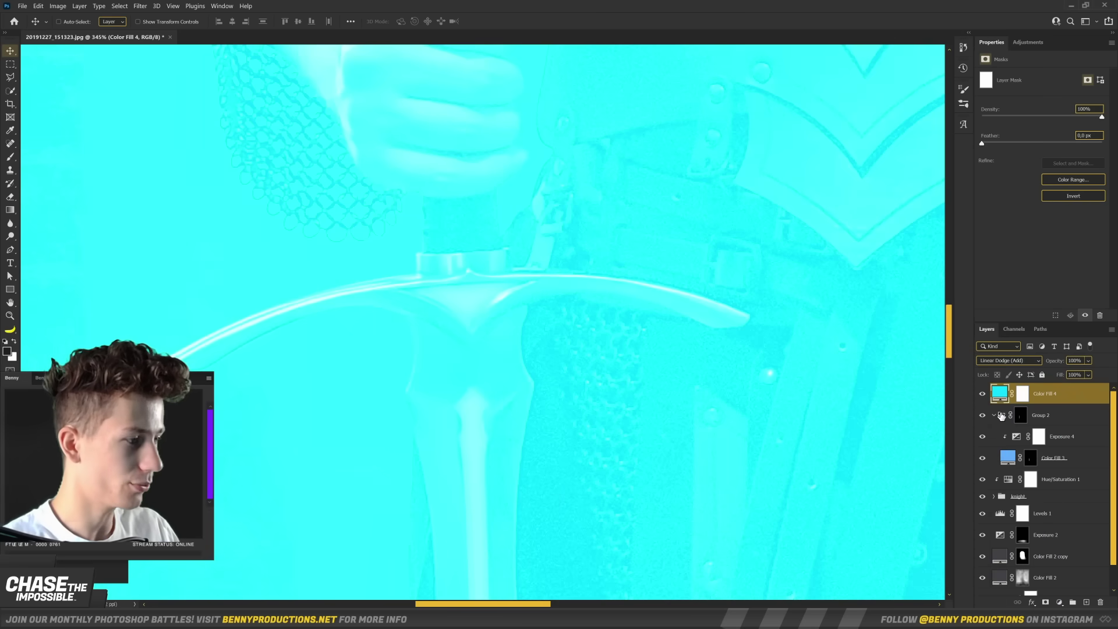
left_click(1055, 443)
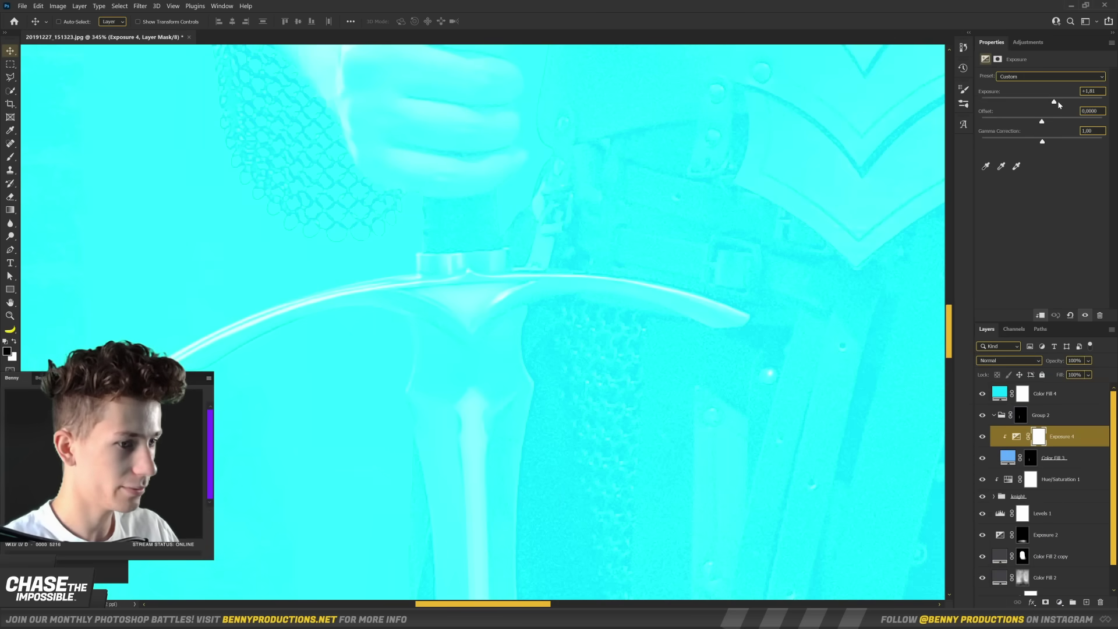
left_click_drag(1059, 104, 1068, 110)
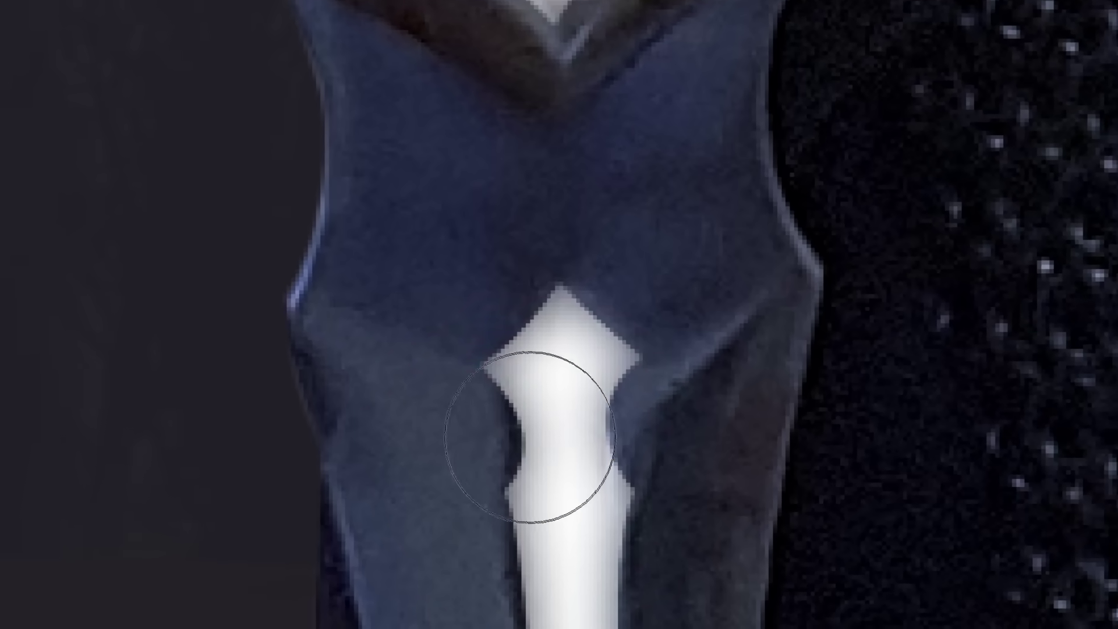
- Brush a cyan glow around the groove on the fill's mask, plus a wider blue glow along the whole blade on a copied fill layer
mouse_move(536, 437)
left_mouse_down()
mouse_move(519, 393)
mouse_move(540, 377)
mouse_move(524, 324)
left_mouse_up()
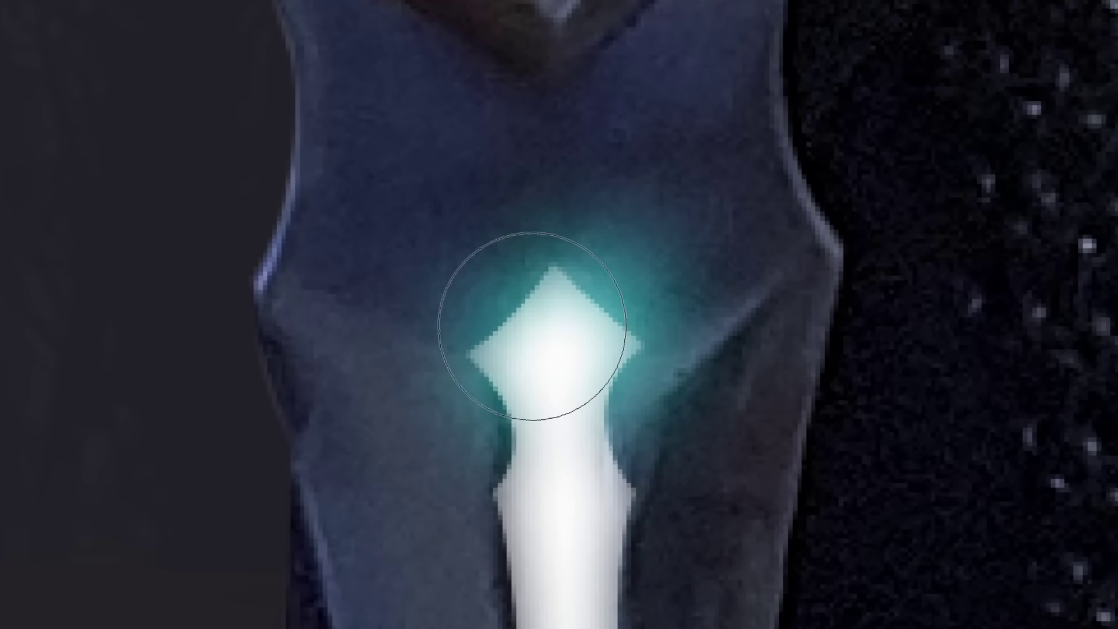
left_click_drag(644, 381, 474, 274)
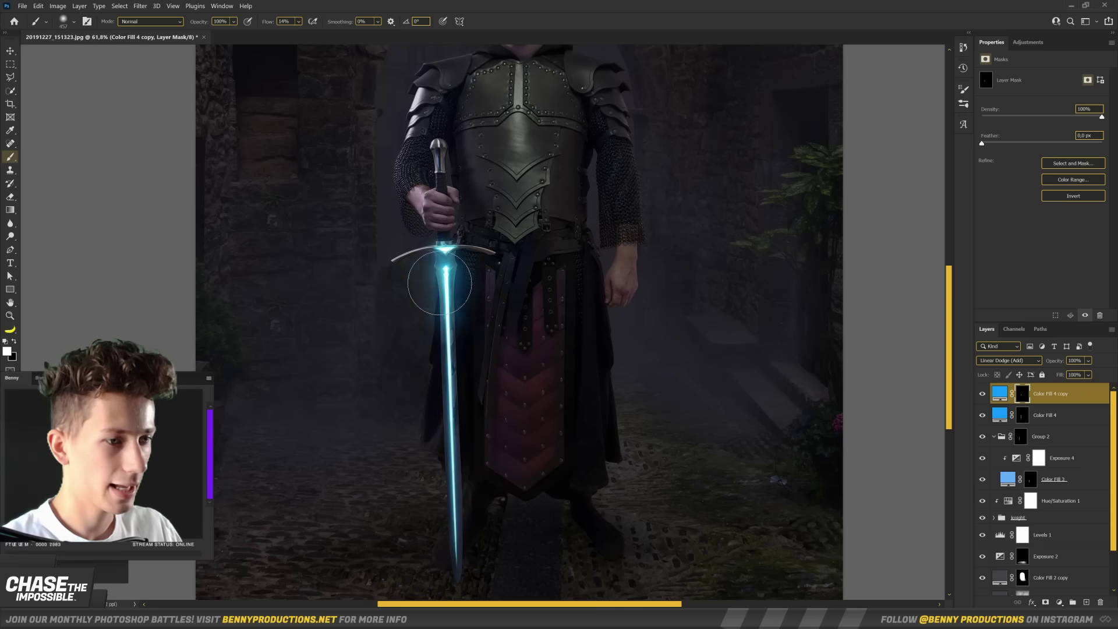
left_click_drag(446, 326, 455, 559)
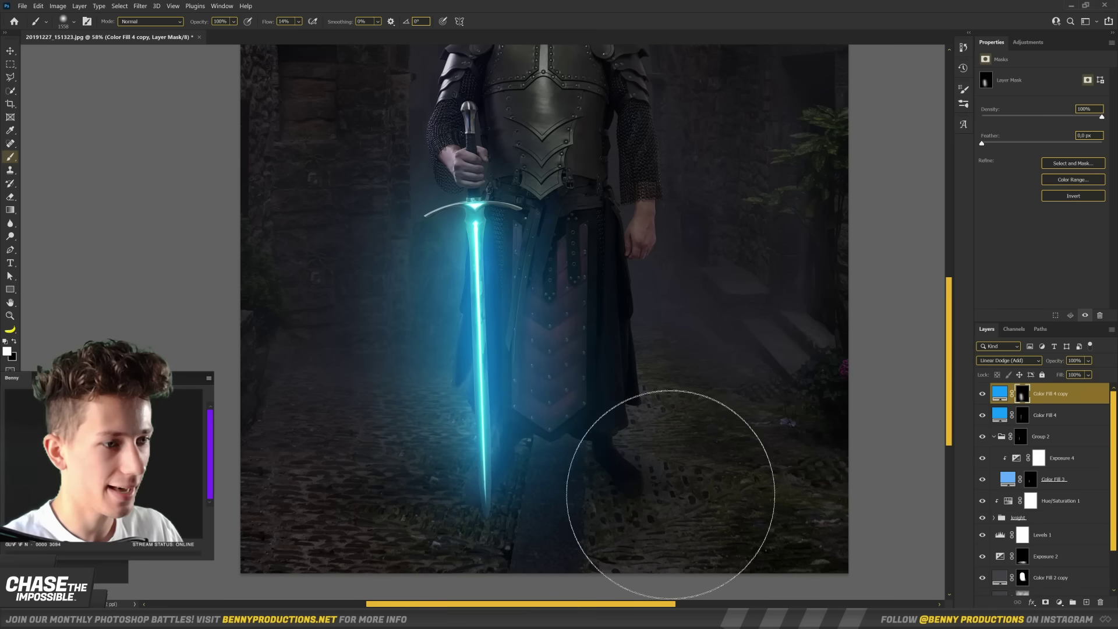
- Brush on the Hue/Saturation adjustment's mask to cast cyan light over the cobblestones around the sword tip
scroll(454, 396, "up", 5, "alt")
key("x")
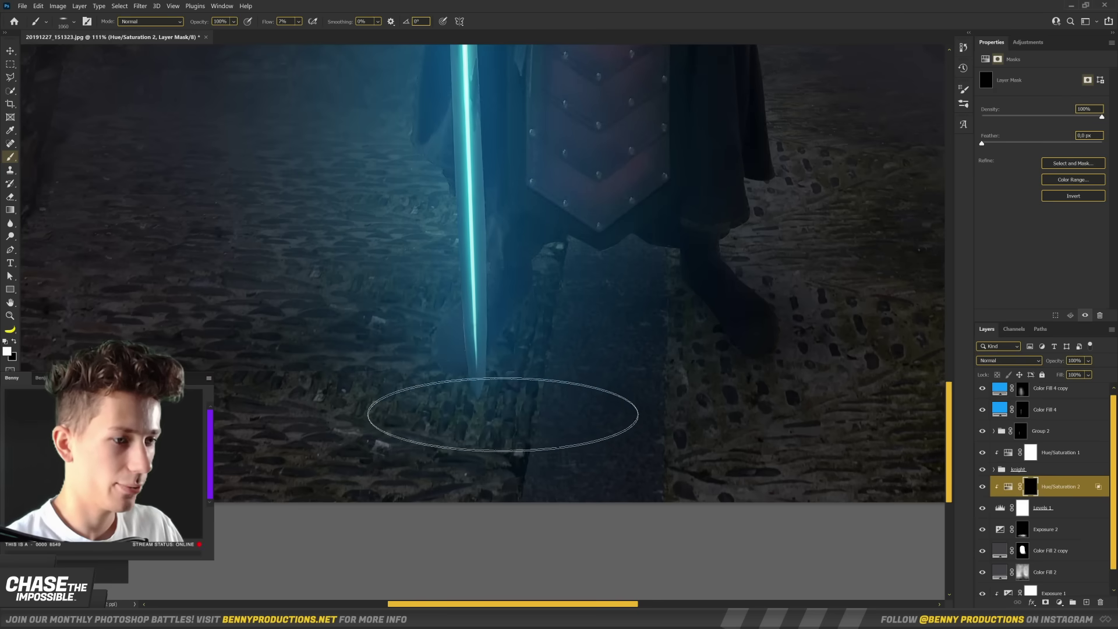
scroll(516, 394, "down", 8, "alt")
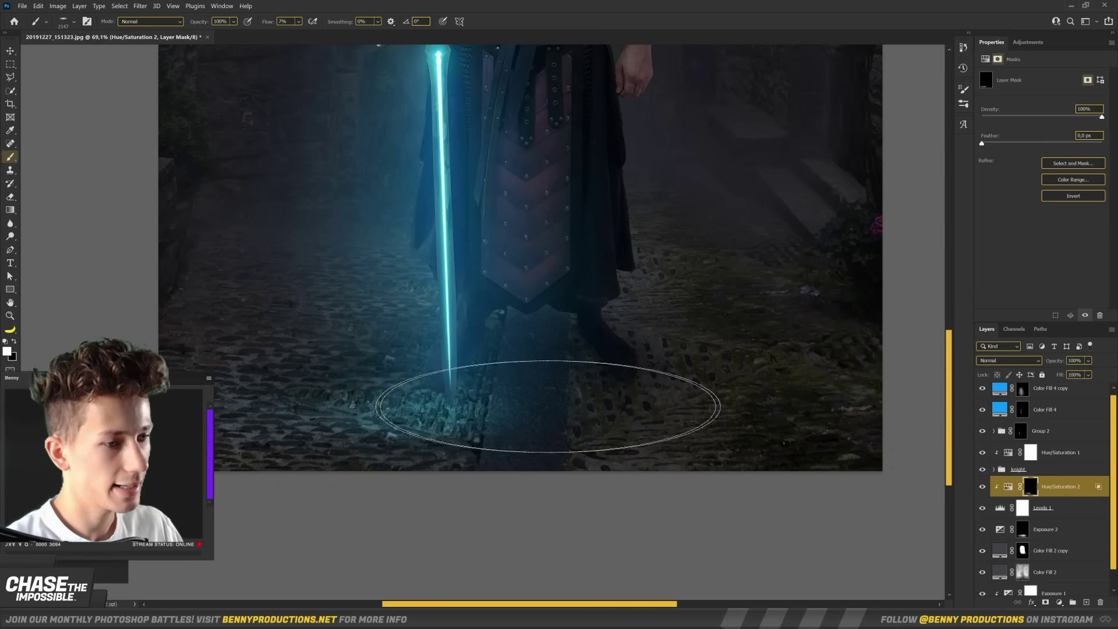
scroll(583, 393, "down", 2, "alt")
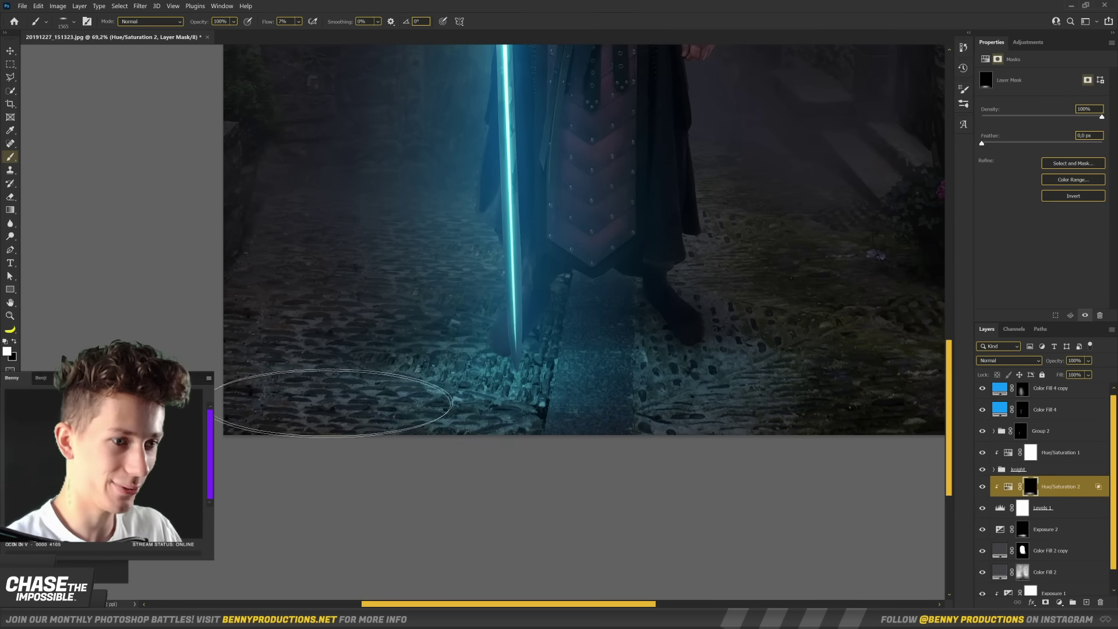
scroll(408, 355, "down", 4, "alt")
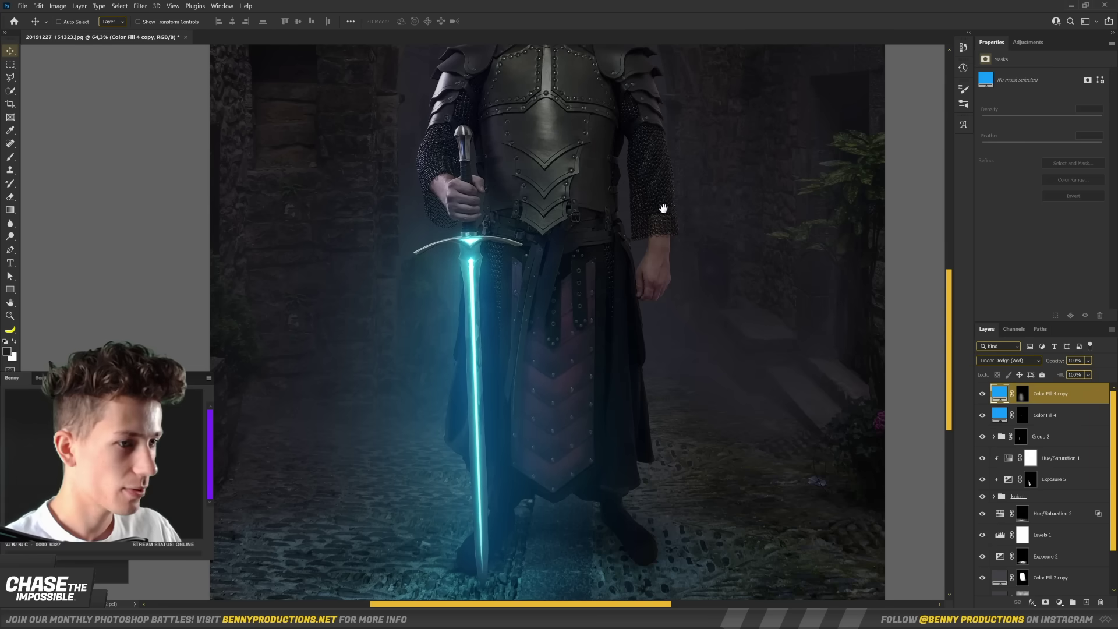
- Place the smoke image over the sword rotated -38.57°, with its blend mode set to Screen
left_click_drag(616, 304, 607, 281)
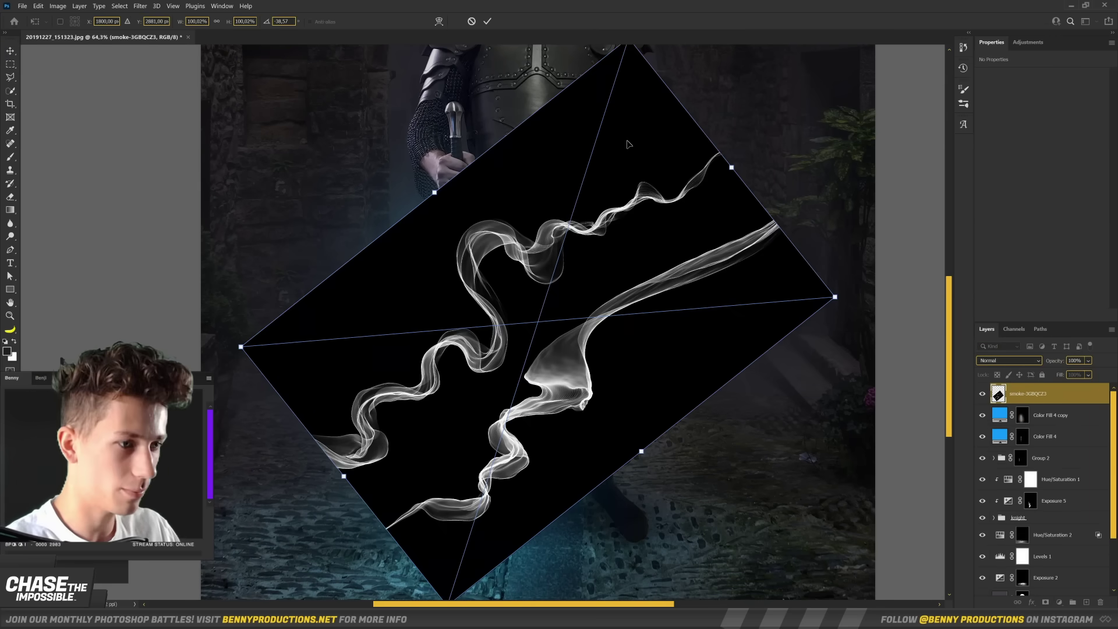
key("Return")
key("shift+alt+s")
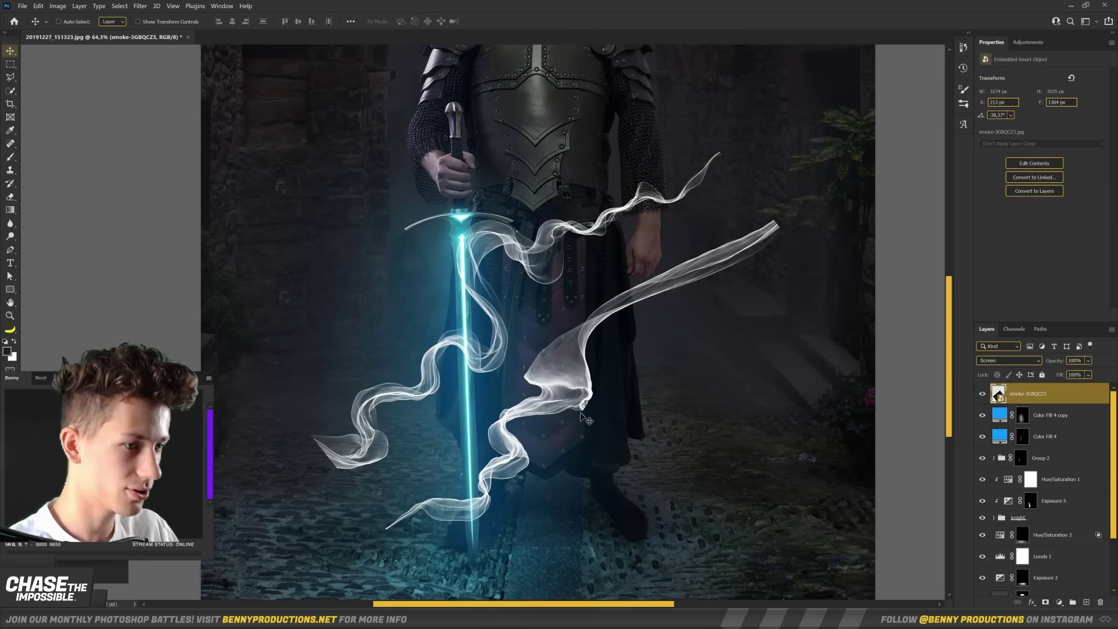
scroll(587, 419, "down", 2)
left_click_drag(532, 374, 614, 430)
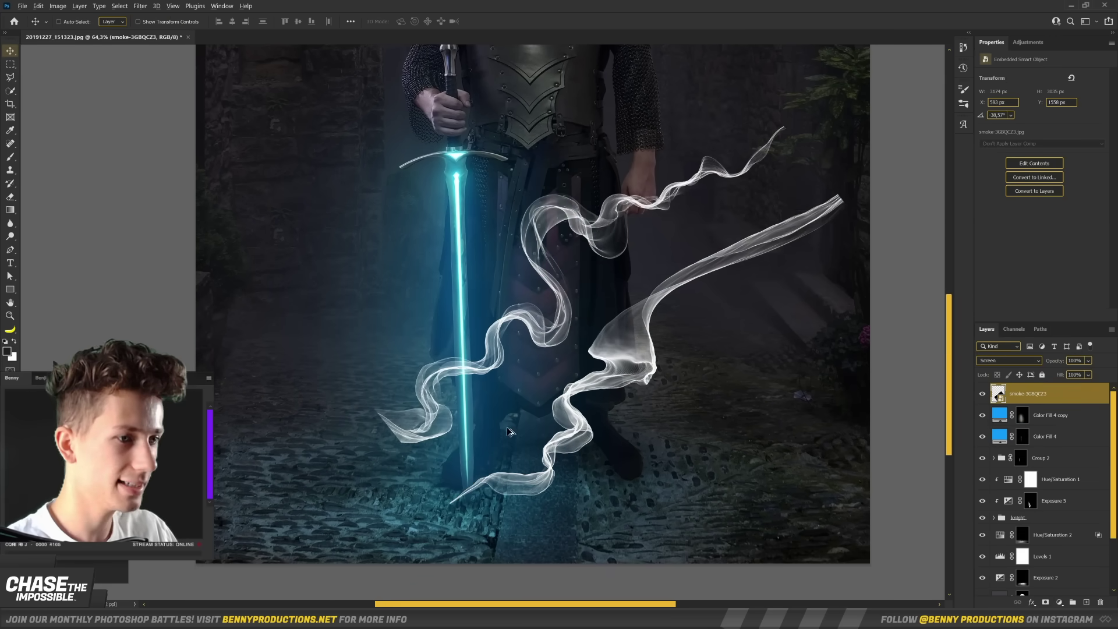
- Rotate and warp the smoke layer so one strand rises from the blade and curls up beside the sword hilt
key("ctrl+t")
key("ctrl+0")
left_click_drag(752, 174, 503, 280)
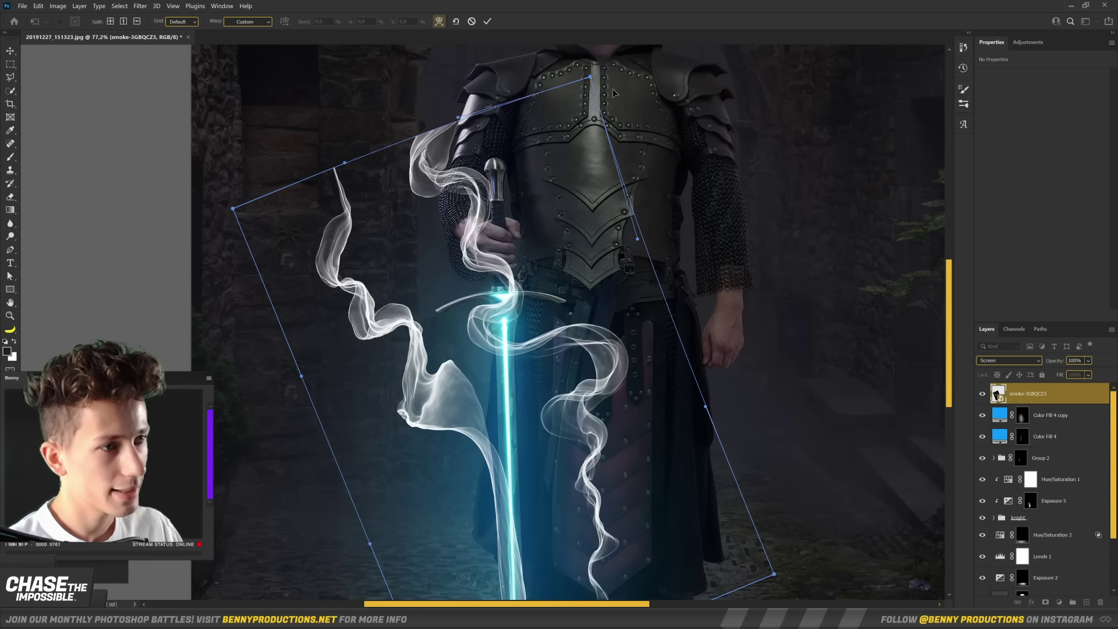
left_click_drag(613, 92, 865, 145)
left_click_drag(233, 208, 297, 312)
left_click_drag(137, 305, 172, 260)
left_click_drag(400, 22, 385, 35)
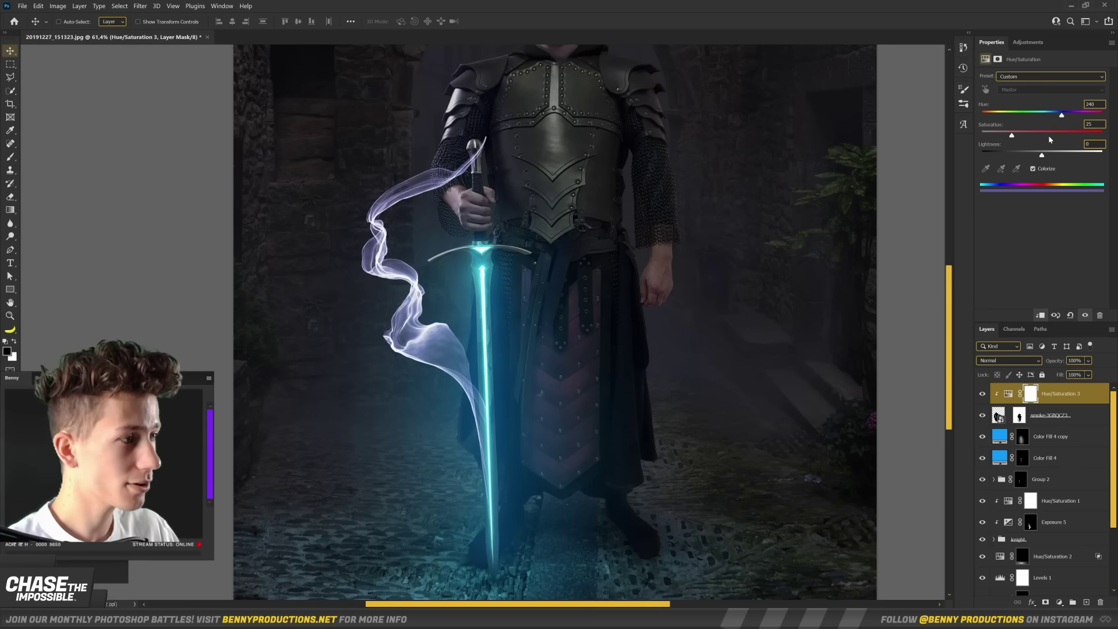
- Colorize the smoke strand cyan with Hue/Saturation and brighten parts of it through a masked Exposure adjustment of +2.15
left_click_drag(1048, 152, 1049, 117)
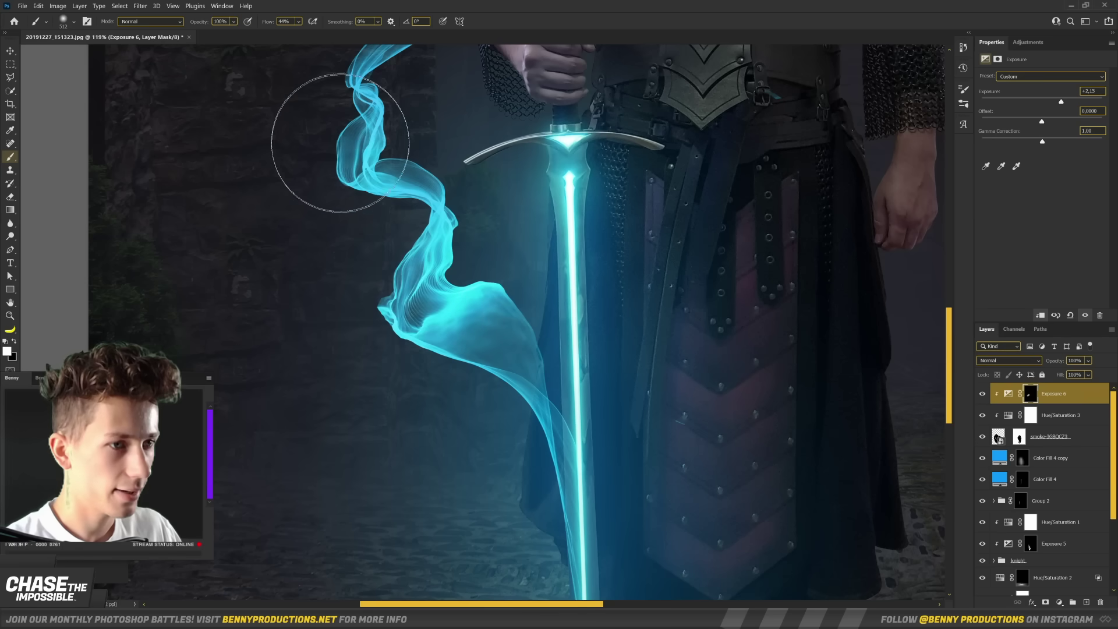
left_click_drag(350, 145, 358, 328)
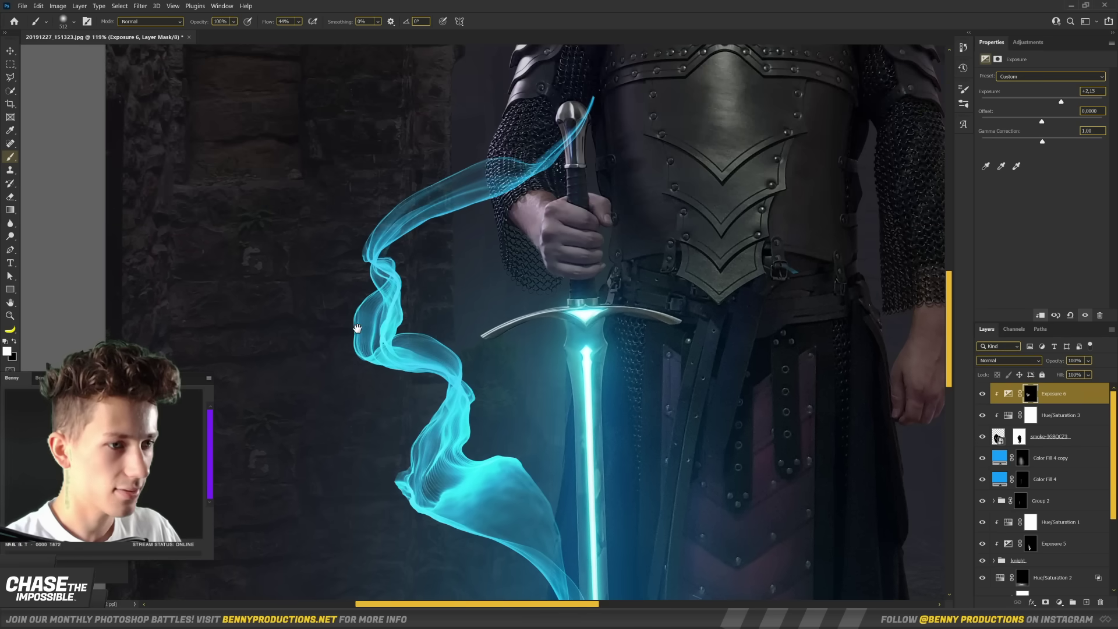
left_click_drag(524, 236, 512, 239)
- Mask out the smoke where it crosses the knight's chainmail sleeve
scroll(408, 253, "down", 6)
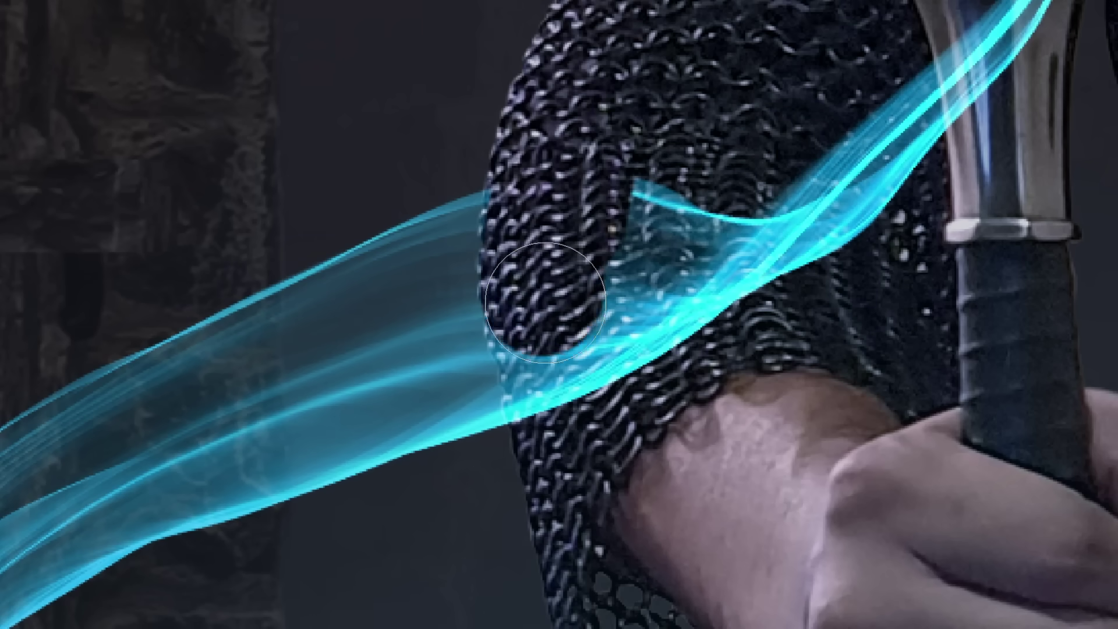
left_click_drag(545, 303, 560, 372)
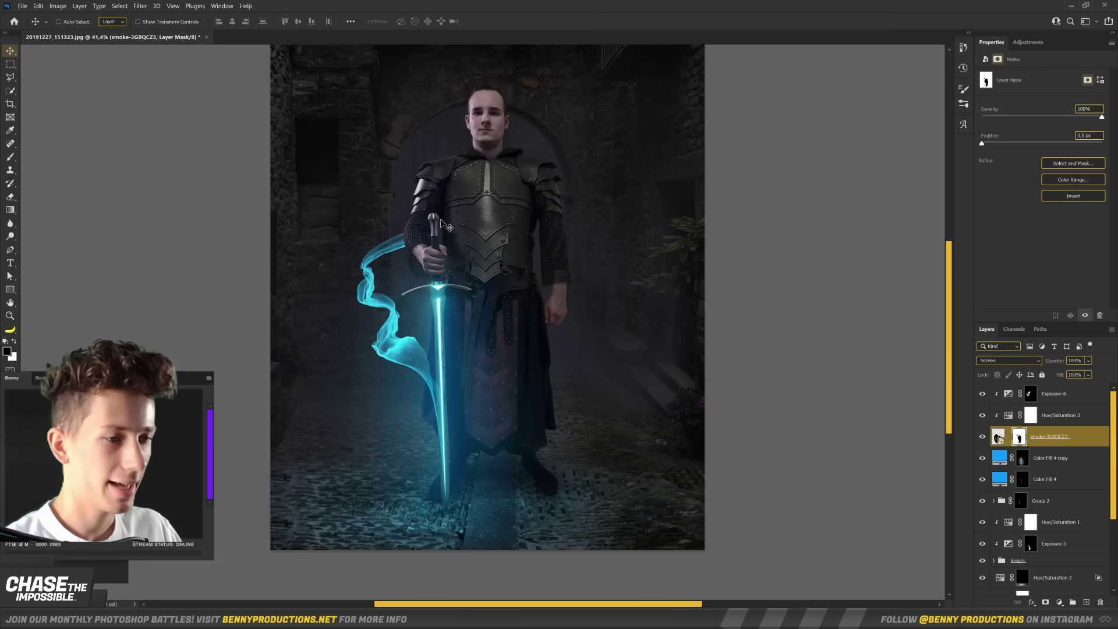
- Duplicate the smoke layer beneath the original and scale the copy across the knight's torso with Free Transform
scroll(442, 175, "up", 3)
left_click(1000, 436)
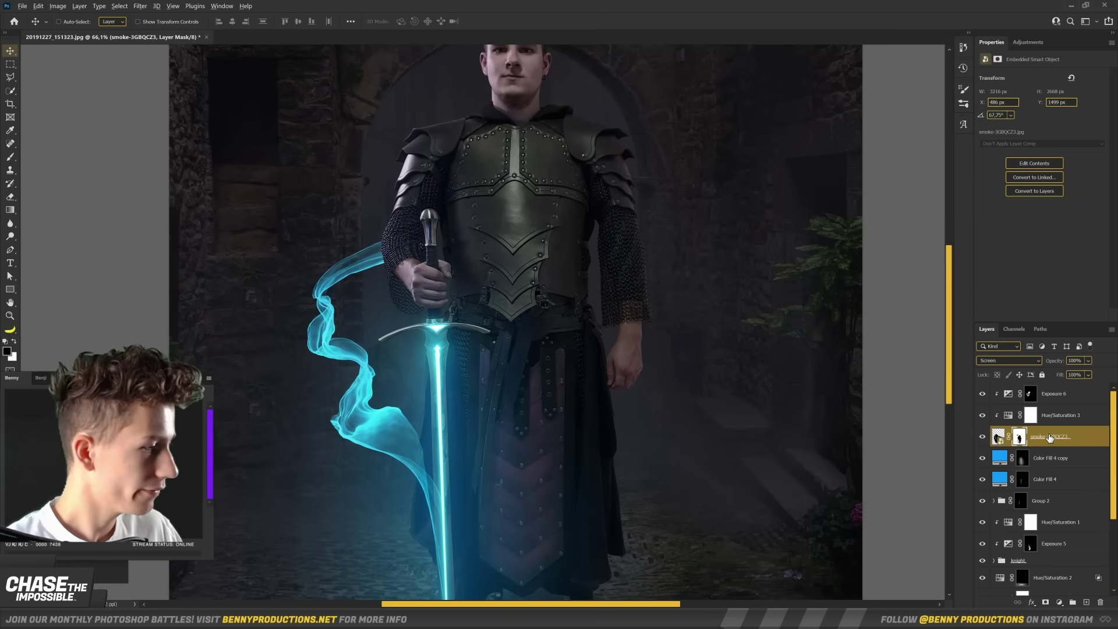
left_click_drag(1050, 450, 1049, 454)
key("ctrl+t")
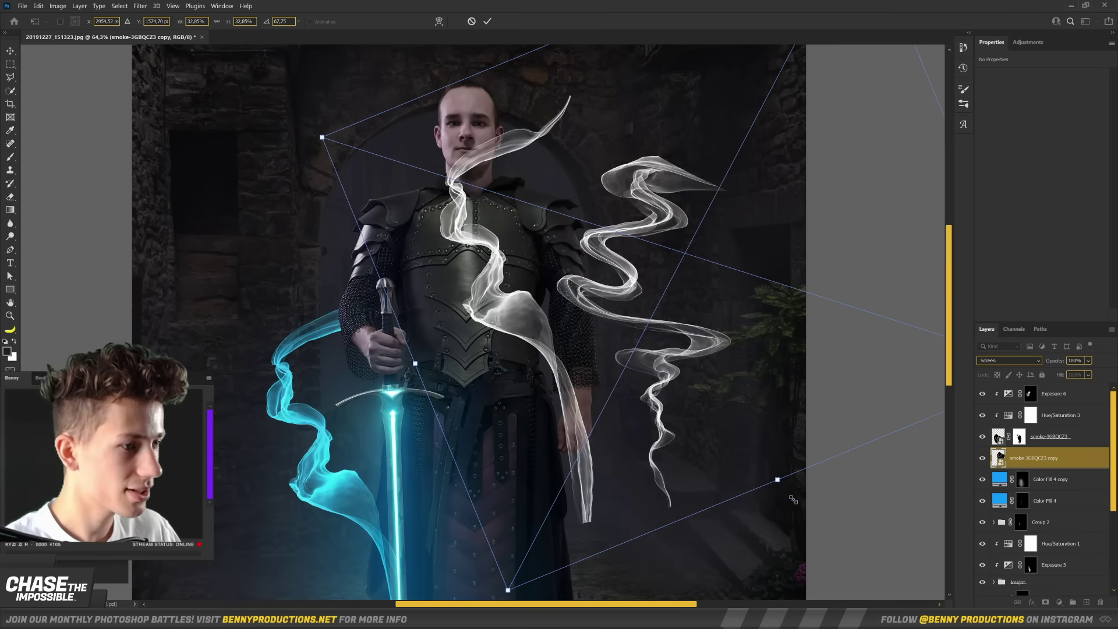
left_click_drag(793, 500, 845, 542)
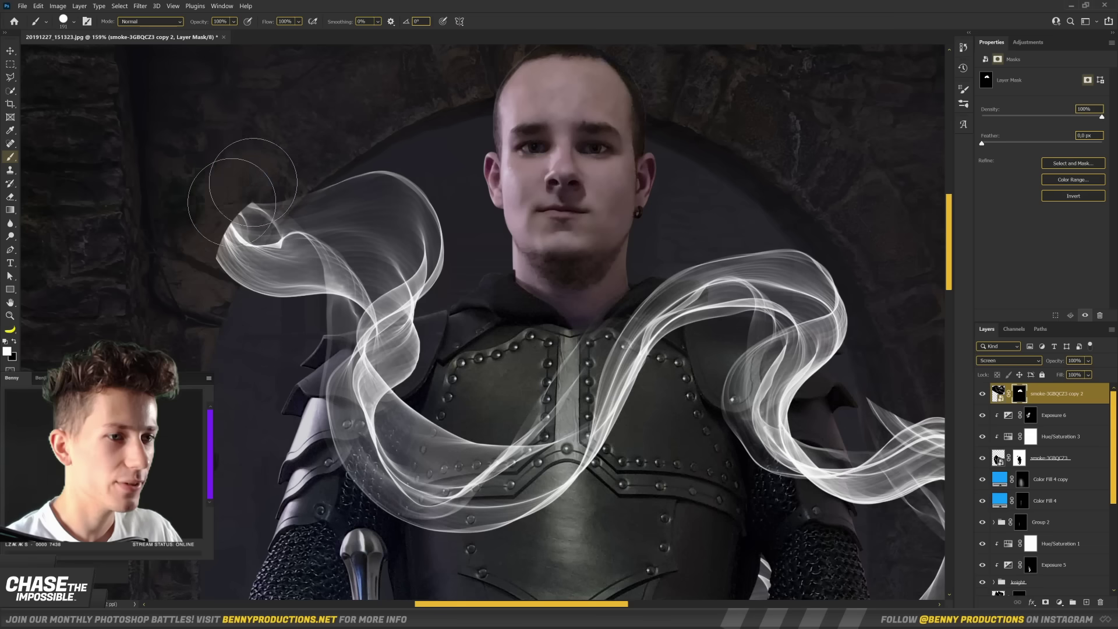
- Paint the smoke copy's layer mask to reveal the strand curling up beside the knight's head
left_click_drag(253, 182, 160, 153)
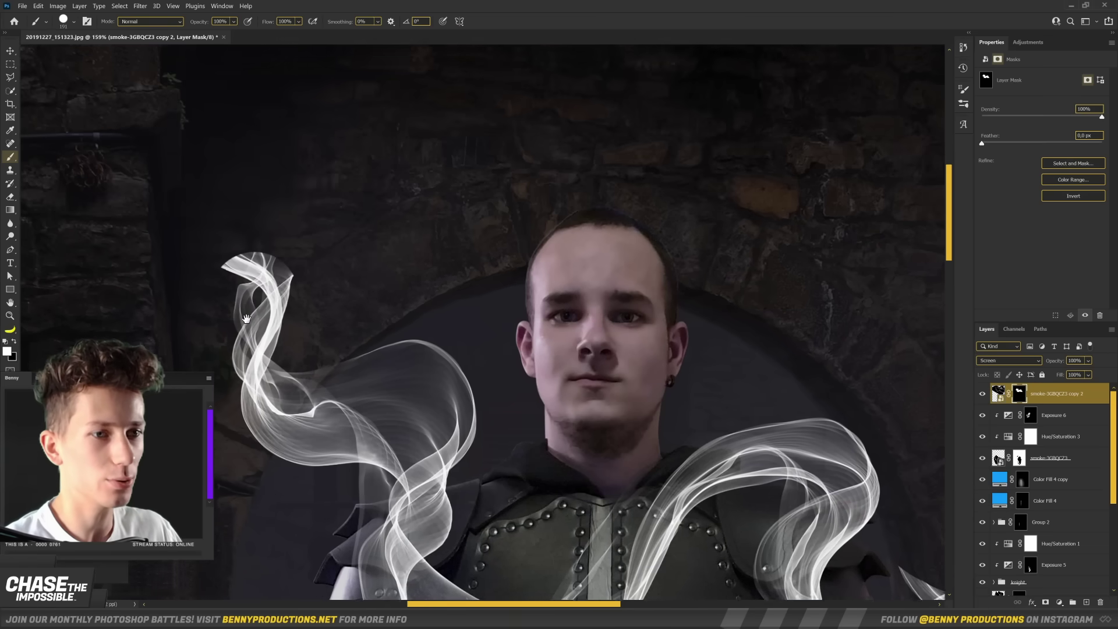
mouse_move(150, 126)
left_mouse_down()
mouse_move(200, 150)
mouse_move(209, 175)
left_mouse_up()
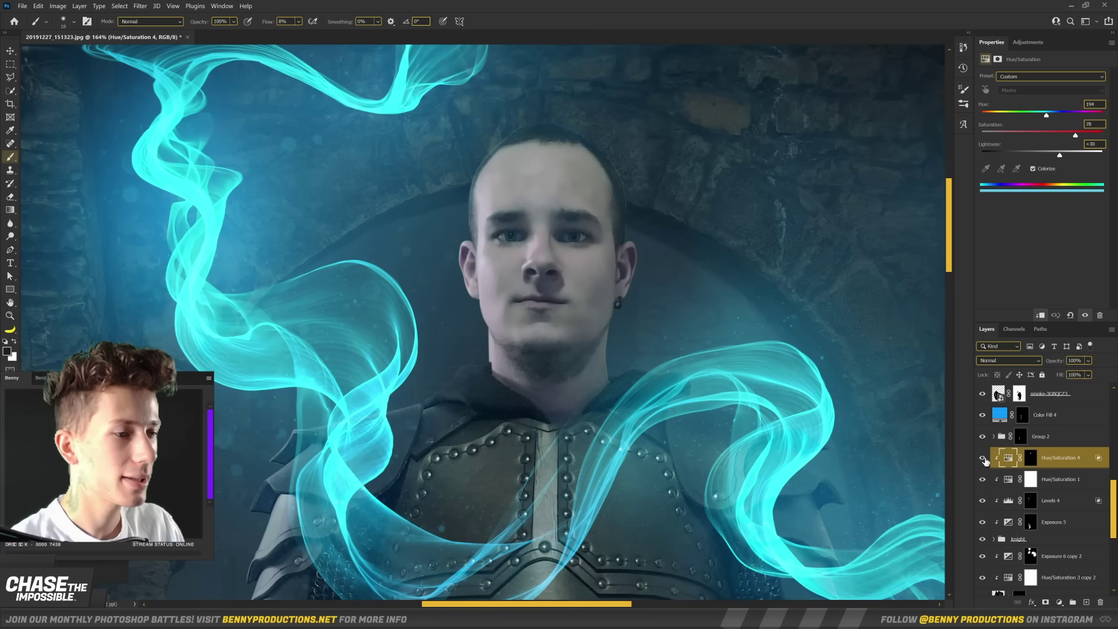
- Toggle the visibility of the Hue/Saturation 4 adjustment to compare its effect on the knight
left_click(983, 459)
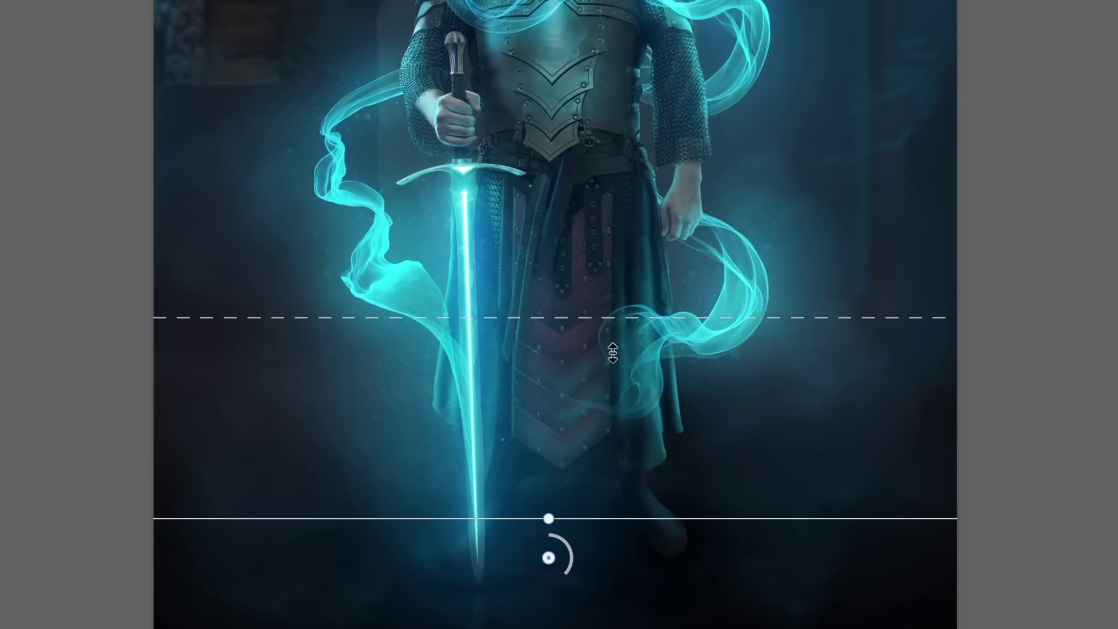
- Move the lower edge of the tilt-shift focus area further down over the knight's legs
left_click_drag(610, 386, 612, 395)
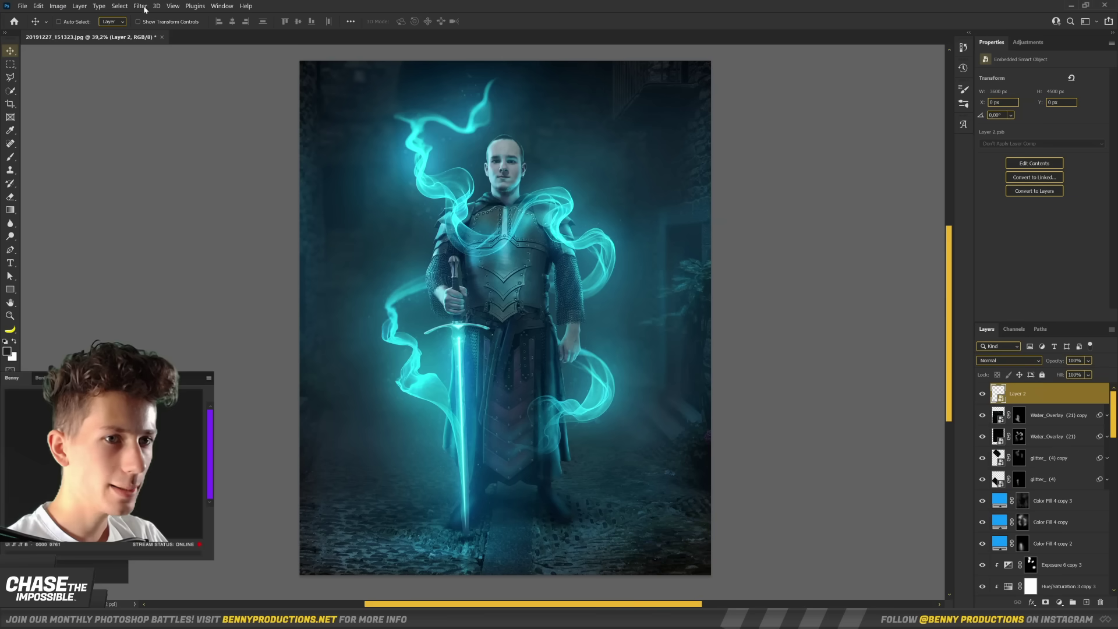
- Grade Layer 2 with the Camera Raw Filter toward blue: Aquas hue +15, Red Primary hue +21 and saturation +7, plus an adjusted Green Primary hue
left_click(140, 6)
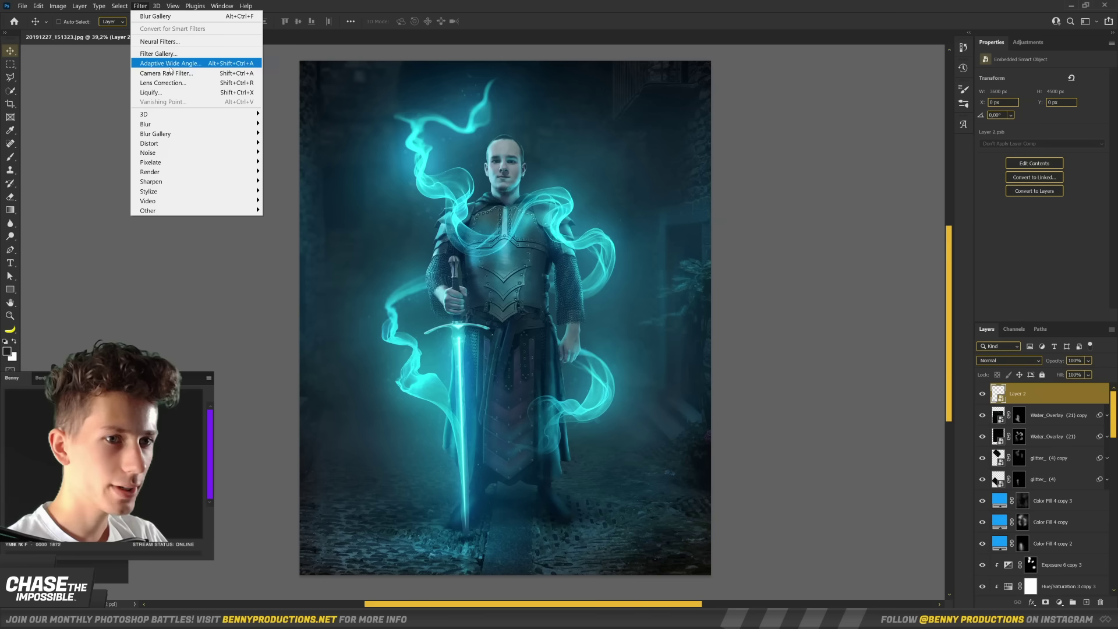
left_click(170, 74)
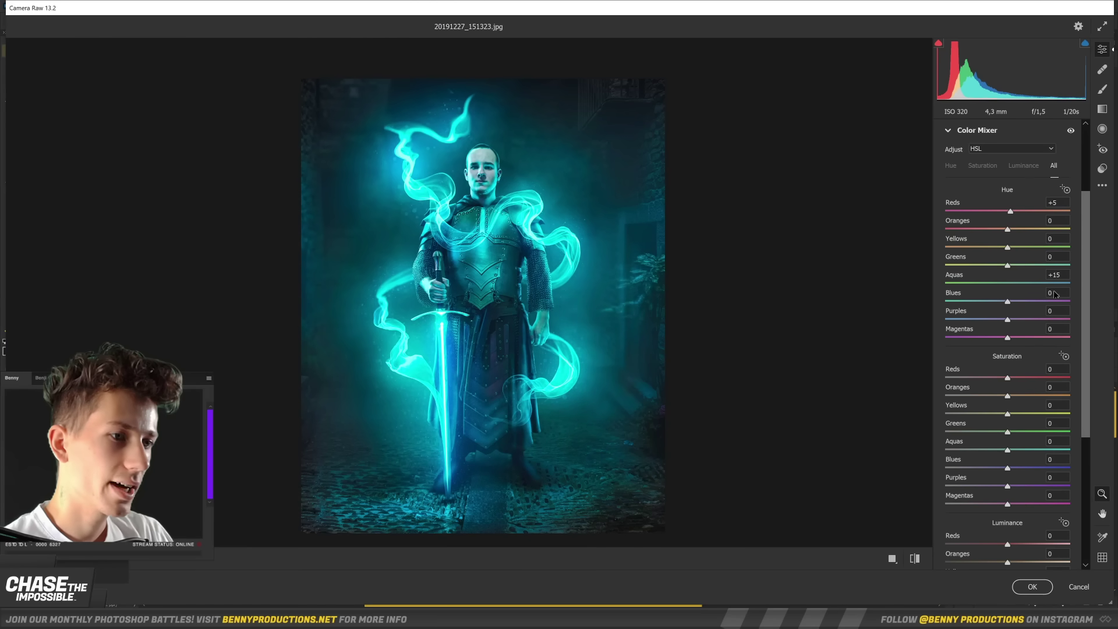
left_click_drag(1055, 294, 1071, 284)
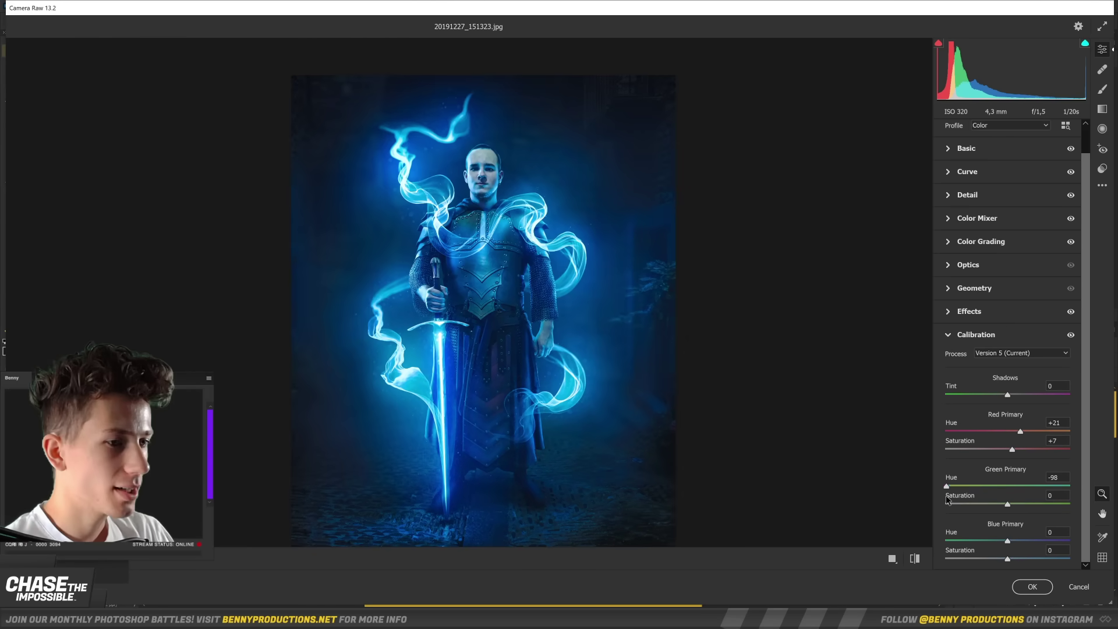
double_click(1029, 487)
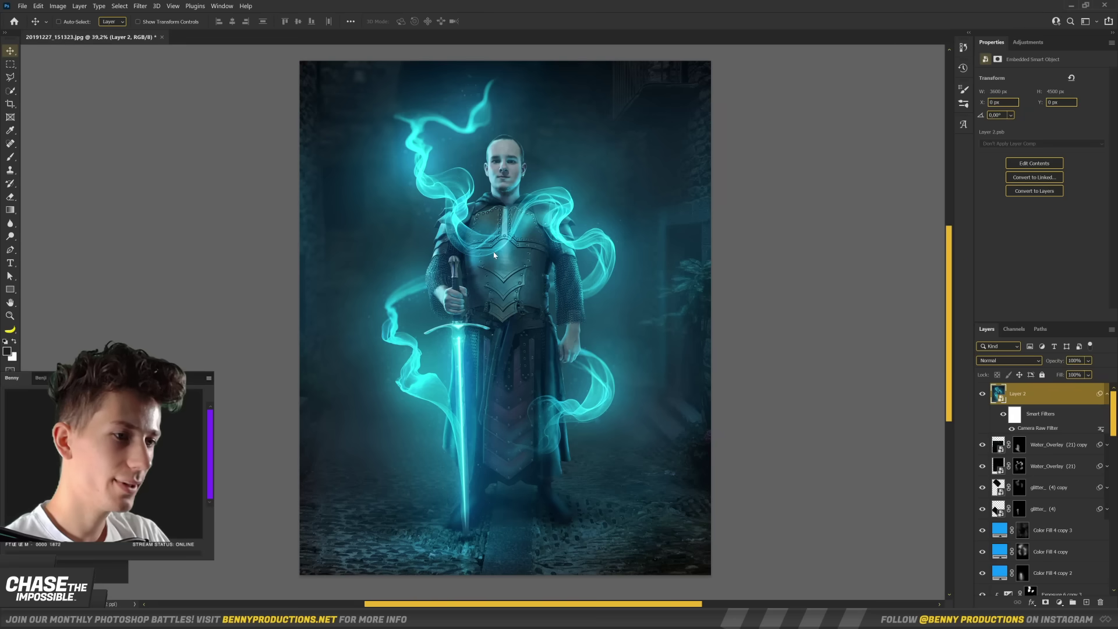
- Examine the graded knight composite close up and as a whole, checking the armor, sword glow and smoke strands
scroll(651, 303, "up", 2)
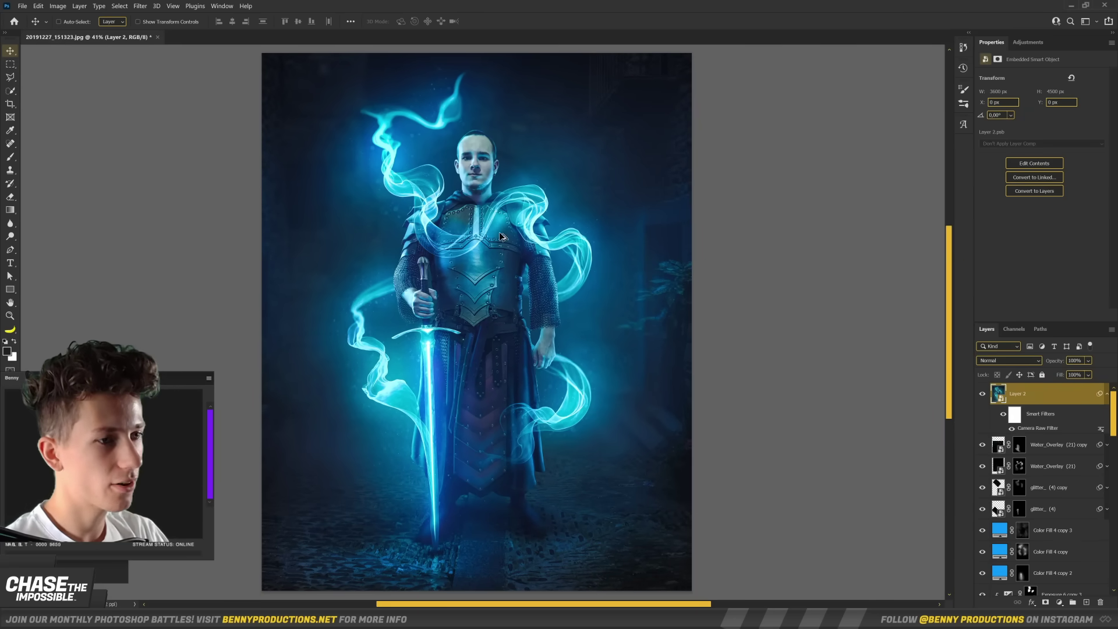
scroll(502, 236, "up", 6)
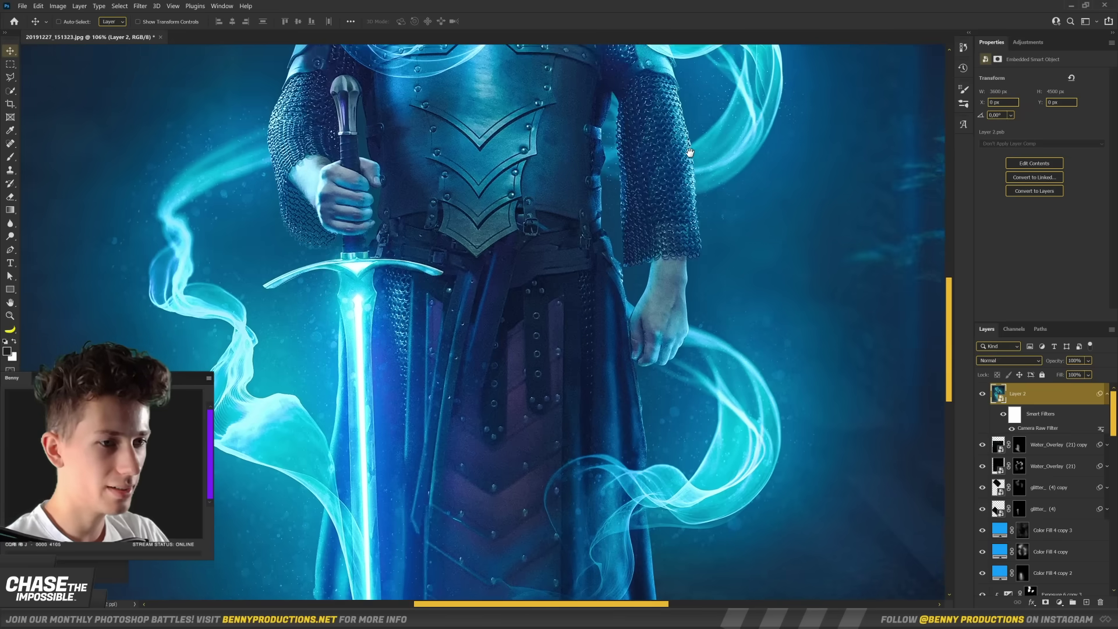
scroll(690, 152, "down", 4)
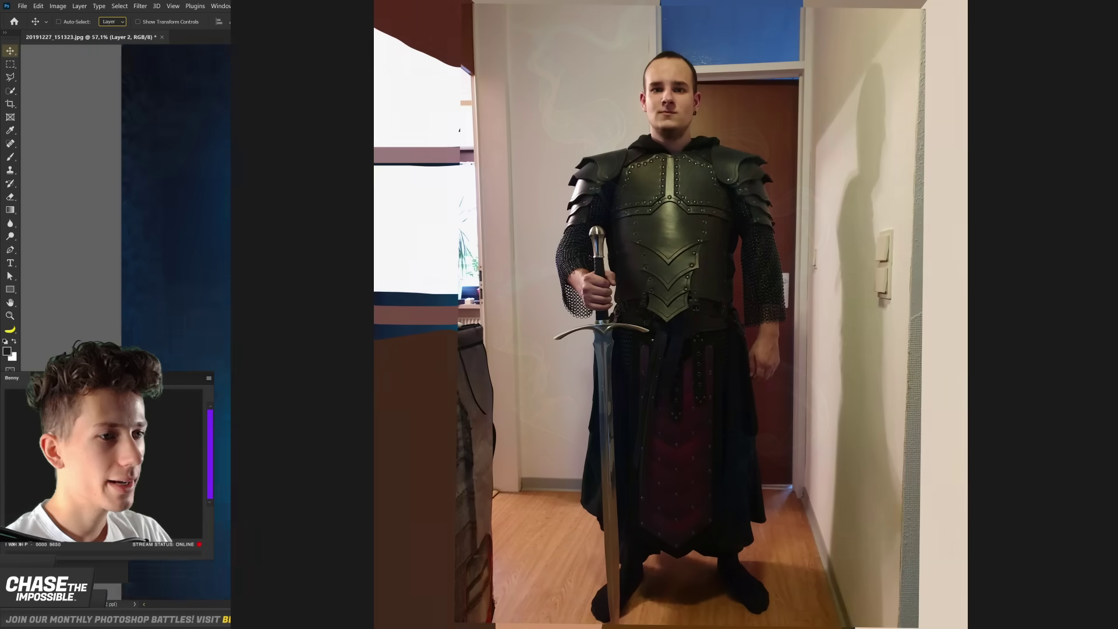
scroll(126, 232, "up", 4)
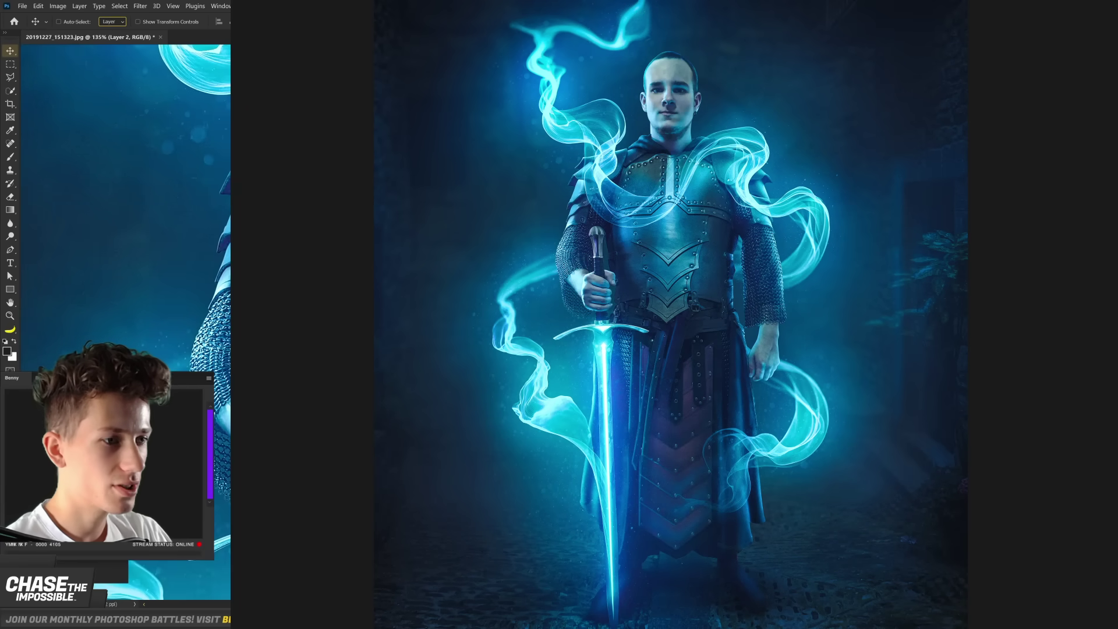
scroll(126, 233, "left", 5)
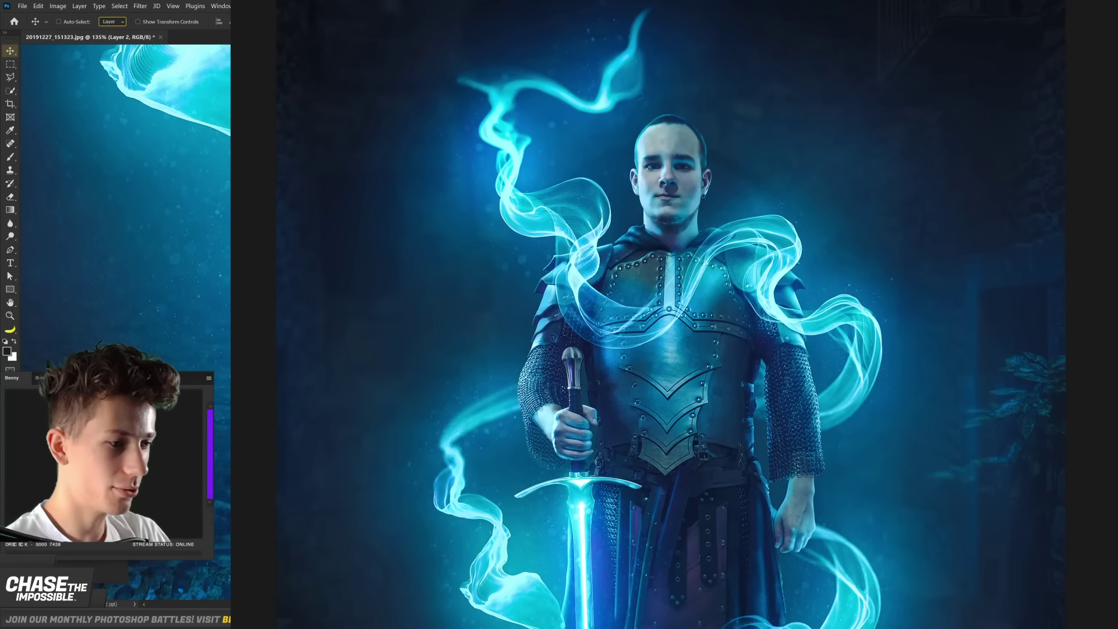
scroll(125, 233, "down", 6)
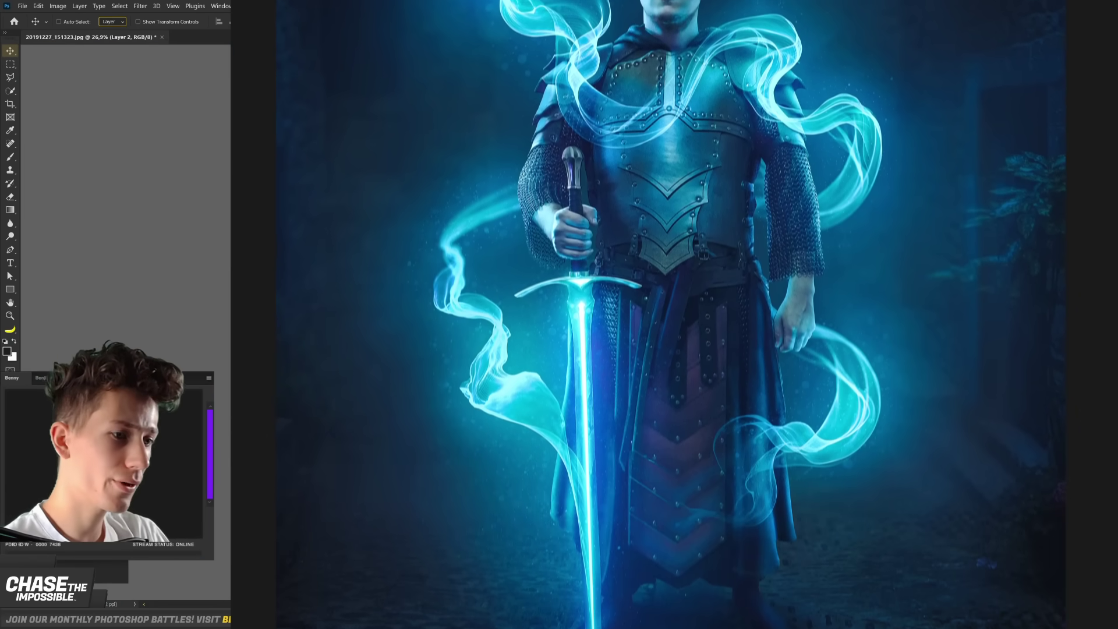
scroll(126, 233, "up", 3)
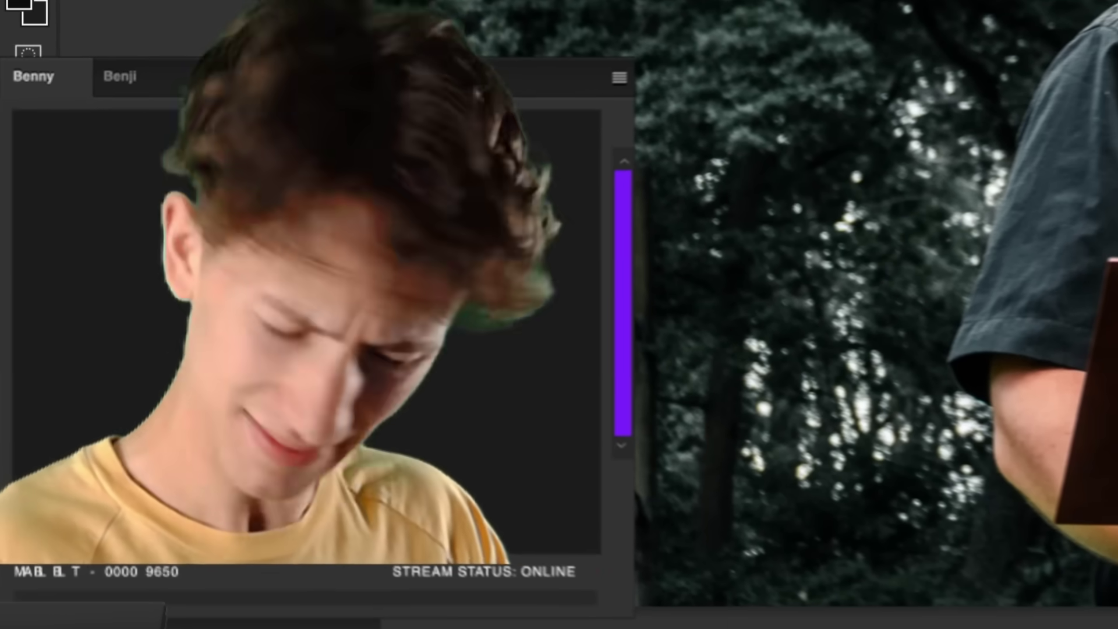
- Trace the edge of the man's shirt sleeve in ROLL.jpg with a Pen tool path to cut him out
scroll(491, 345, "up", 5)
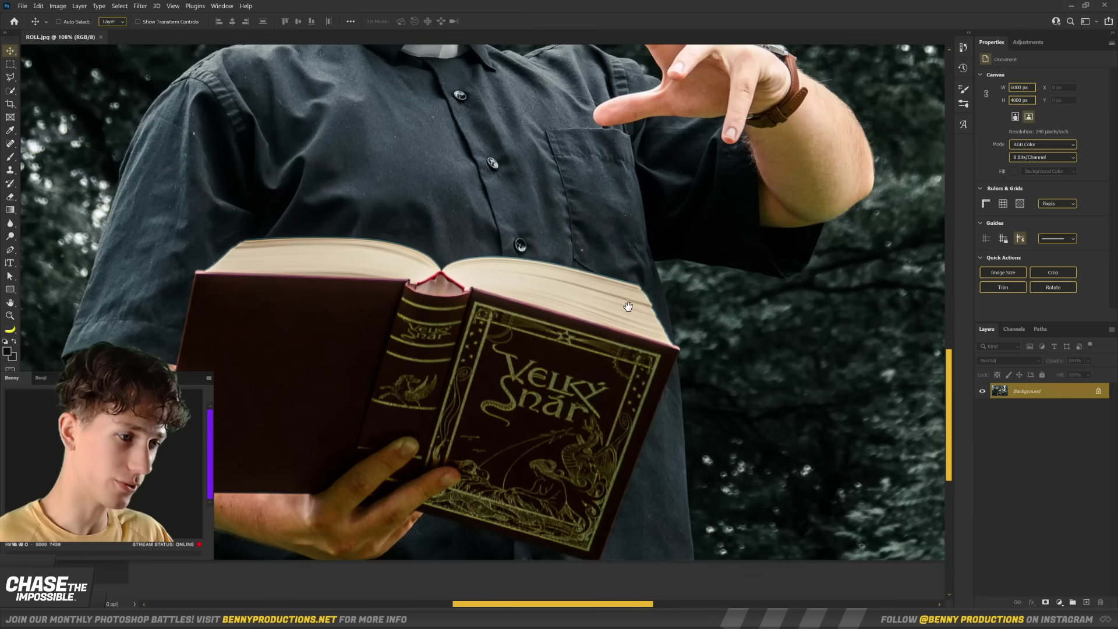
left_click_drag(628, 306, 649, 484)
left_click(10, 253)
scroll(560, 217, "up", 6)
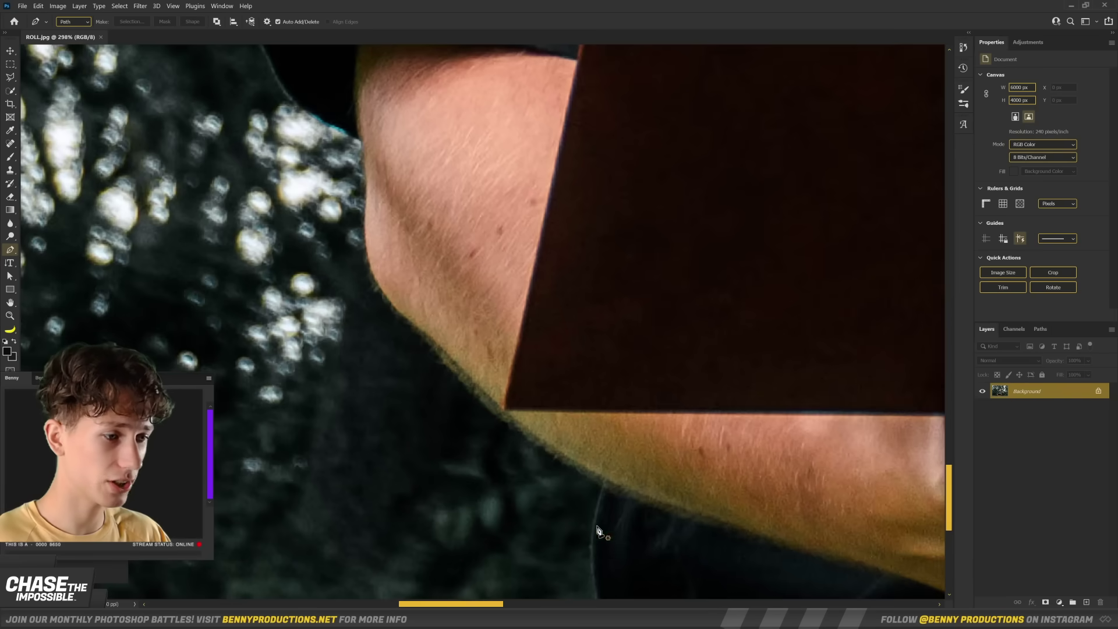
left_click_drag(603, 532, 561, 441)
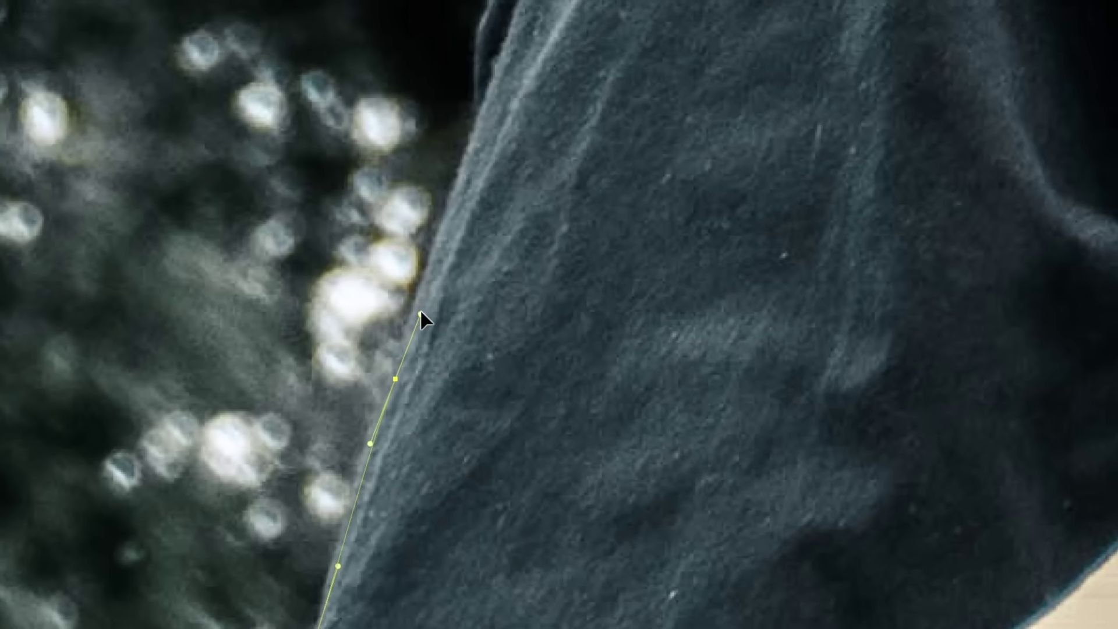
left_click(445, 250)
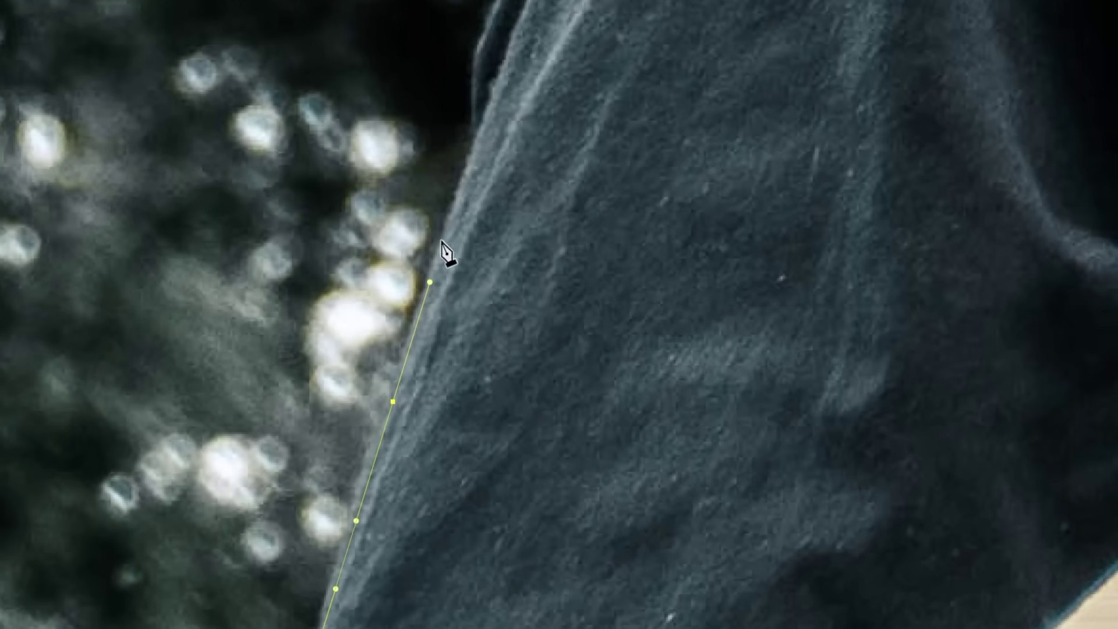
left_click(467, 180)
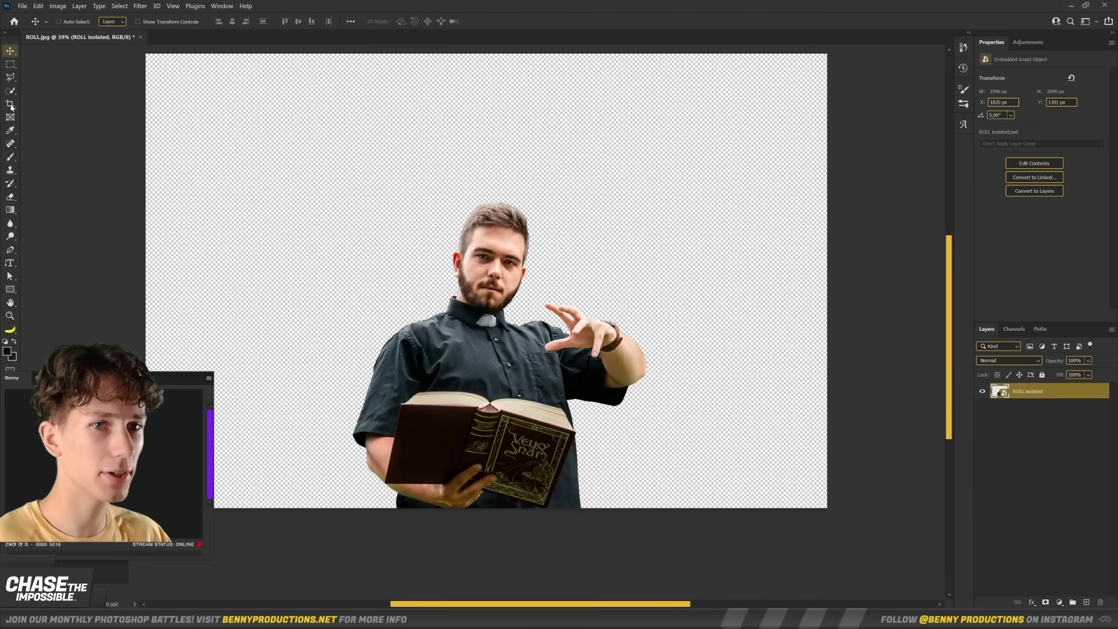
- Crop the canvas in from the upper corners so the isolated man with the book fills more of the frame
left_click(10, 105)
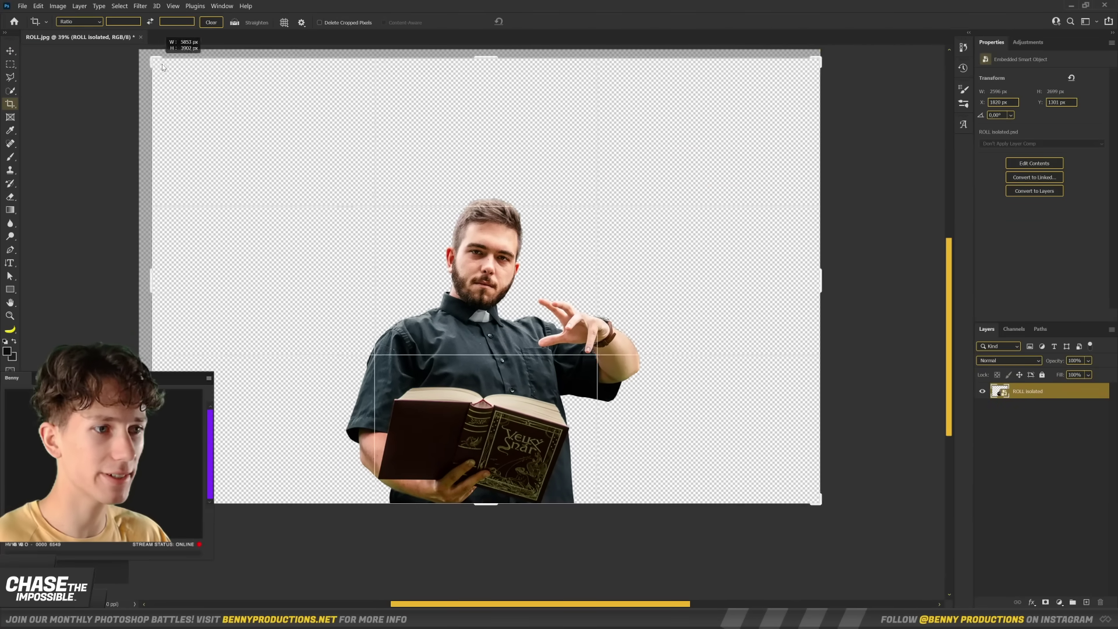
left_click_drag(157, 67, 204, 93)
left_click_drag(581, 283, 724, 174)
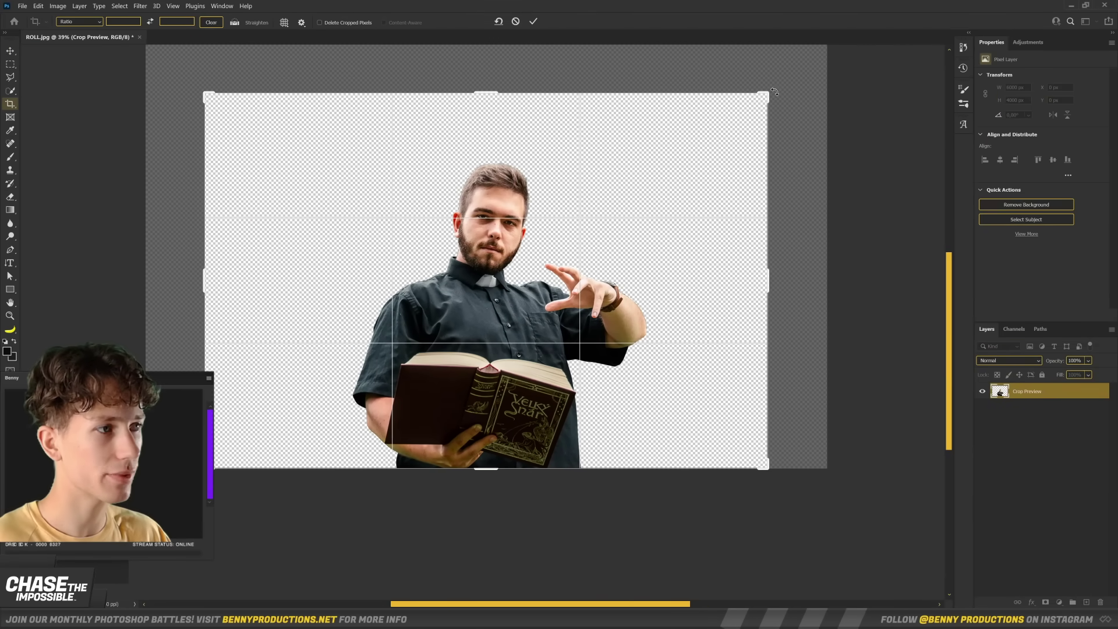
left_click_drag(773, 93, 752, 103)
key("Return")
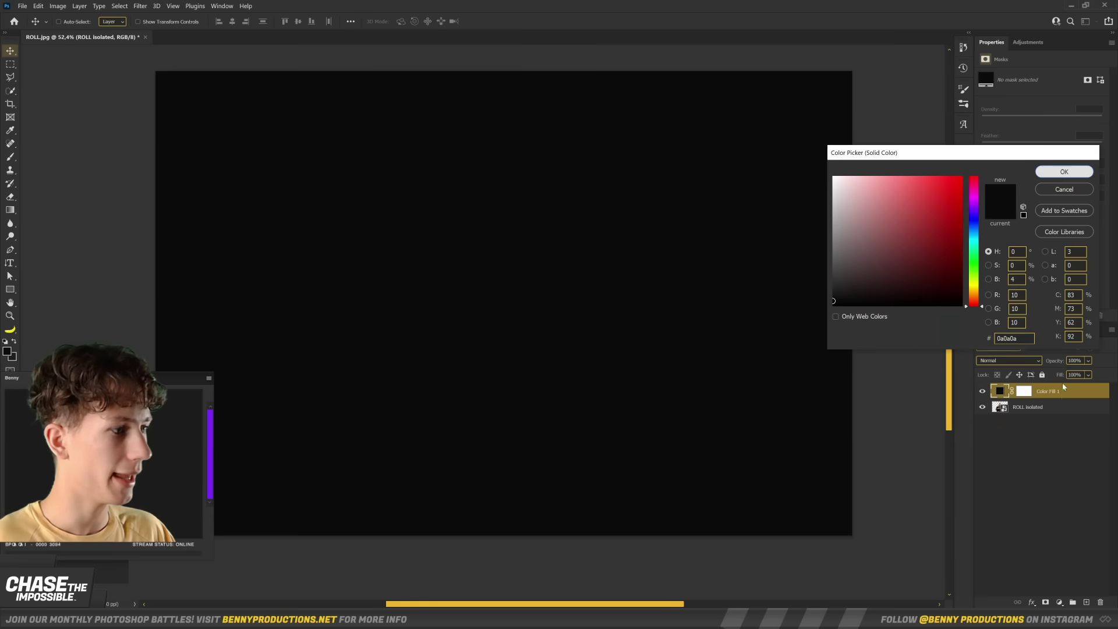
- Confirm the solid color fill #0a0a0a and place it beneath the ROLL isolated layer as the background
left_click(1060, 169)
left_click_drag(1048, 391, 1058, 414)
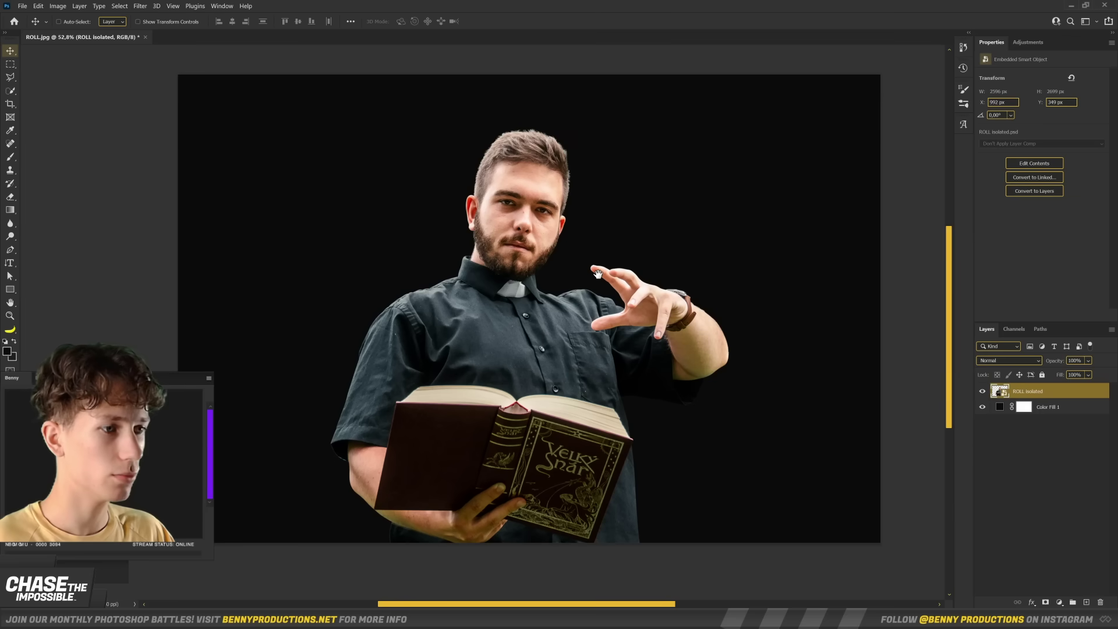
- Tile copies of the stone texture into a larger wall, move them over the right half, and combine them into one smart object
left_click_drag(598, 274, 574, 279)
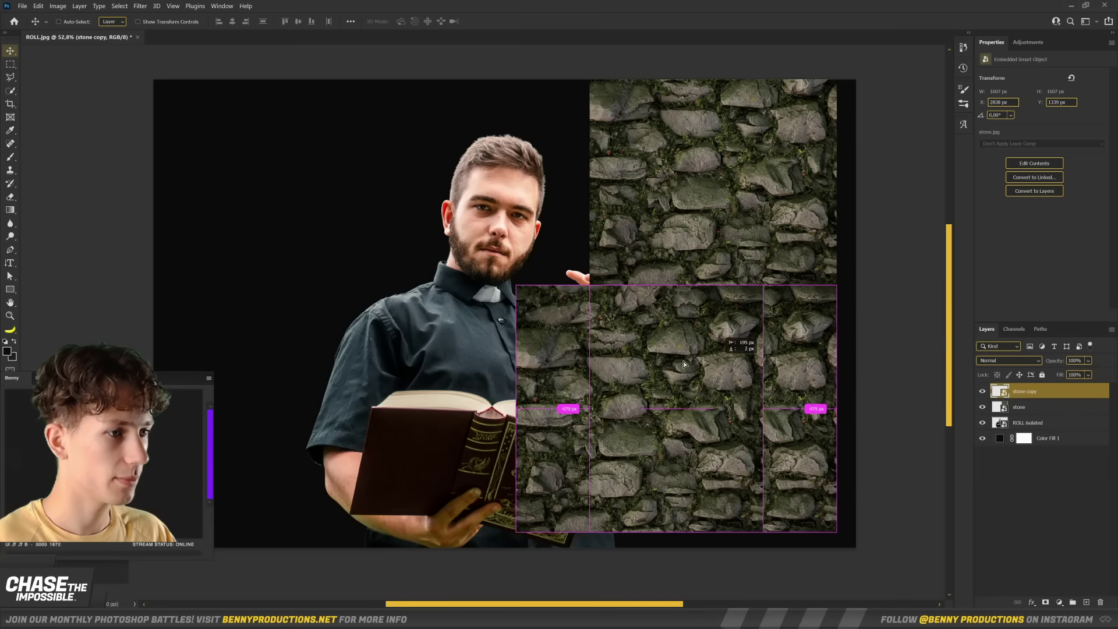
left_click_drag(709, 364, 569, 200)
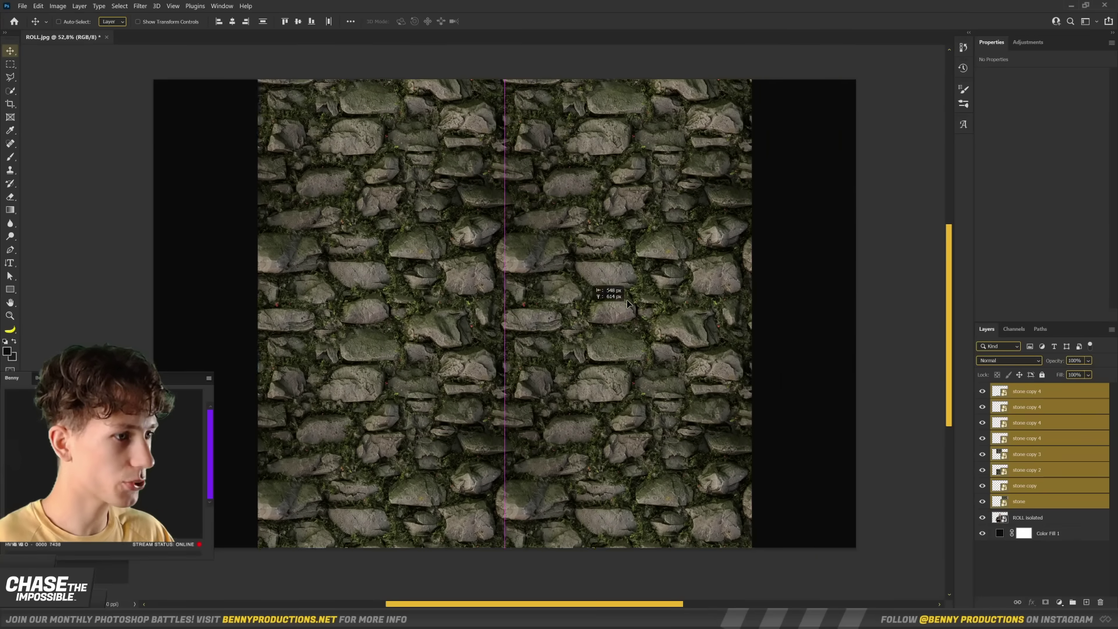
left_click_drag(627, 299, 744, 254)
right_click(1066, 458)
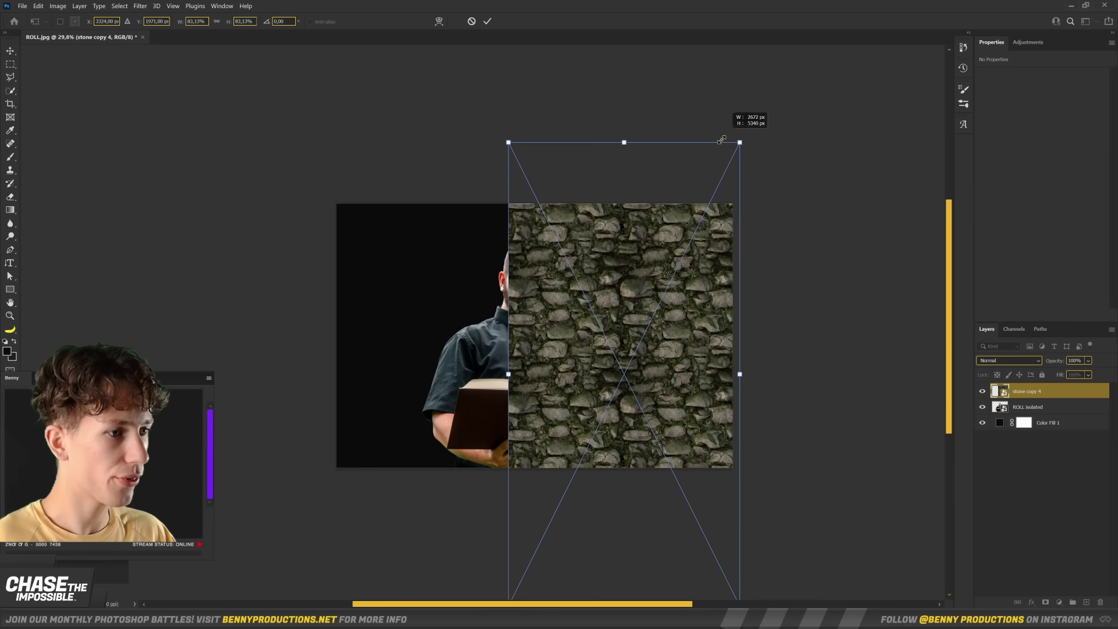
- Distort the stone wall so its outer edge rises higher than its inner edge, giving it a receding perspective
right_click(720, 269)
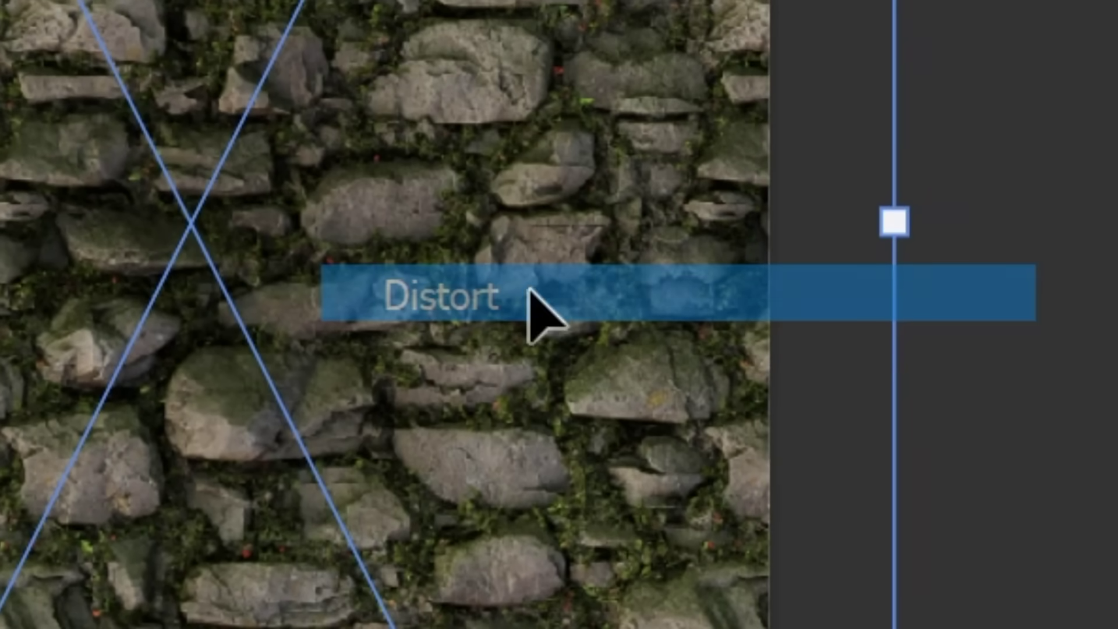
left_click(714, 325)
left_click_drag(535, 140, 545, 186)
mouse_move(498, 92)
left_mouse_down()
mouse_move(484, 79)
mouse_move(493, 103)
left_mouse_up()
left_click_drag(826, 37, 830, 3)
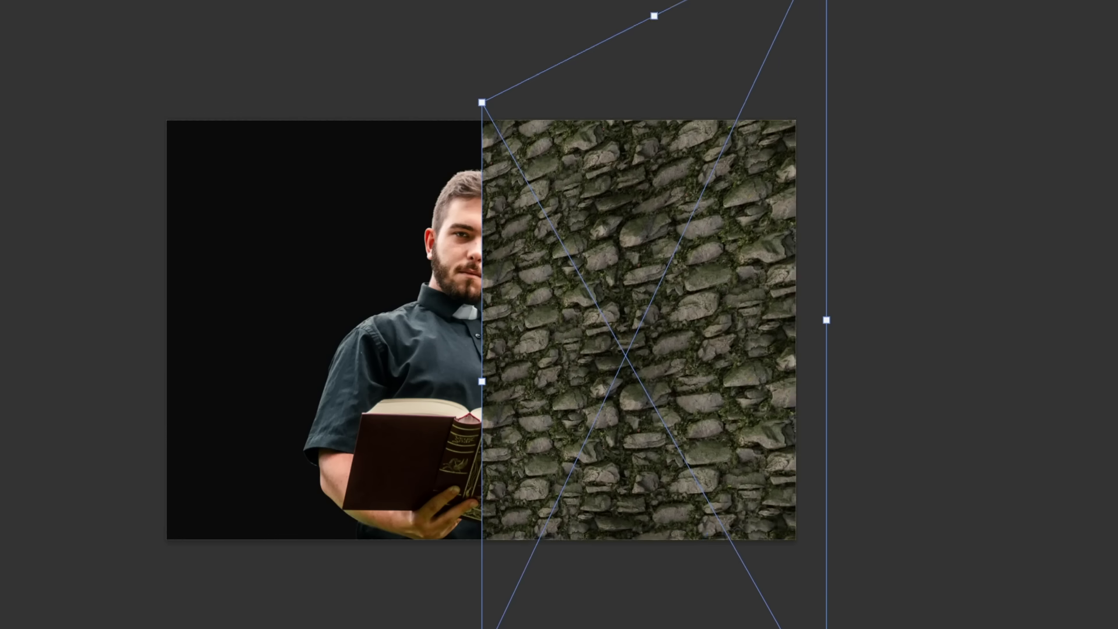
key("Return")
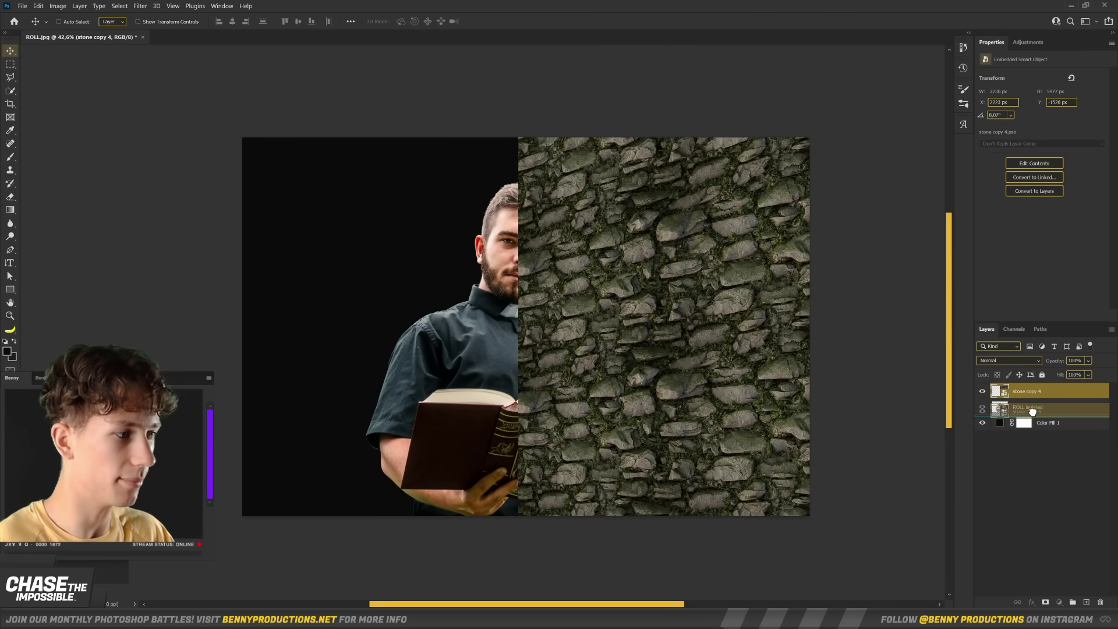
- Move the stone wall layer beneath ROLL isolated and place a duplicate of it over the left half of the canvas
left_click_drag(1033, 411, 1033, 416)
key("ctrl+j")
left_click_drag(561, 296, 338, 296)
- Flip the duplicated stone wall horizontally so the two walls form a corner behind the man
key("ctrl+t")
right_click(407, 229)
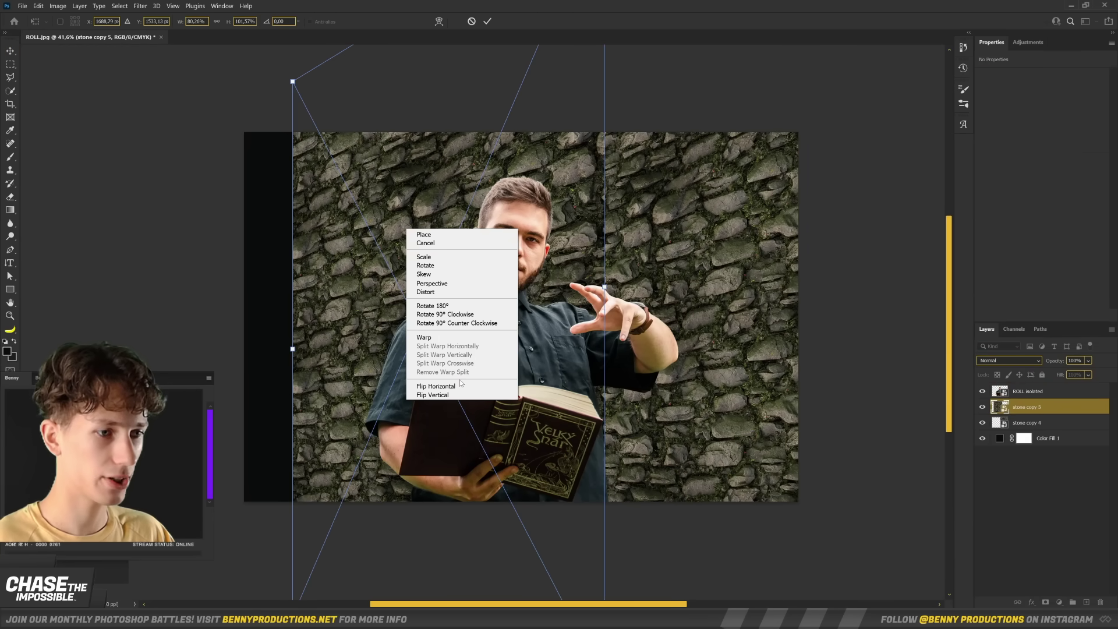
left_click(460, 386)
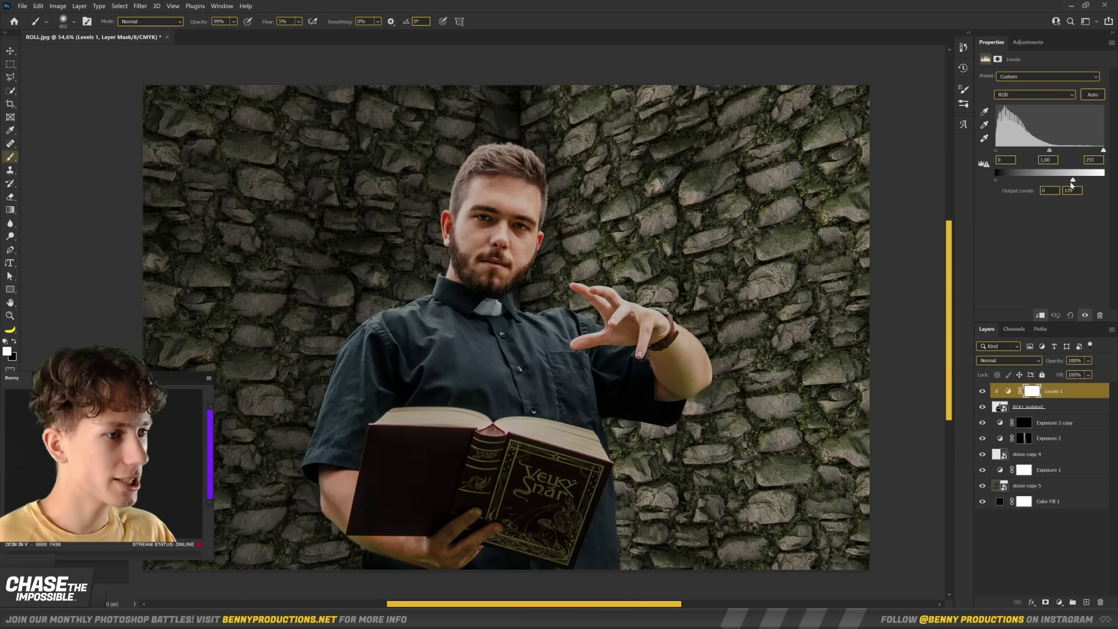
- Darken the man by lowering the white output level of his clipped Levels 1 adjustment
left_click_drag(1072, 180, 1044, 187)
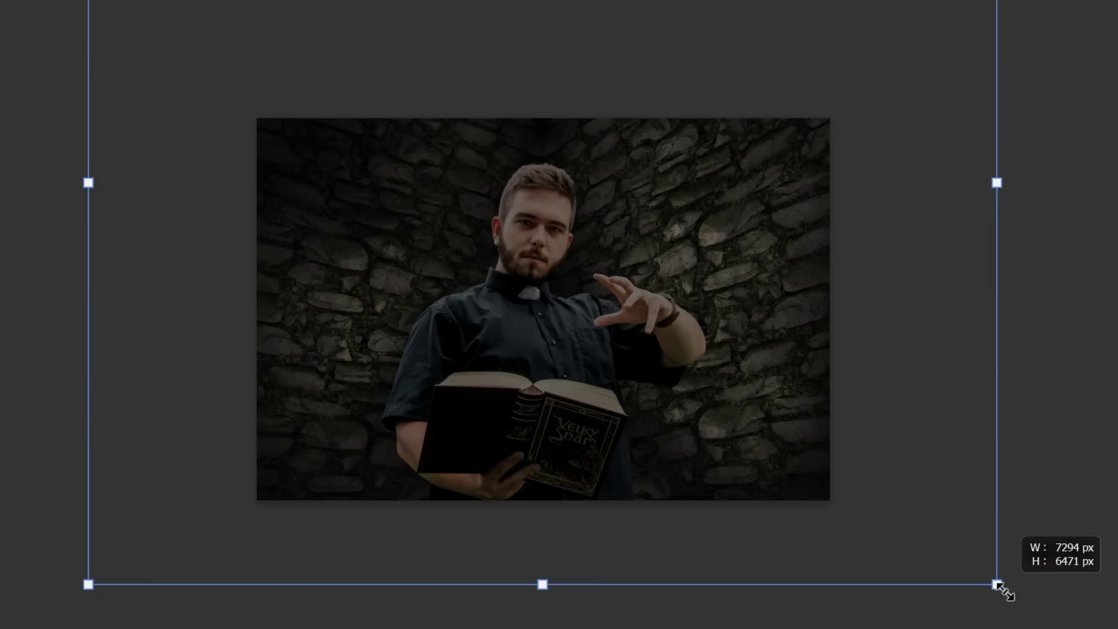
- Enlarge the layer being transformed further, well beyond the edges of the canvas
left_click_drag(1001, 584, 1029, 595)
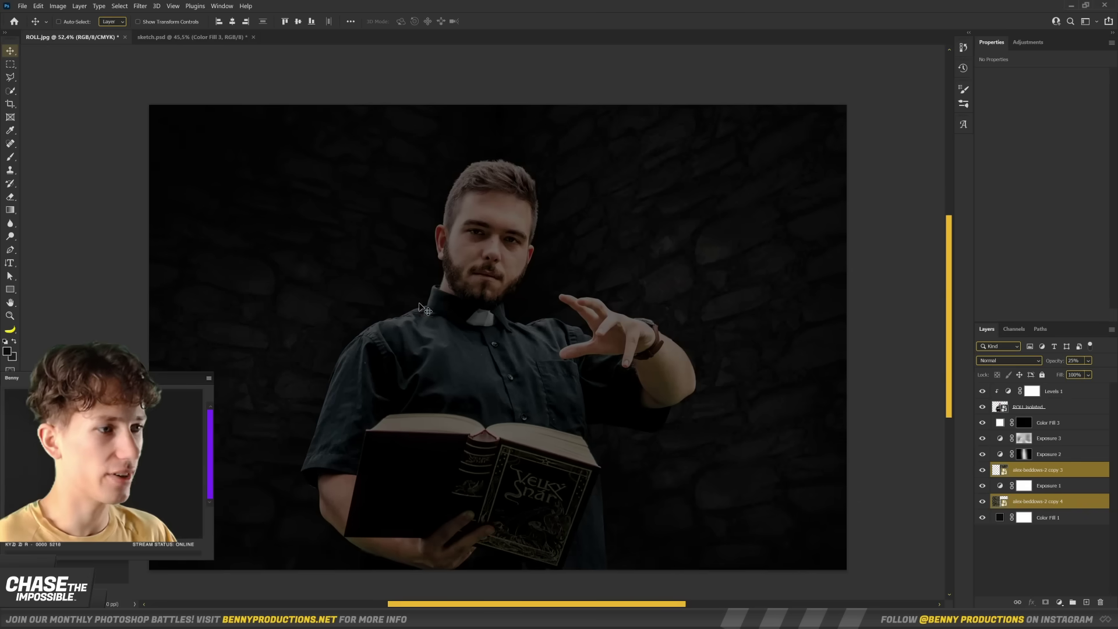
- Deselect the two background wall layers
left_click(1064, 557)
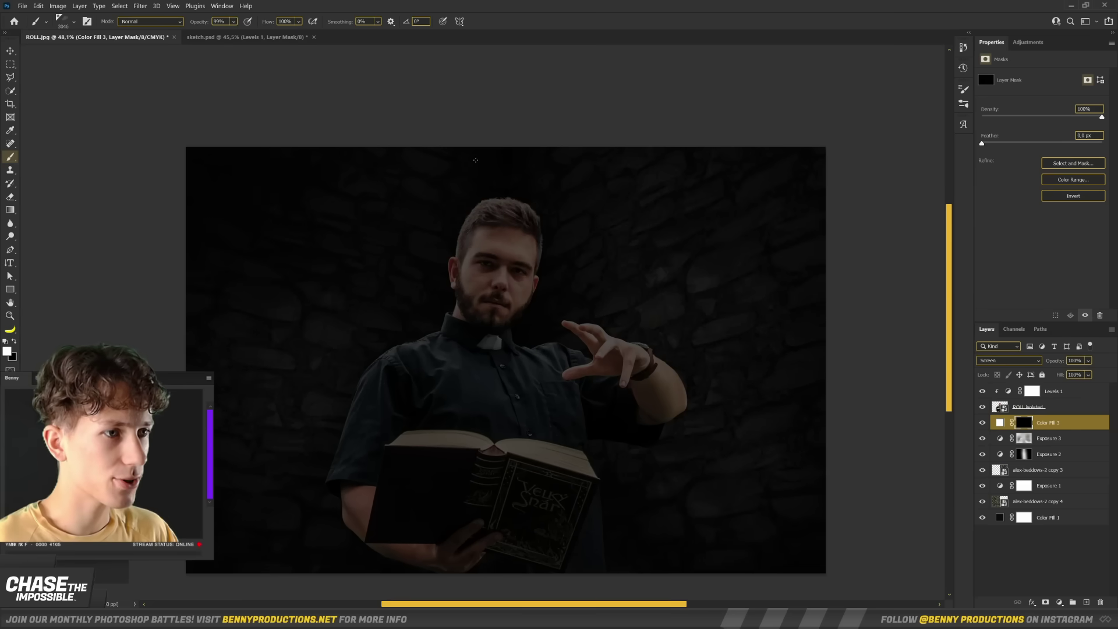
- Paint smoky white light behind the man's head on the Color Fill 3 mask, reducing the brush flow to 6% for softer strokes
mouse_move(476, 160)
left_mouse_down()
mouse_move(398, 144)
mouse_move(445, 232)
mouse_move(413, 256)
left_mouse_up()
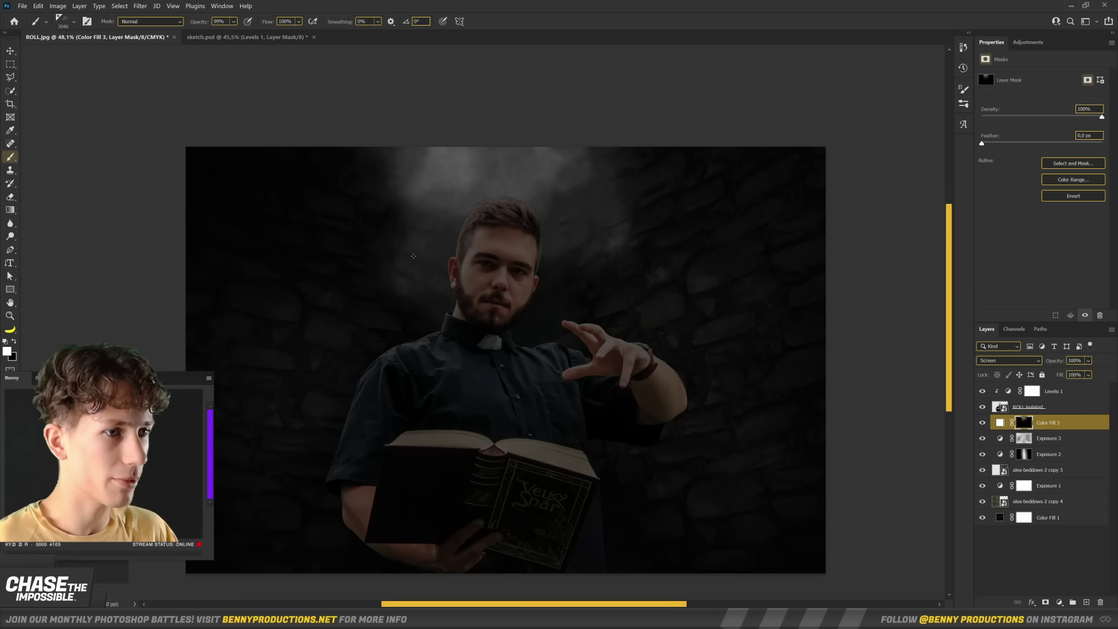
mouse_move(374, 206)
left_mouse_down()
mouse_move(419, 176)
mouse_move(670, 165)
mouse_move(573, 294)
mouse_move(526, 300)
left_mouse_up()
key("shift+0")
key("shift+6")
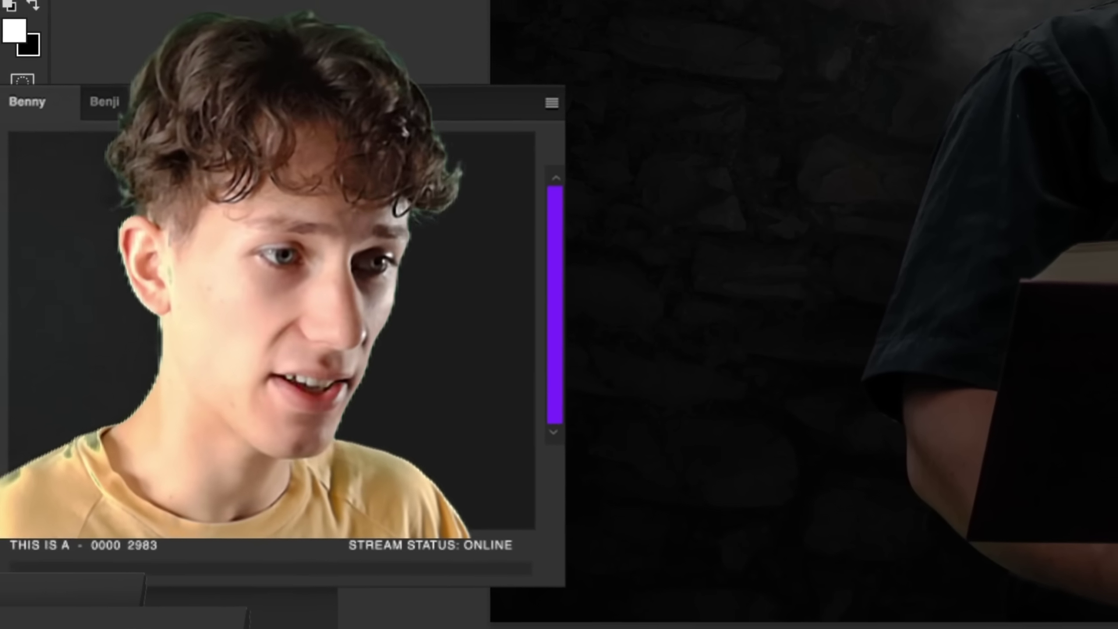
left_click_drag(600, 257, 704, 98)
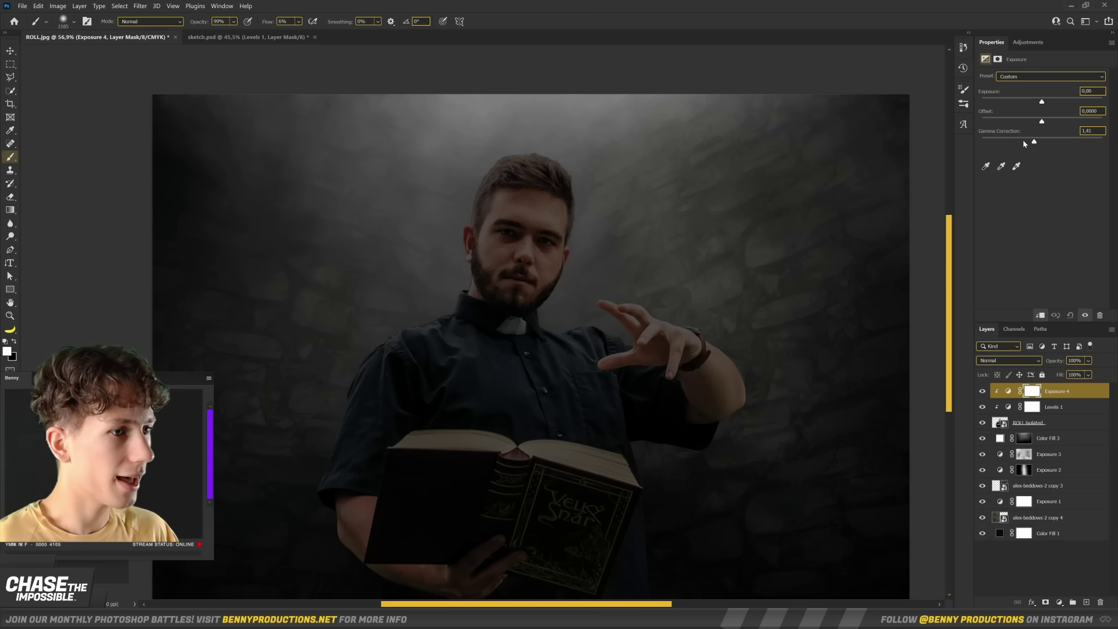
- Brighten the man with the clipped Exposure 4 adjustment's gamma and restrict it from dark tones using Blend If on the underlying layer
left_click_drag(1024, 143, 1011, 136)
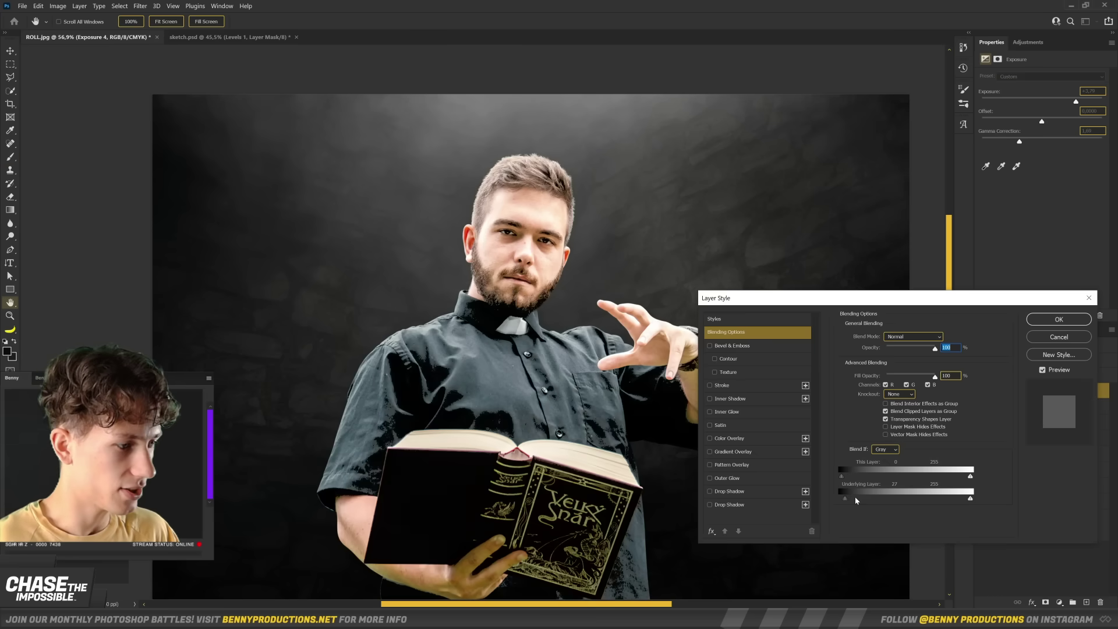
left_click_drag(855, 496, 850, 500)
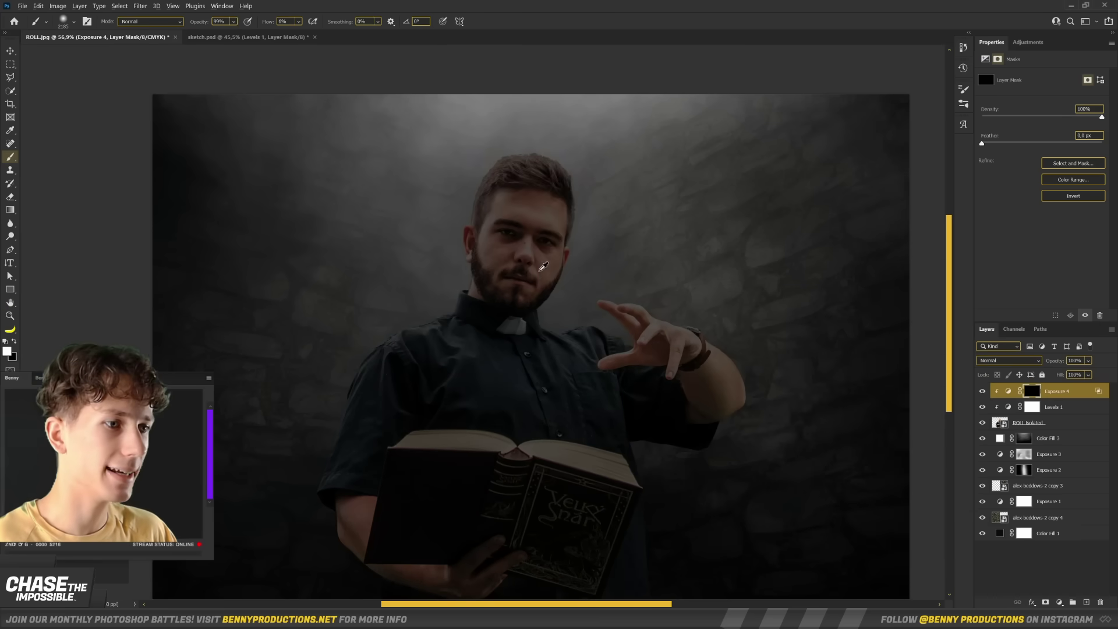
- Paint white rim light along the man's shoulders, collar, sleeve and raised fingers on the Exposure 4 mask
scroll(462, 320, "up", 5)
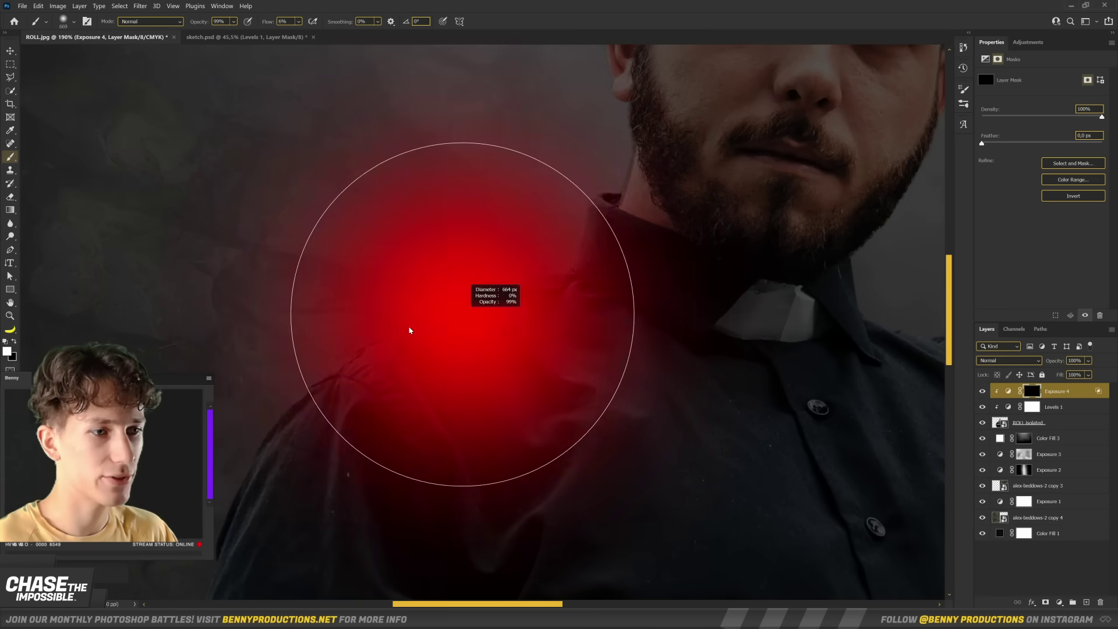
mouse_move(384, 332)
left_mouse_down()
mouse_move(501, 295)
mouse_move(539, 268)
mouse_move(451, 325)
mouse_move(570, 254)
left_mouse_up()
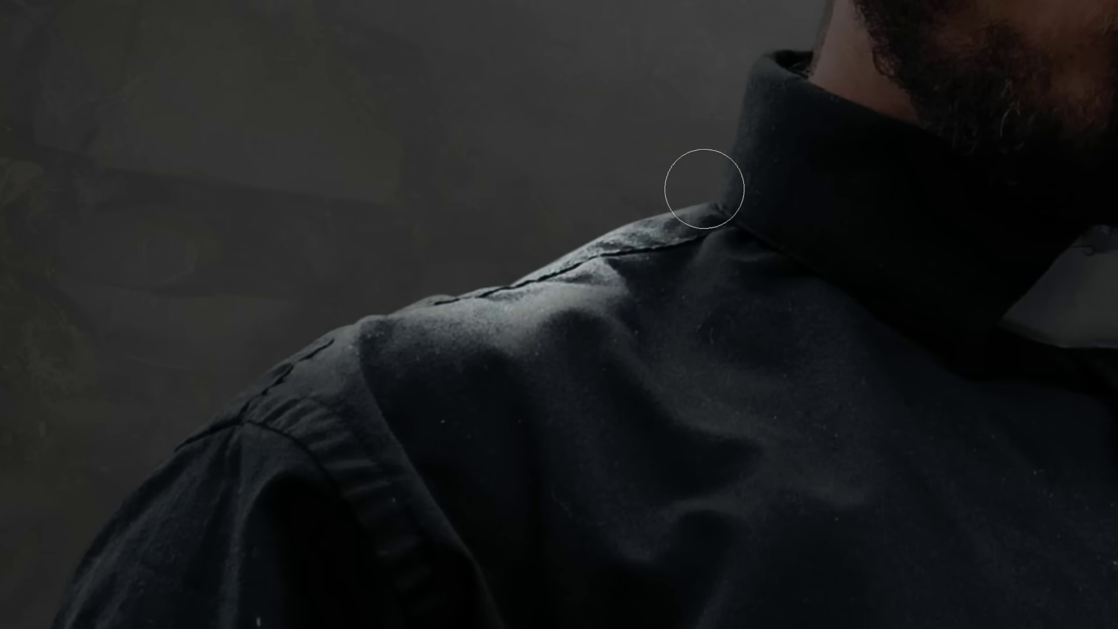
left_click_drag(704, 188, 708, 112)
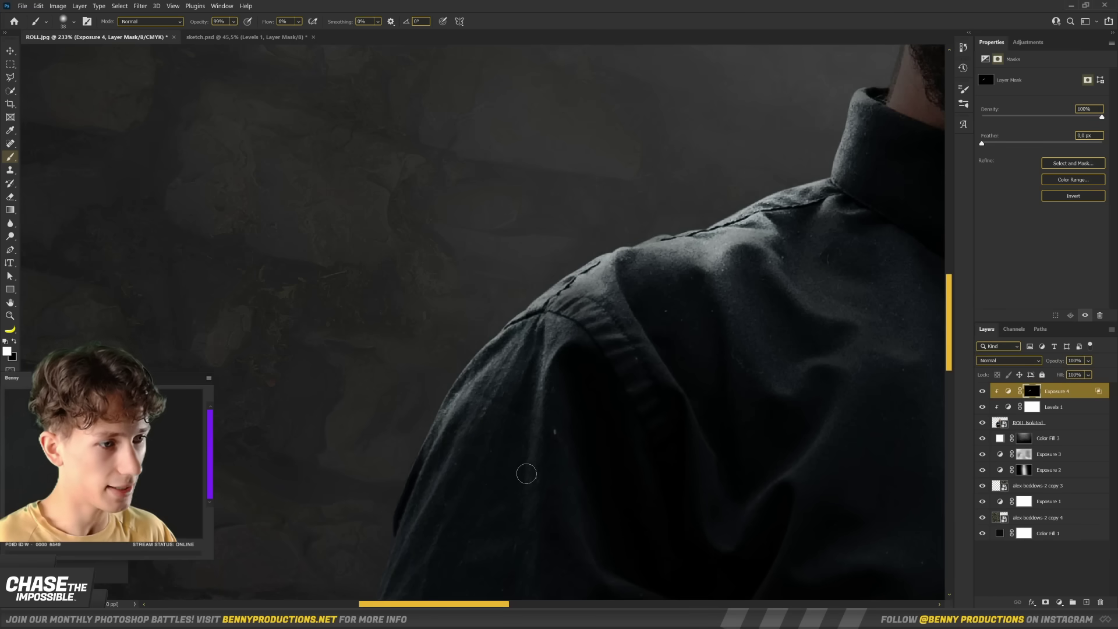
left_click_drag(493, 389, 451, 475)
mouse_move(506, 187)
left_mouse_down()
mouse_move(530, 177)
mouse_move(539, 154)
mouse_move(669, 101)
mouse_move(803, 105)
mouse_move(575, 179)
left_mouse_up()
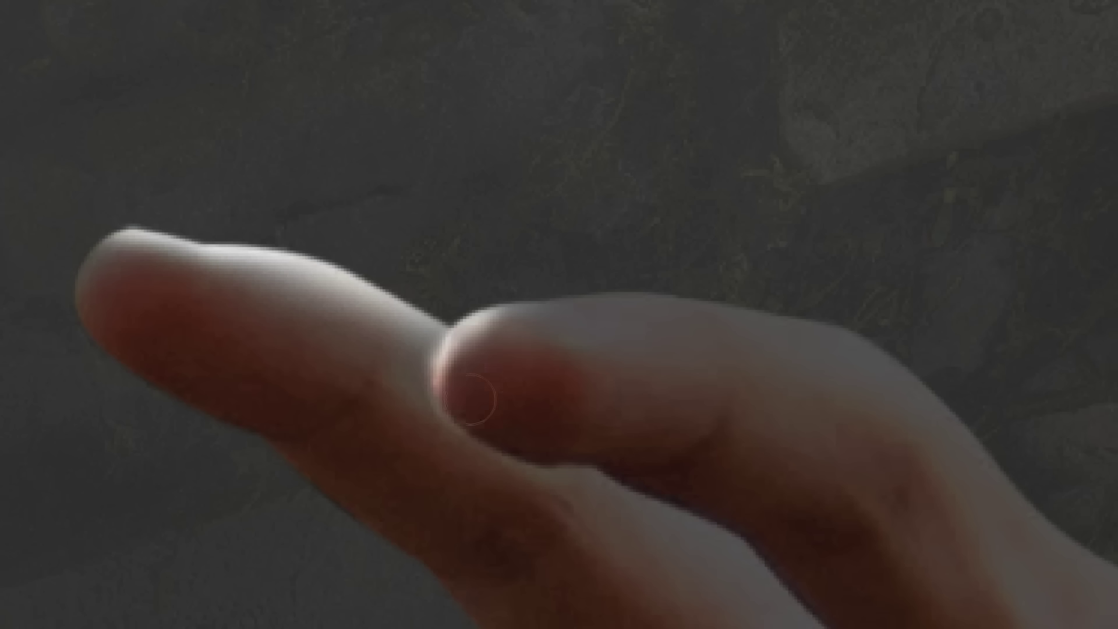
right_click(524, 344, "alt")
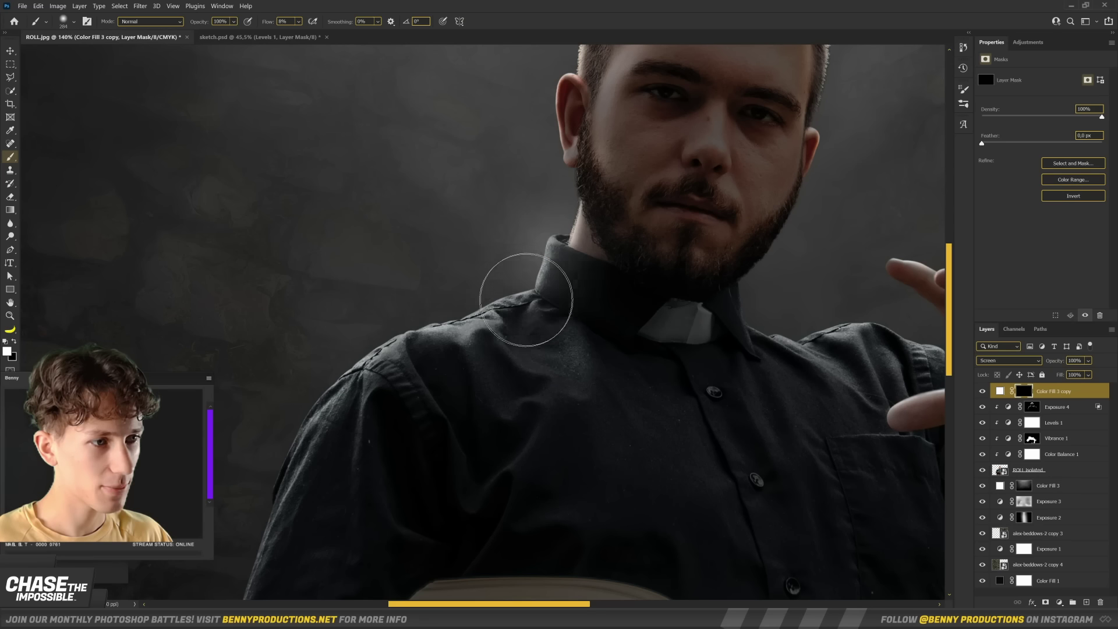
- Paint a soft glow around the man's shoulder and neck on the Color Fill 3 copy mask and lower the layer's fill to 31%
mouse_move(526, 300)
left_mouse_down()
mouse_move(362, 371)
mouse_move(310, 414)
mouse_move(283, 502)
mouse_move(440, 294)
mouse_move(488, 190)
mouse_move(481, 158)
mouse_move(410, 409)
mouse_move(496, 281)
mouse_move(595, 296)
mouse_move(574, 268)
left_mouse_up()
scroll(494, 266, "up", 3)
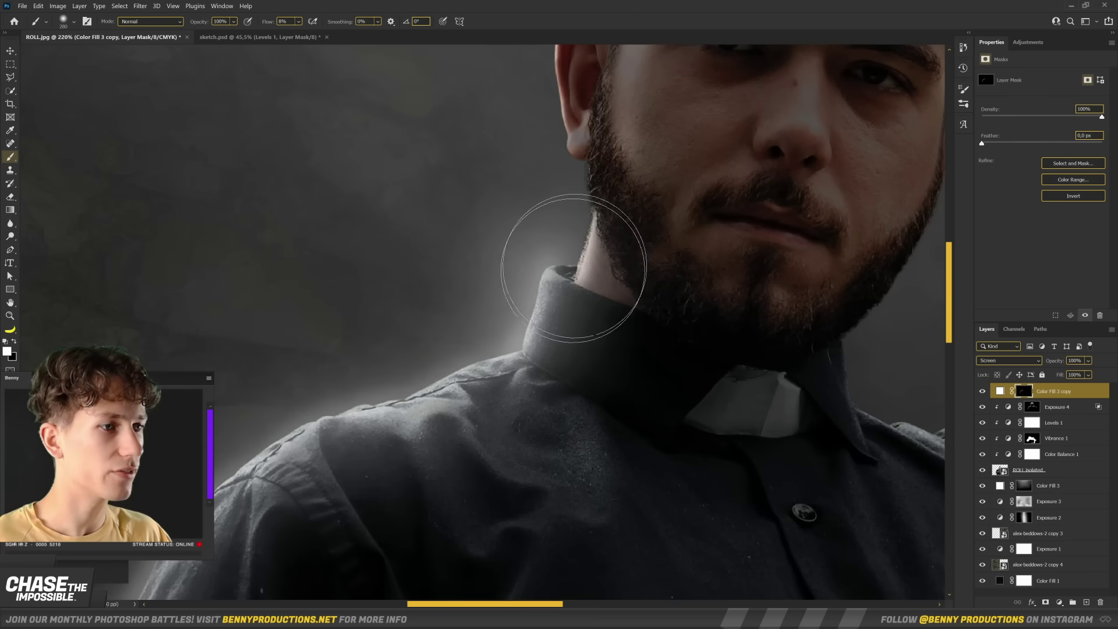
right_click(588, 217)
left_click(606, 220)
left_click_drag(1061, 374, 1027, 382)
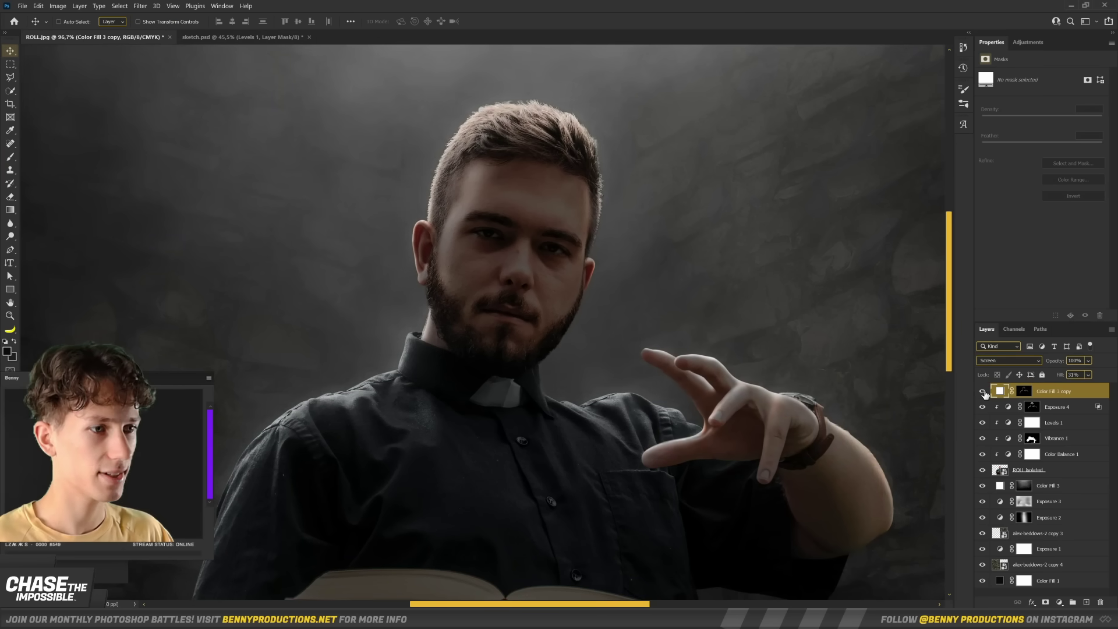
- Add the smoke image above the man, then scale, rotate and position it between the open book and his raised hand
key("v")
scroll(485, 270, "down", 5)
scroll(501, 326, "up", 4)
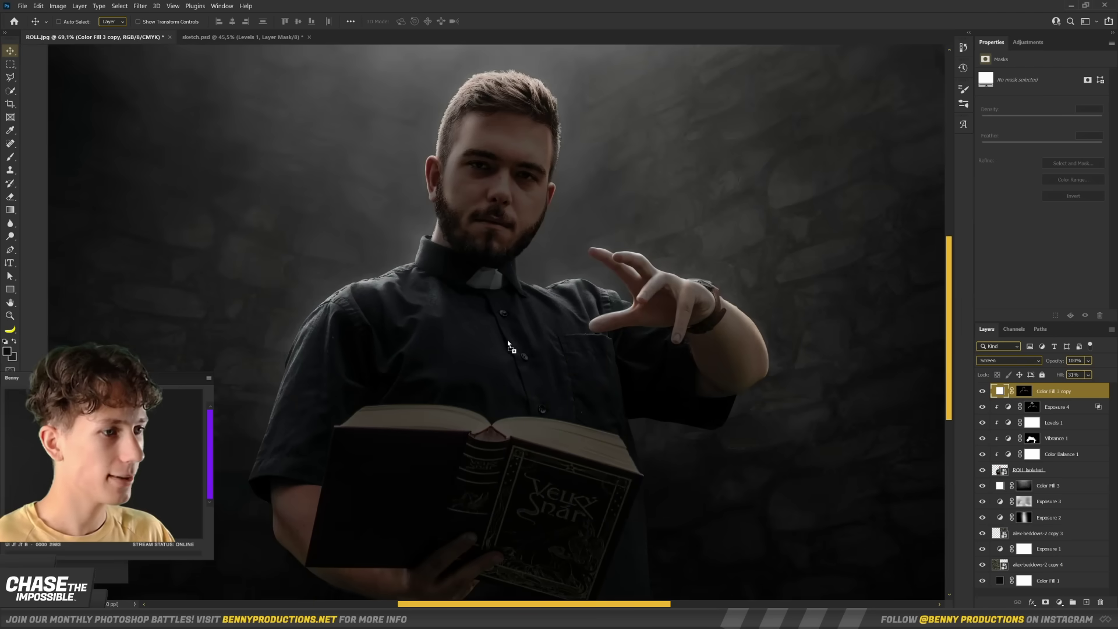
key("ctrl+v")
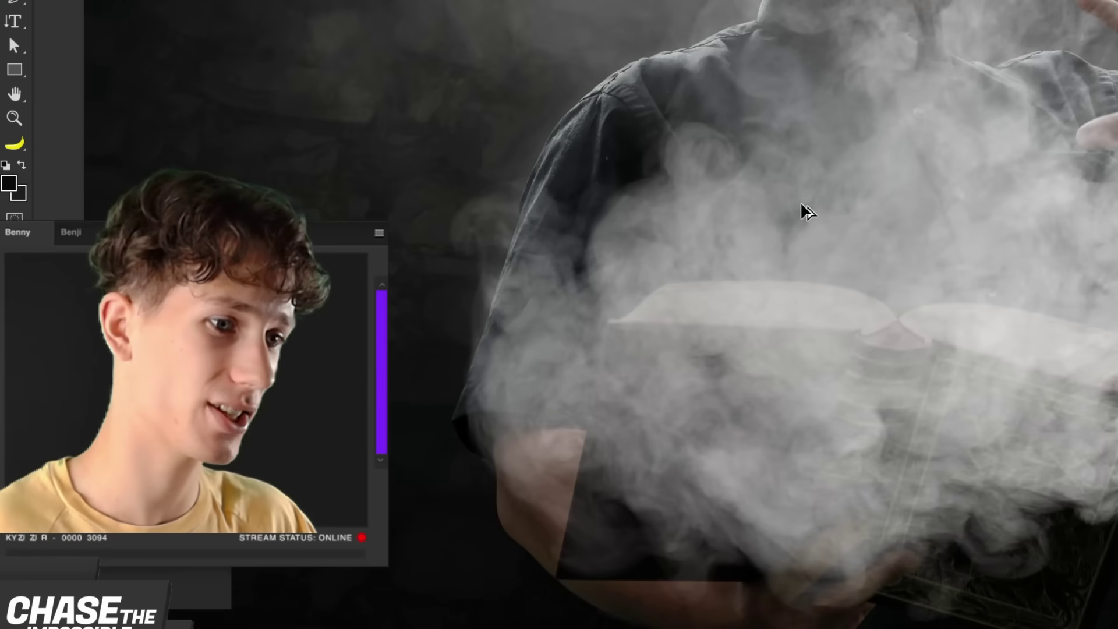
scroll(801, 201, "down", 2)
left_click_drag(635, 229, 735, 161)
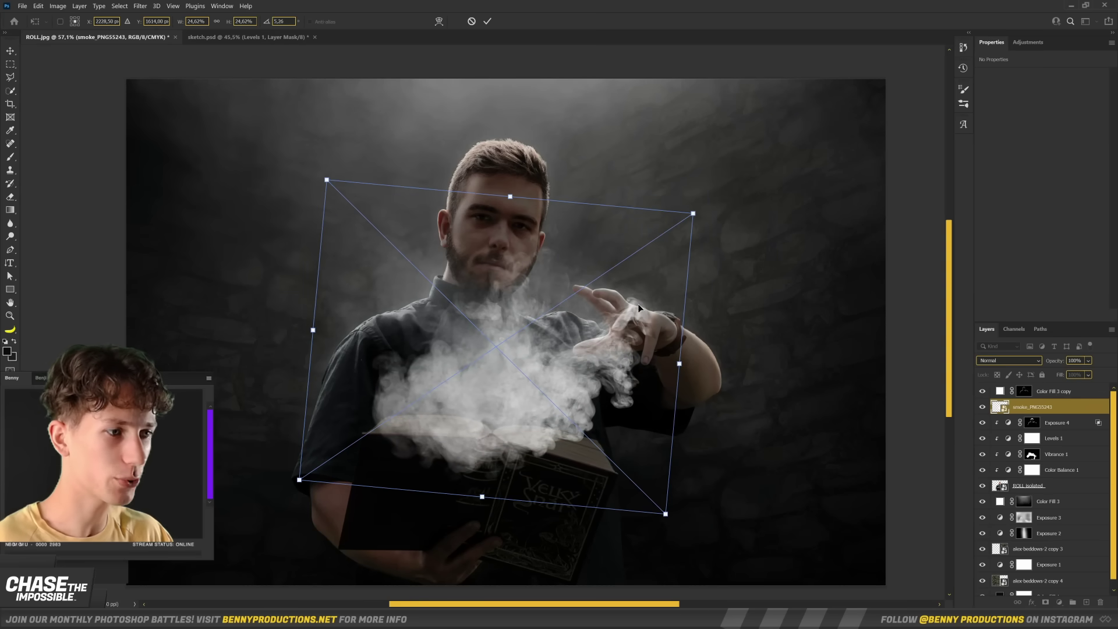
left_click_drag(600, 331, 591, 367)
left_click_drag(684, 250, 687, 213)
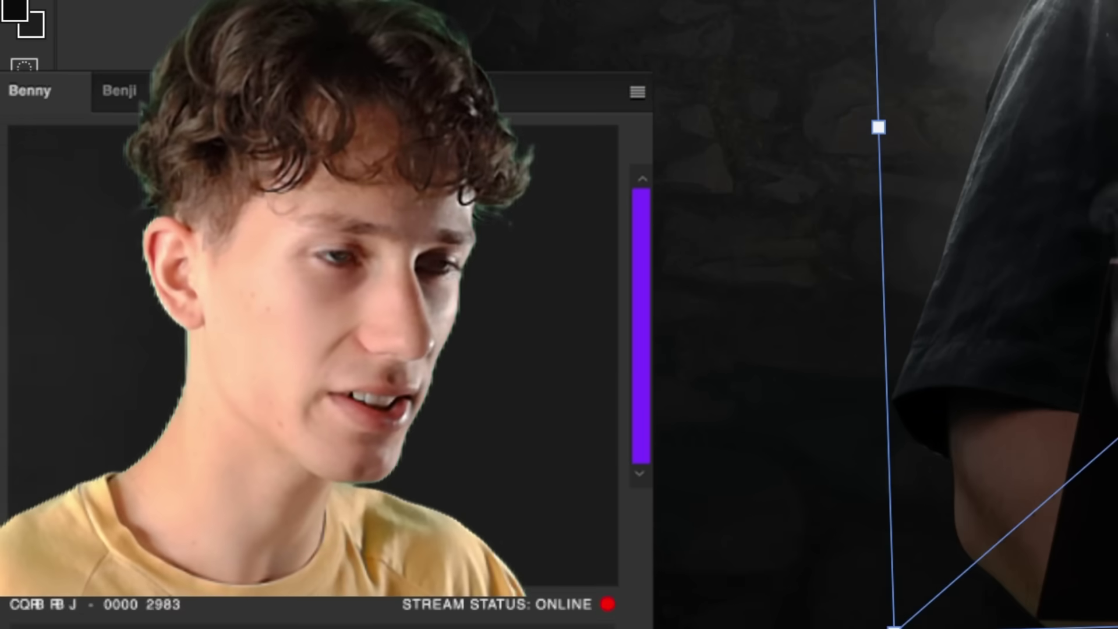
left_click_drag(194, 320, 192, 333)
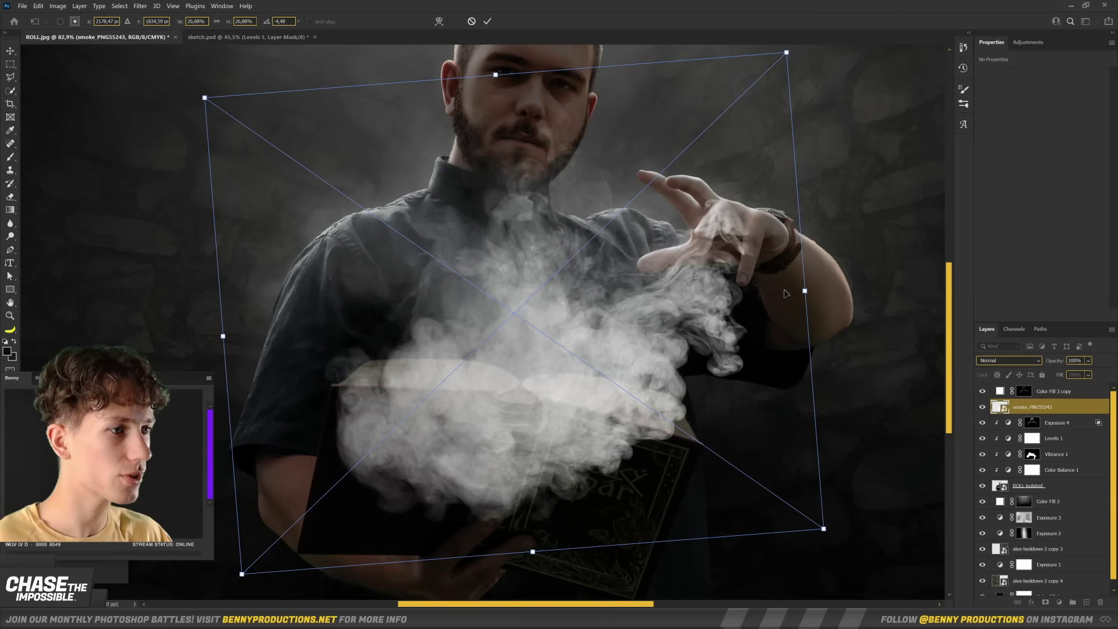
left_click_drag(736, 205, 732, 232)
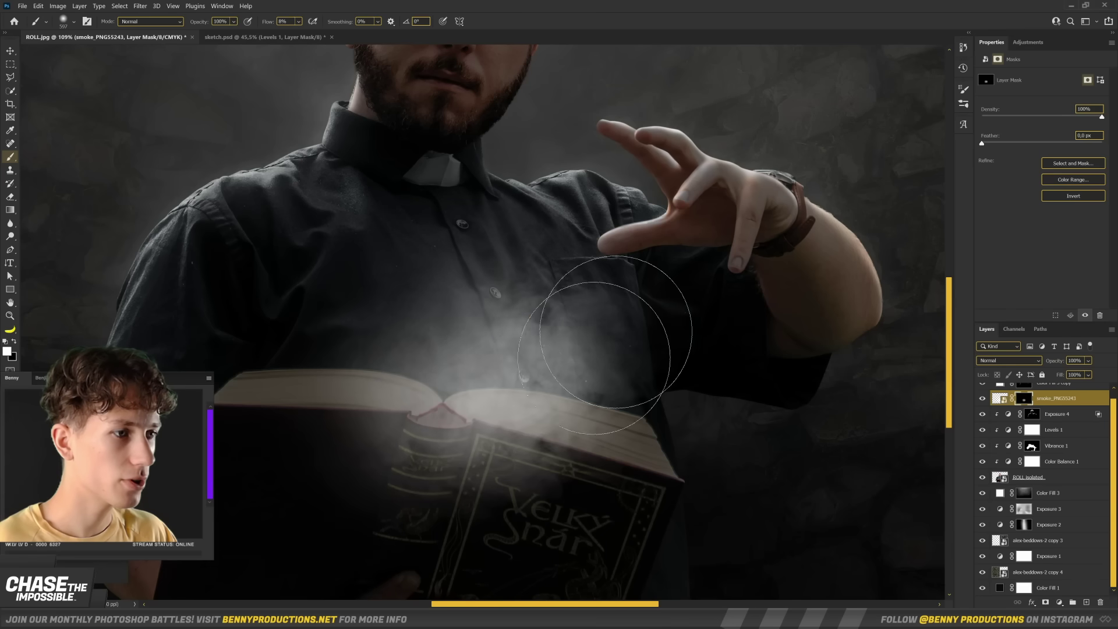
- Reveal the smoke above the book's pages and up towards the hand by painting white on the smoke layer's mask
mouse_move(606, 344)
left_mouse_down()
mouse_move(582, 326)
mouse_move(749, 262)
mouse_move(724, 251)
left_mouse_up()
scroll(414, 307, "down", 3)
key("bracketright")
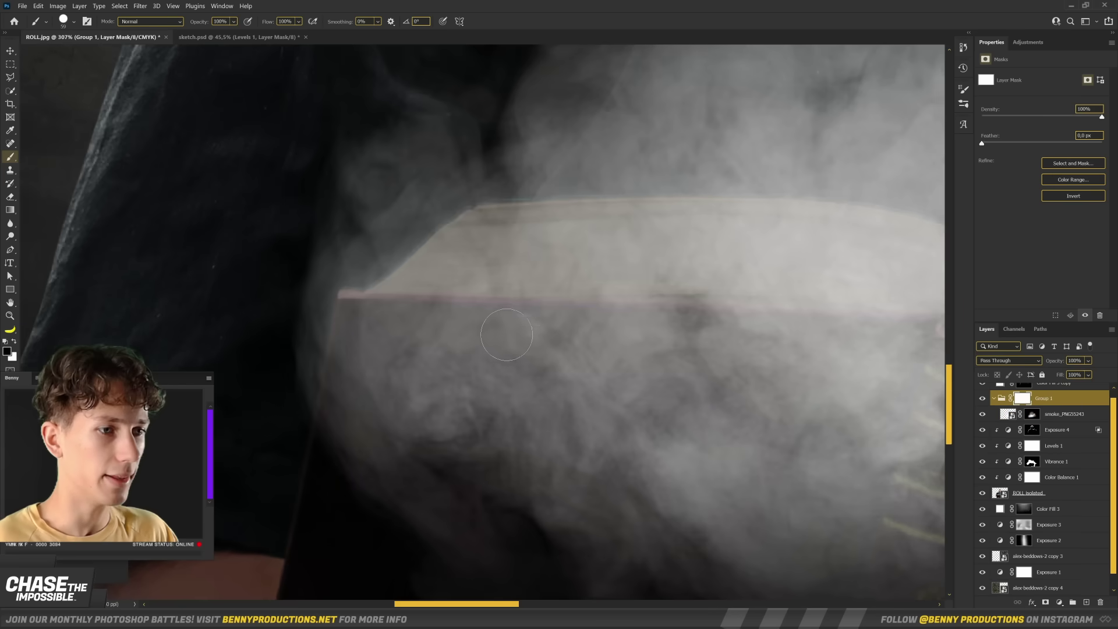
- Hide the smoke covering the front of the book by painting black on the Group 1 mask along the page edges and cover
left_click_drag(515, 331, 406, 330)
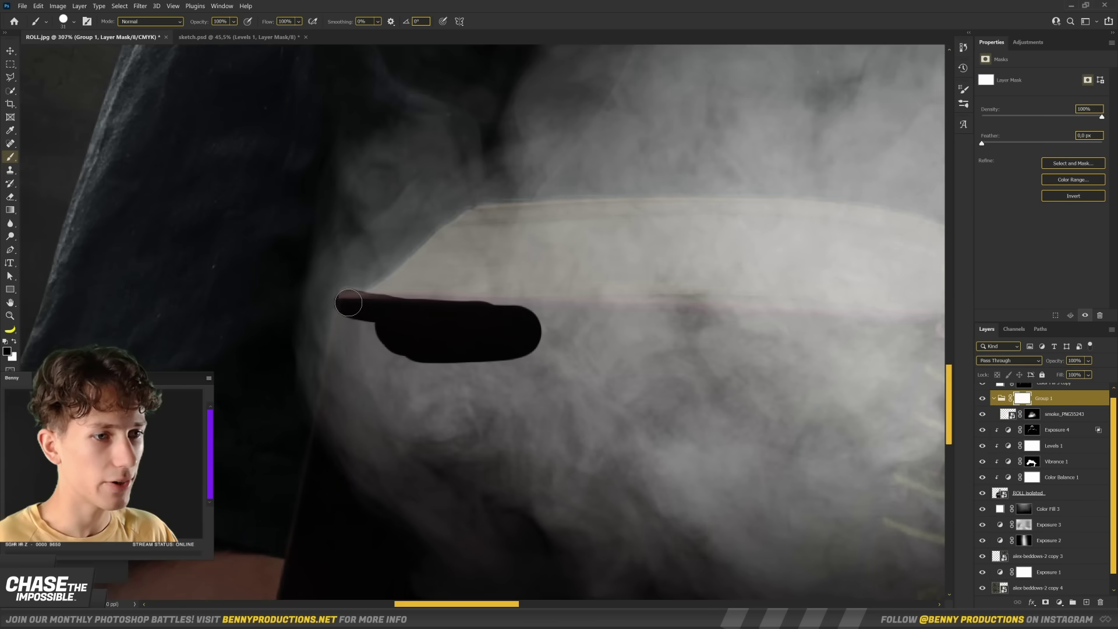
left_click_drag(348, 302, 352, 492)
key("bracketleft")
key("bracketleft")
key("bracketleft")
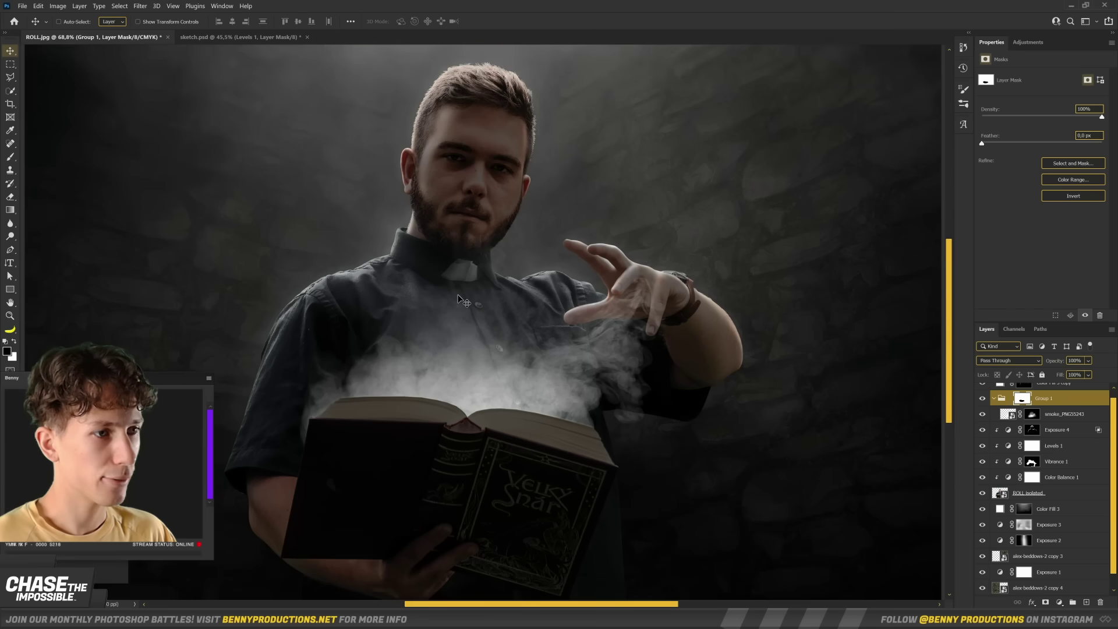
- Adjust the lightness of the colorizing Hue/Saturation 1 adjustment clipped to the smoke
scroll(450, 337, "down", 3)
scroll(639, 175, "up", 10)
key("b")
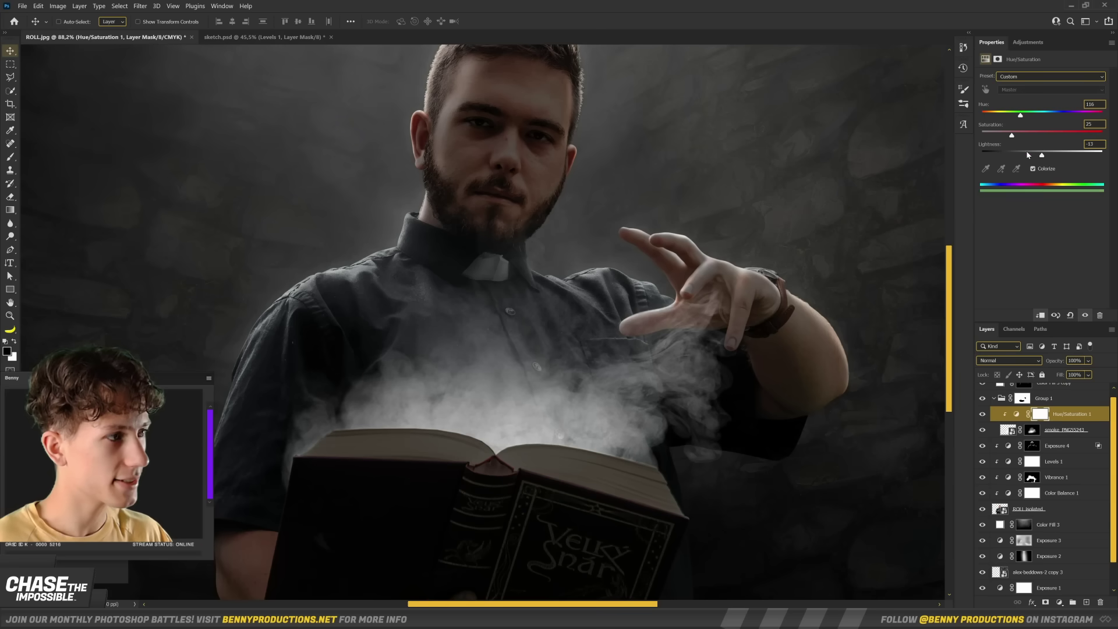
left_click_drag(1029, 155, 1064, 153)
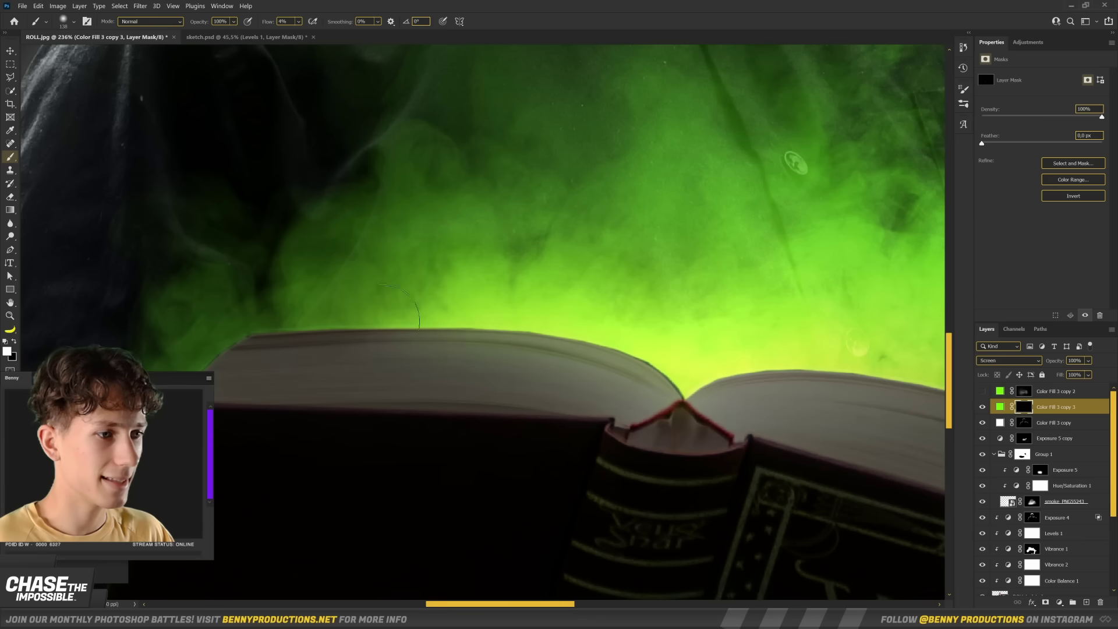
- Paint a soft green glow over the book's pages and the surrounding area on the green Color Fill 3 copy 3 mask
mouse_move(420, 317)
left_mouse_down()
mouse_move(600, 324)
mouse_move(588, 344)
mouse_move(389, 311)
left_mouse_up()
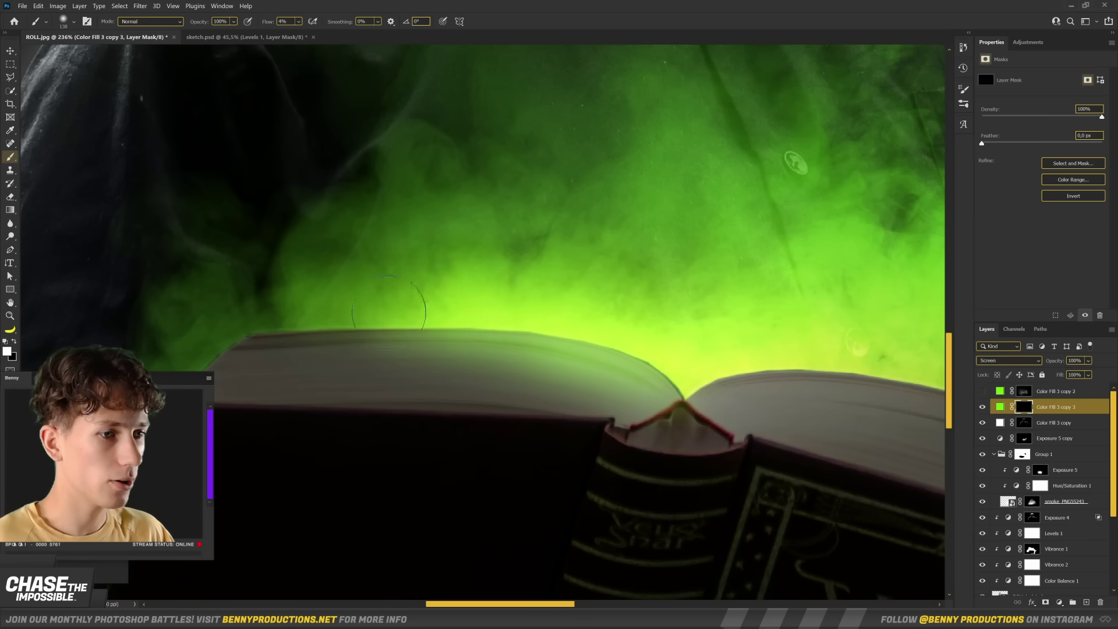
key("ctrl+0")
mouse_move(537, 369)
left_mouse_down()
mouse_move(562, 325)
mouse_move(718, 212)
left_mouse_up()
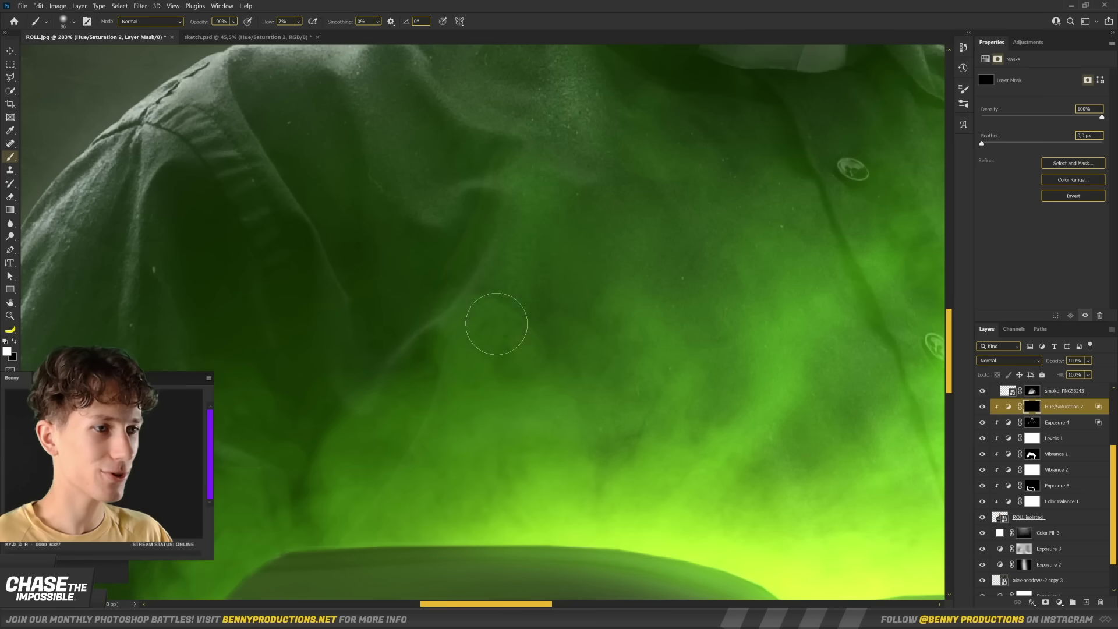
- Paint green light onto the shirt's folds and shoulder seam on the Hue/Saturation 2 mask
mouse_move(496, 324)
left_mouse_down()
mouse_move(442, 297)
mouse_move(477, 299)
left_mouse_up()
scroll(442, 297, "up", 2)
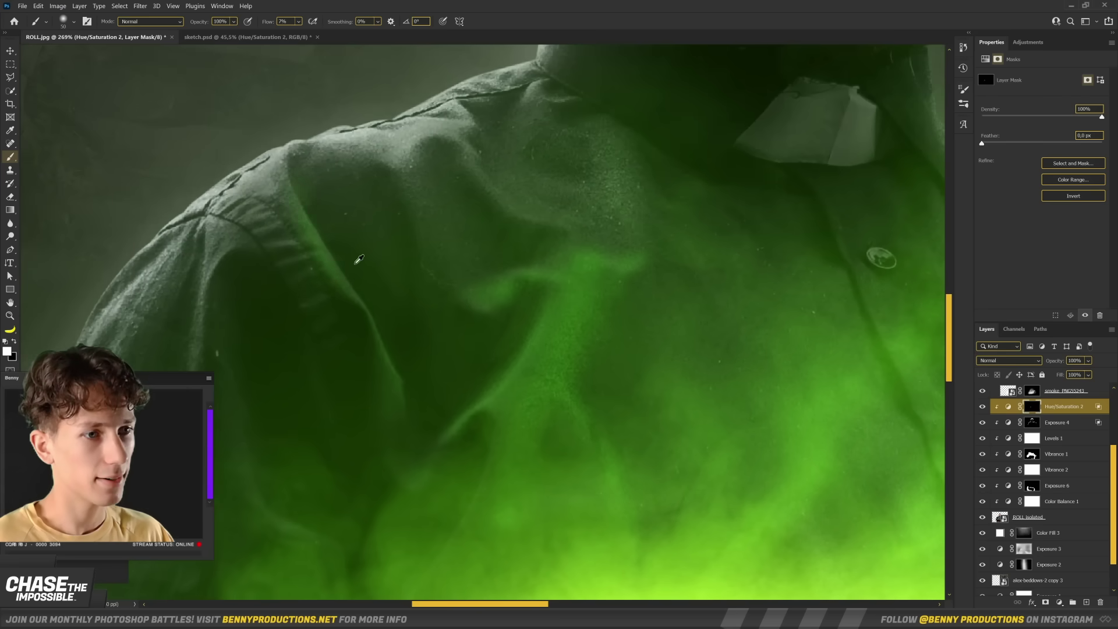
scroll(424, 184, "down", 3)
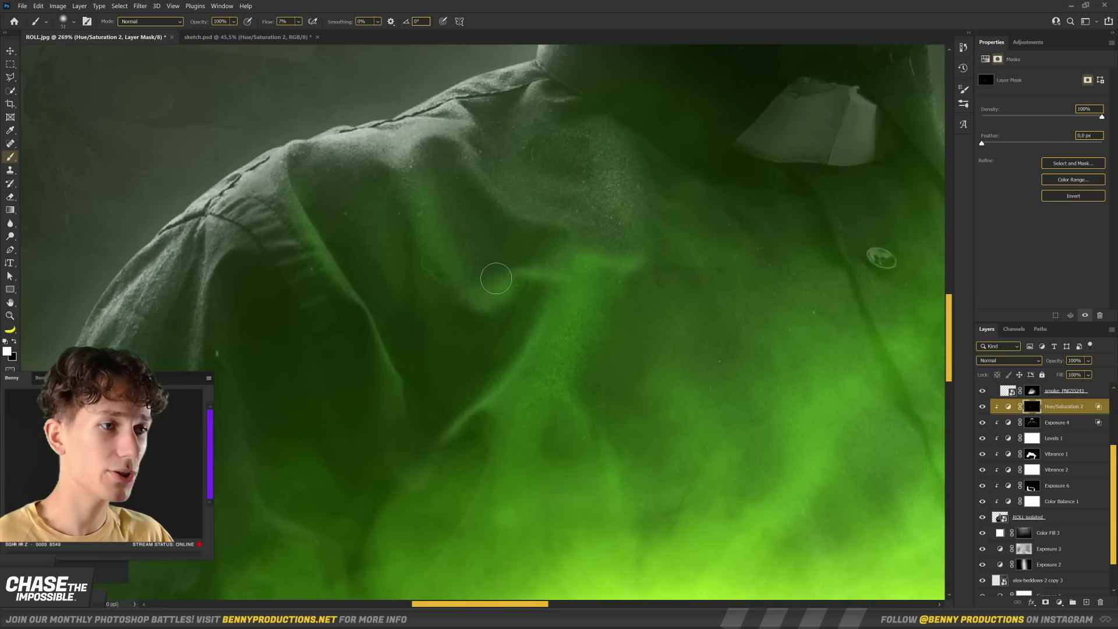
scroll(512, 229, "up", 3)
mouse_move(512, 230)
left_mouse_down()
mouse_move(527, 229)
mouse_move(538, 249)
left_mouse_up()
scroll(538, 248, "down", 3)
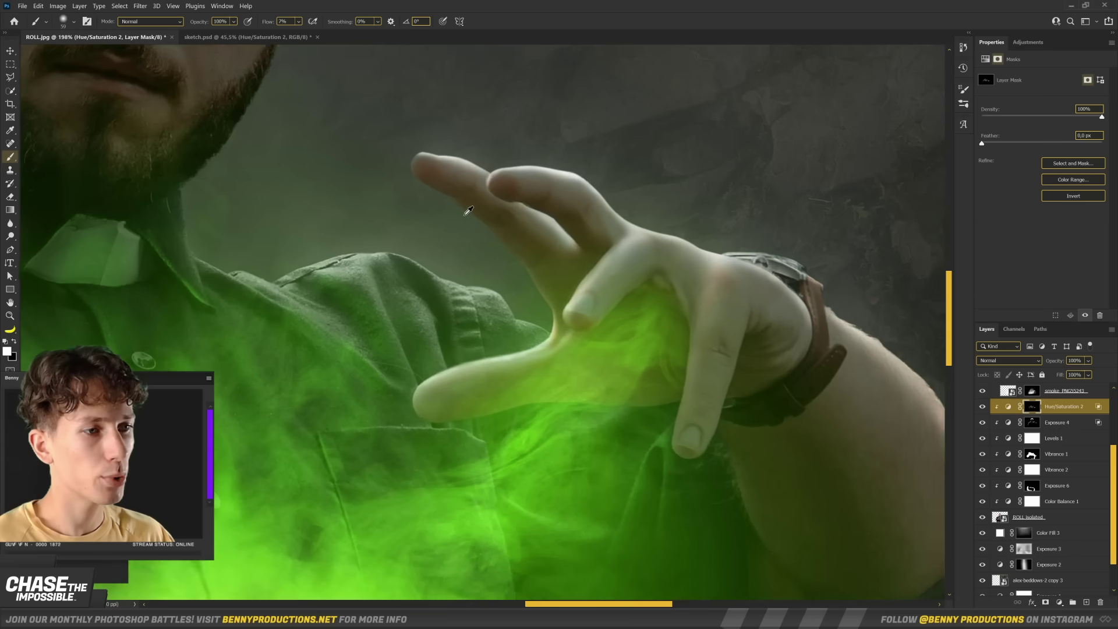
- Paint green light onto the undersides of the raised hand's fingers and thumb on the Hue/Saturation 2 mask
scroll(444, 174, "up", 3)
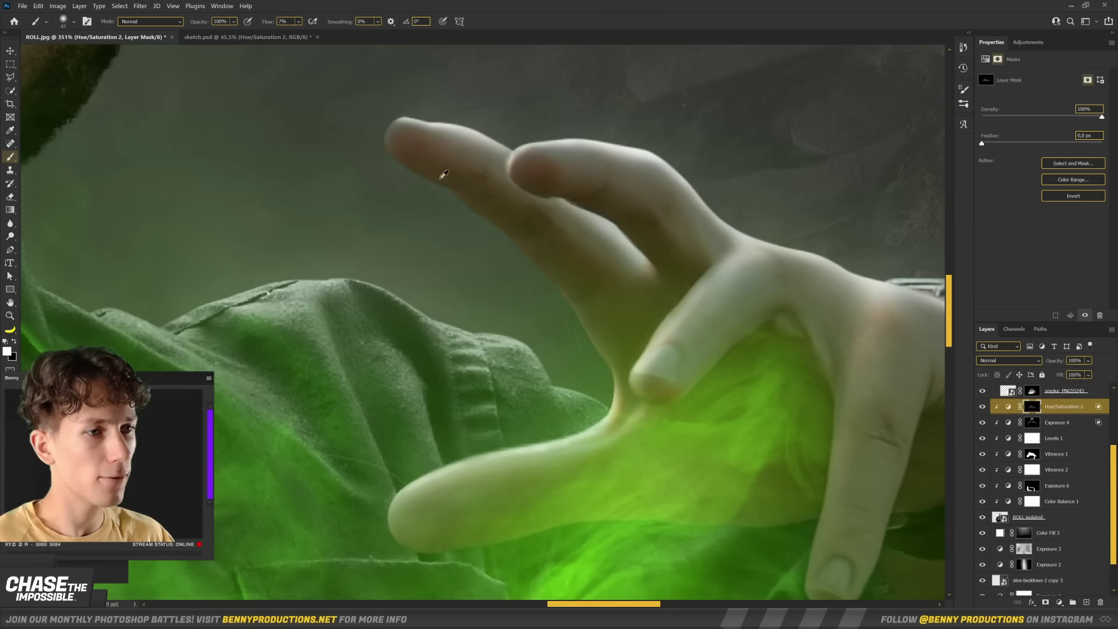
scroll(413, 180, "down", 2)
mouse_move(516, 254)
left_mouse_down()
mouse_move(495, 237)
mouse_move(519, 237)
left_mouse_up()
scroll(524, 254, "down", 1)
scroll(519, 237, "down", 5)
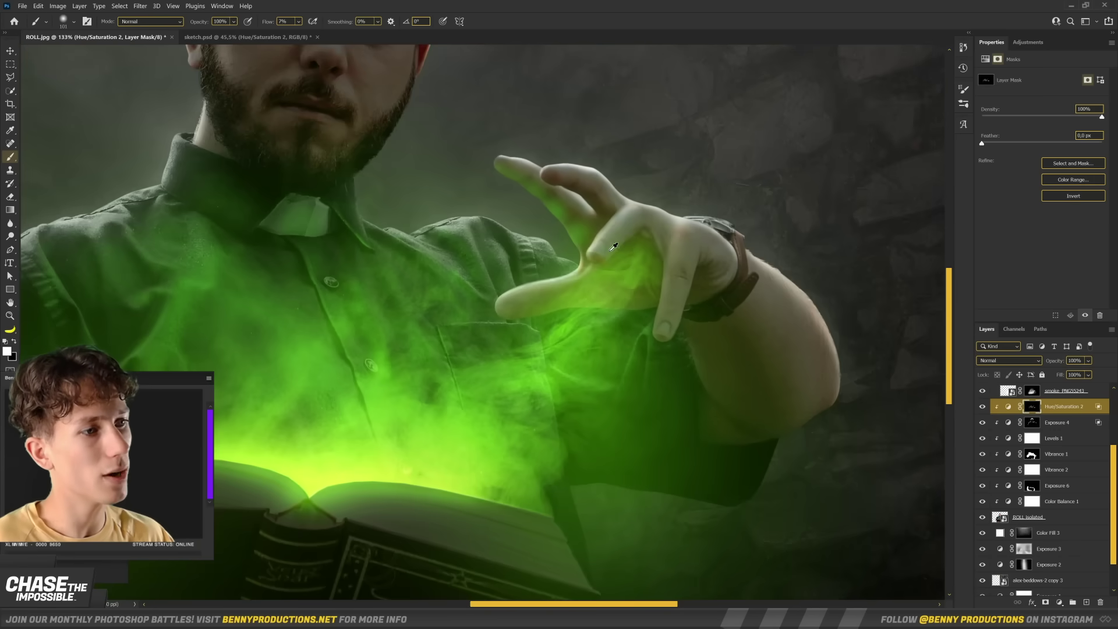
scroll(745, 329, "up", 5)
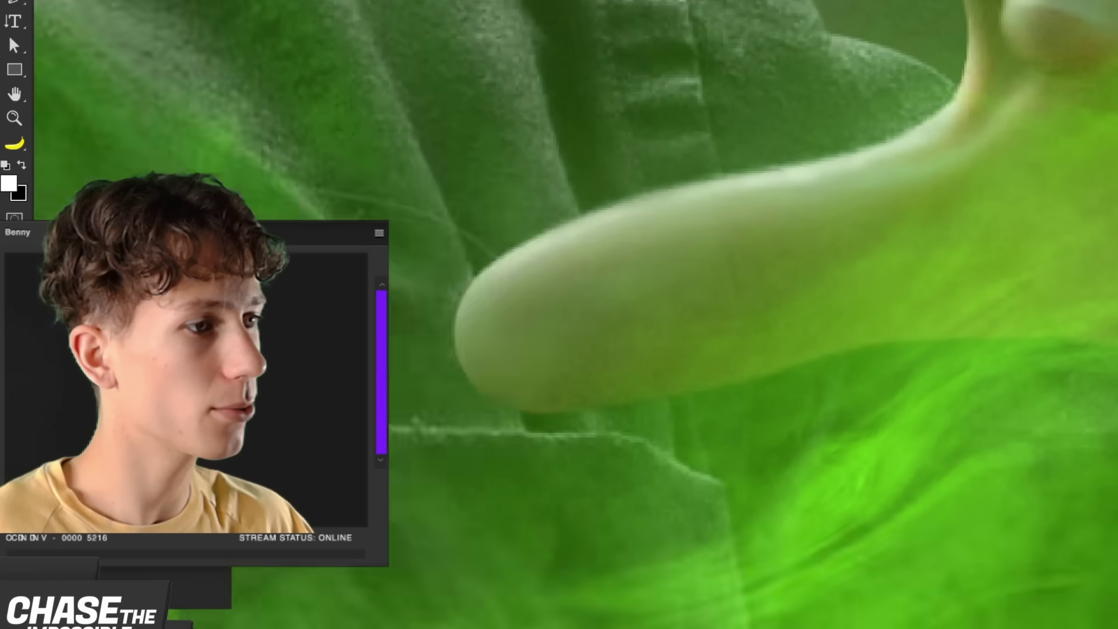
scroll(795, 249, "up", 1)
scroll(491, 227, "down", 2)
scroll(491, 228, "down", 3)
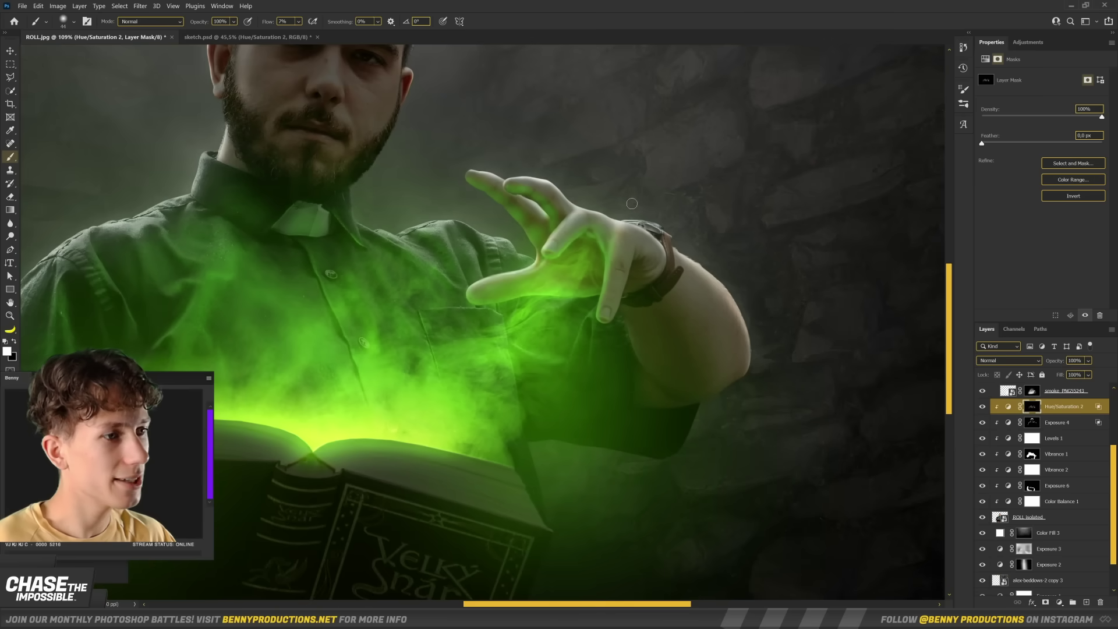
- Paint green light onto the lips, mustache and bearded chin on the Hue/Saturation 2 mask
scroll(610, 217, "up", 2)
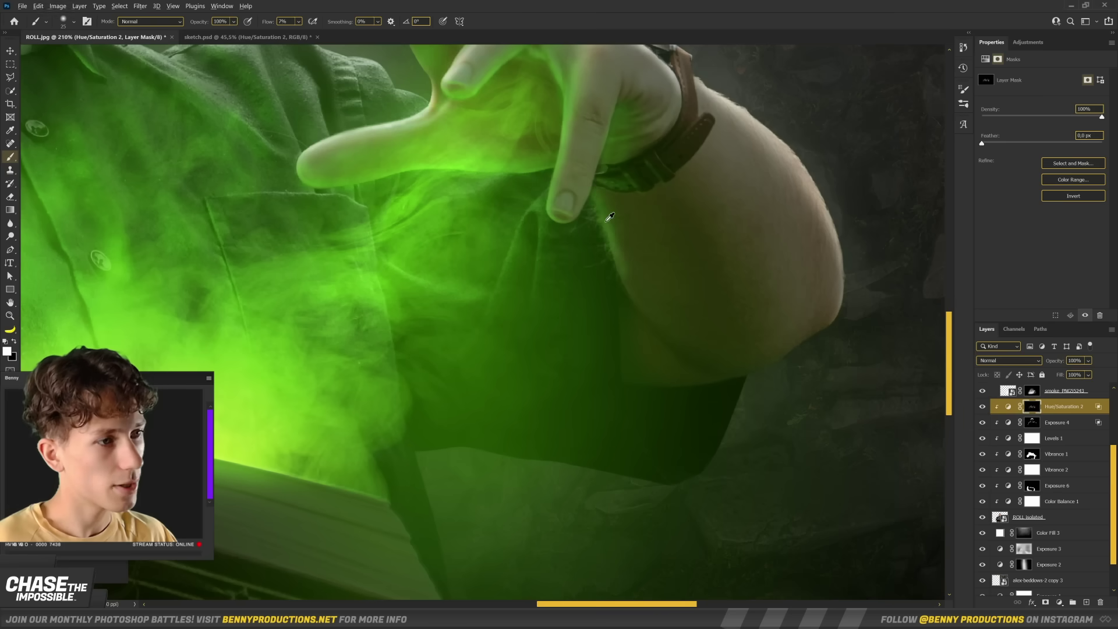
scroll(543, 350, "up", 2)
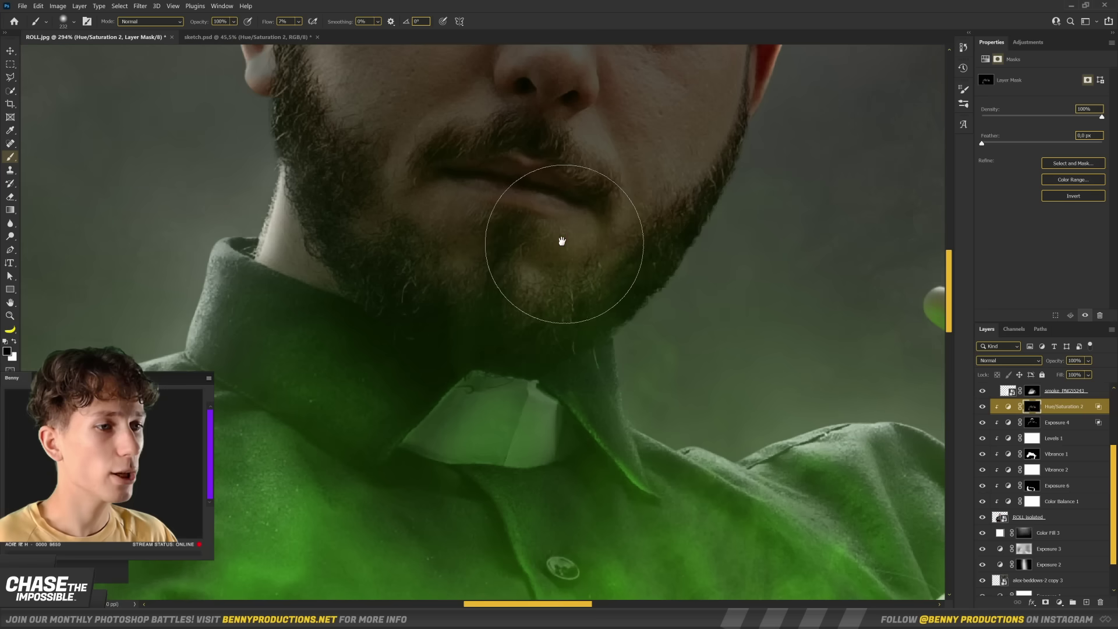
scroll(569, 304, "up", 2)
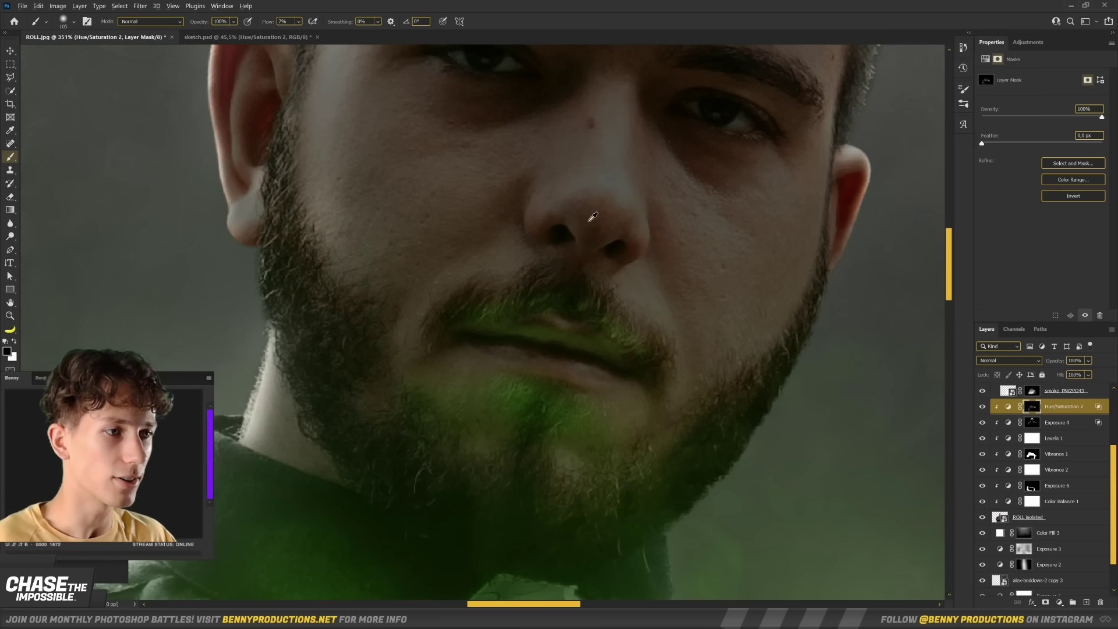
- Paint green light in white onto the tip and underside of the nose on the Hue/Saturation 2 mask
key("x")
key("bracketleft")
key("bracketleft")
key("bracketleft")
key("bracketleft")
key("bracketleft")
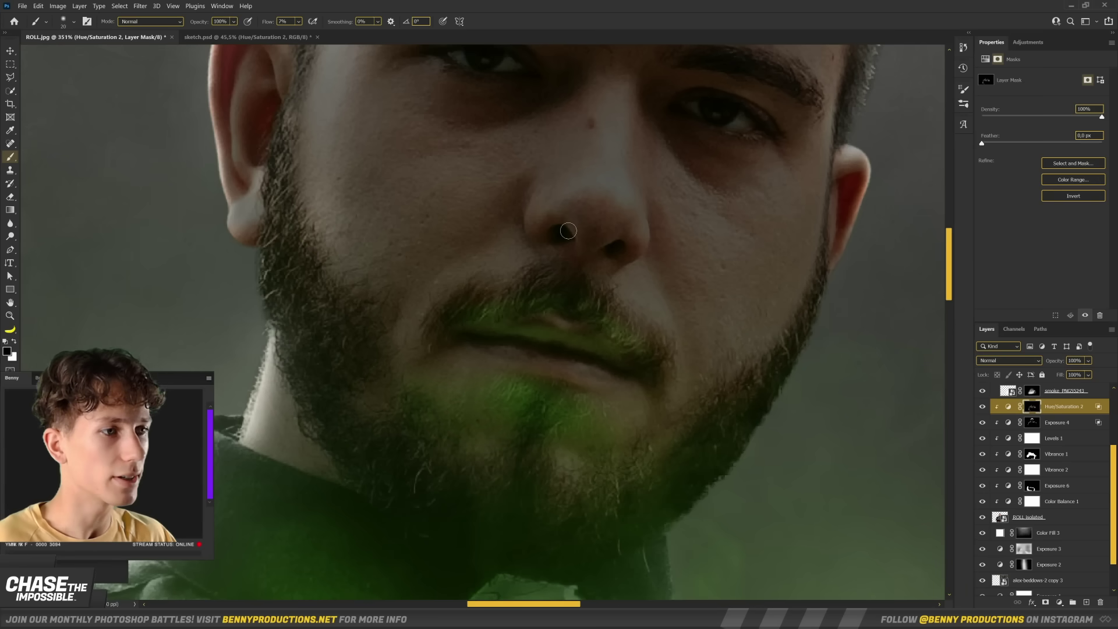
left_click_drag(559, 227, 614, 264)
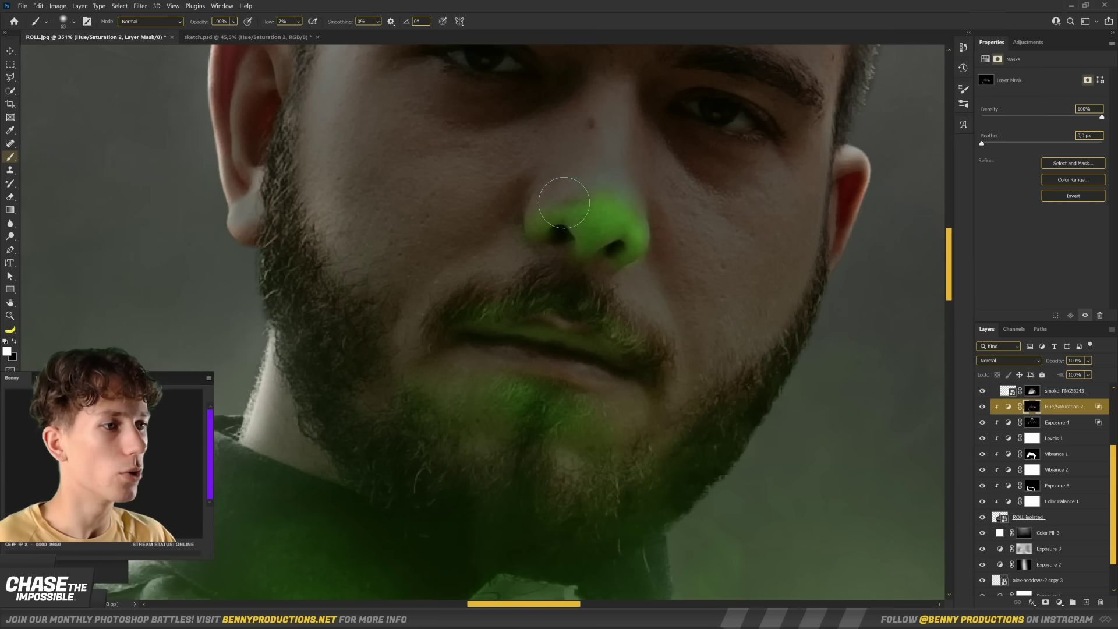
scroll(611, 200, "up", 2)
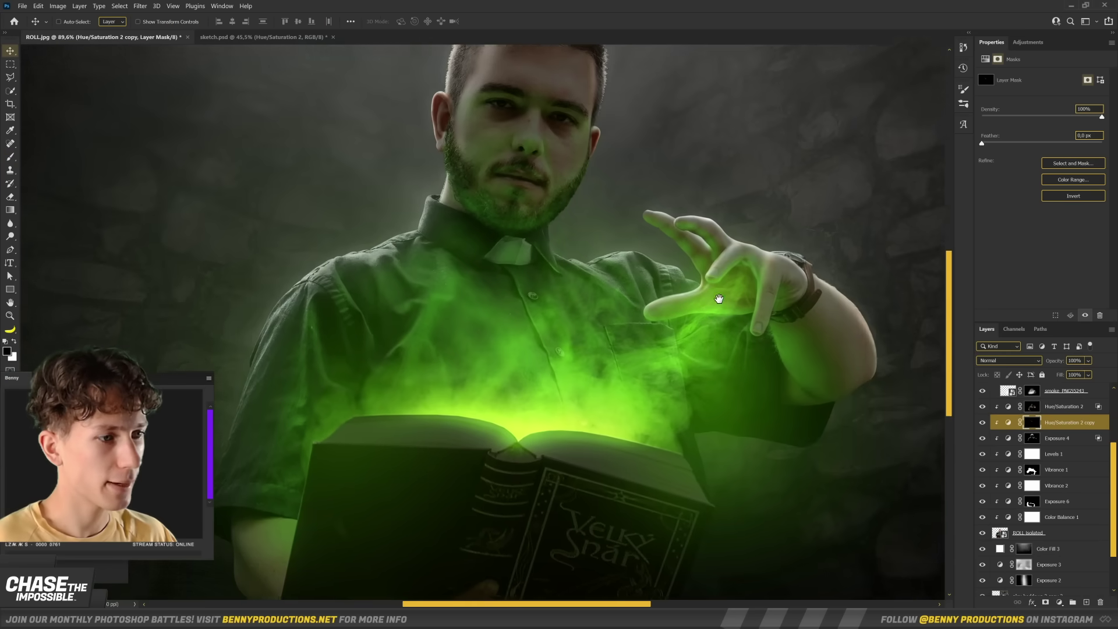
- Paint small highlights along the stone edges of the background wall on the Exposure 7 mask
left_click_drag(719, 299, 682, 256)
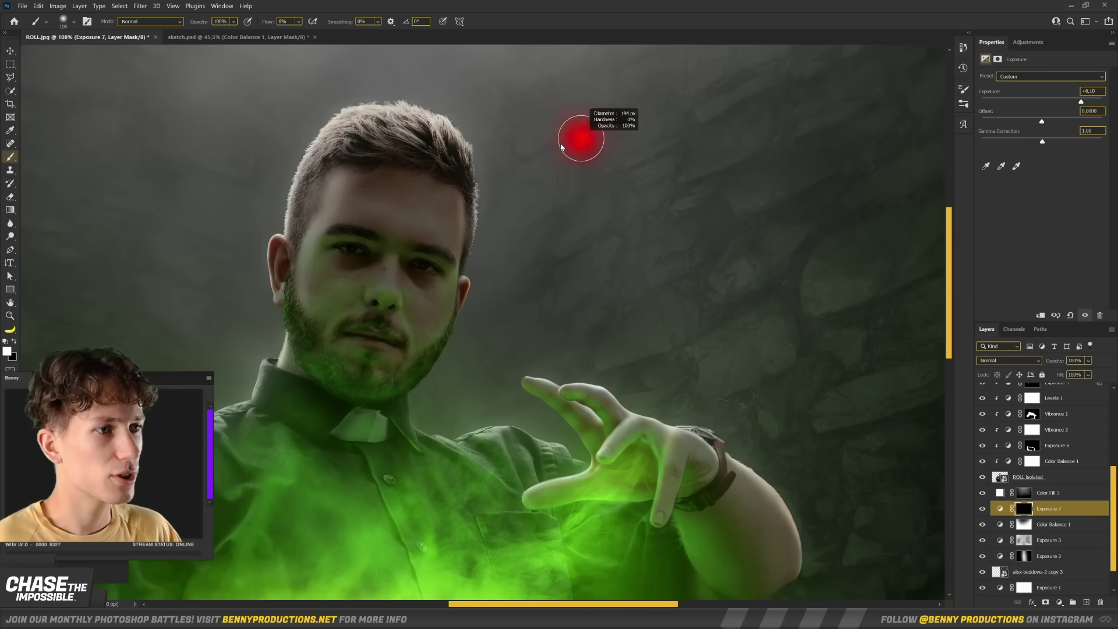
scroll(567, 175, "up", 3)
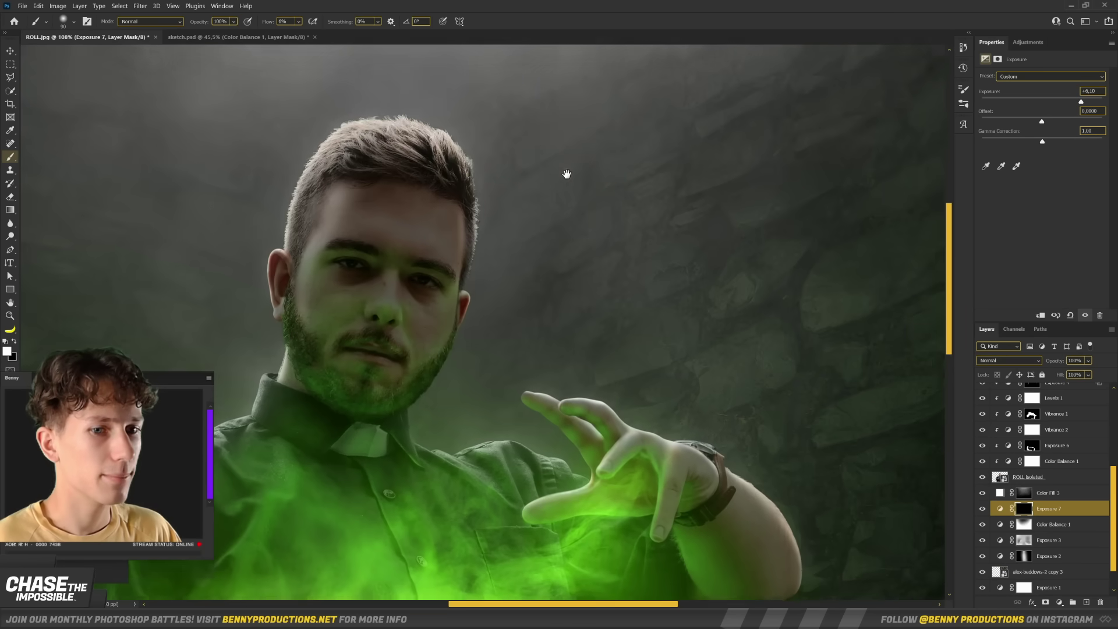
scroll(534, 251, "up", 3)
scroll(534, 251, "up", 1)
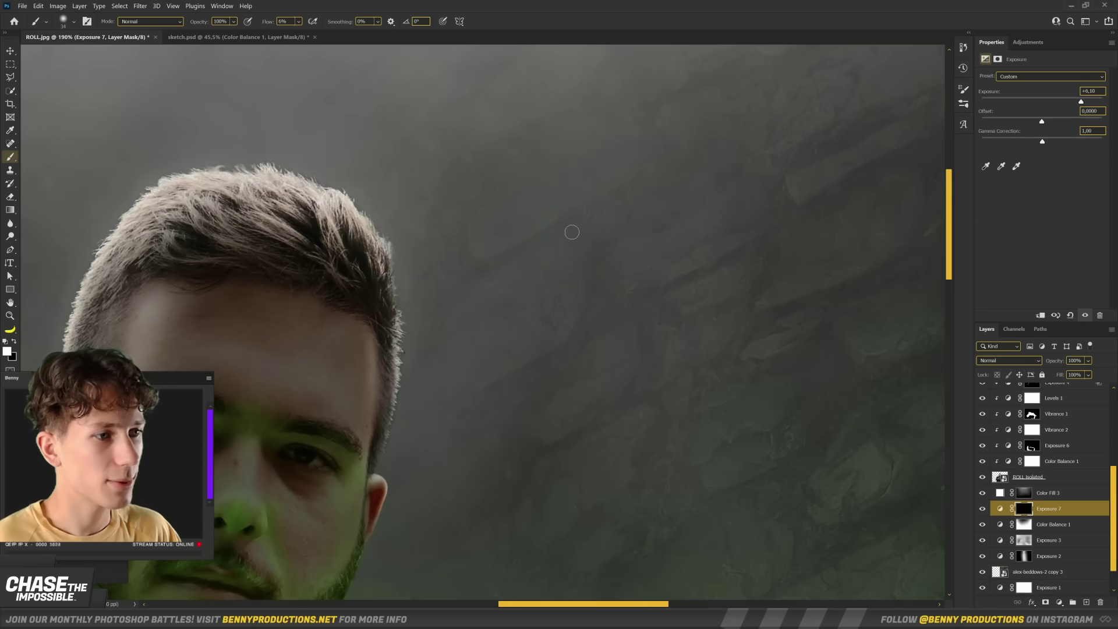
scroll(576, 236, "down", 5)
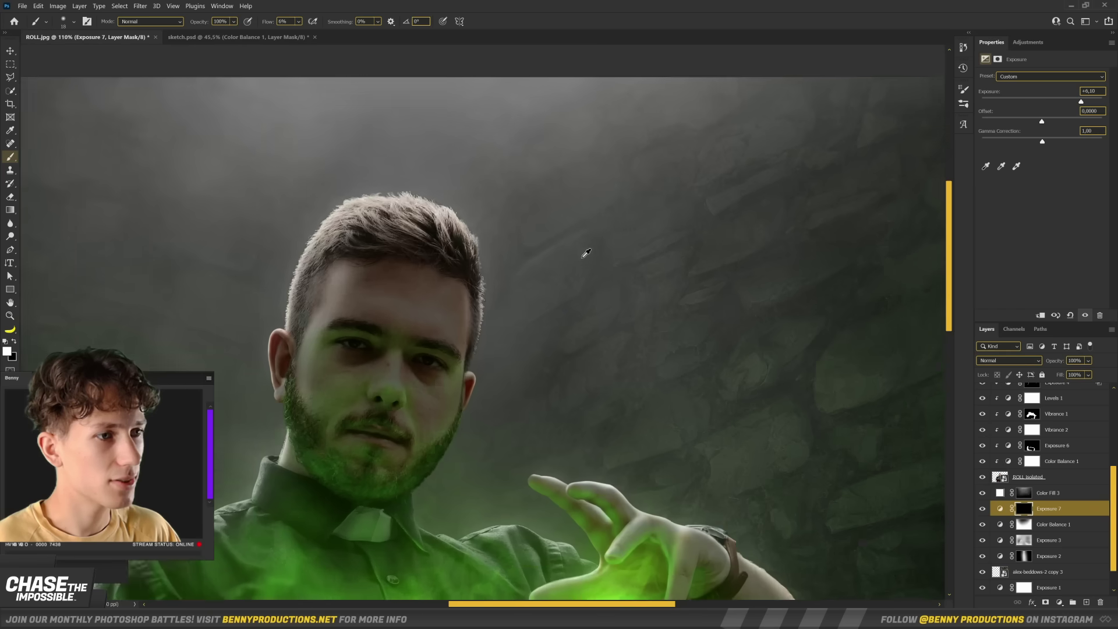
scroll(524, 233, "down", 3)
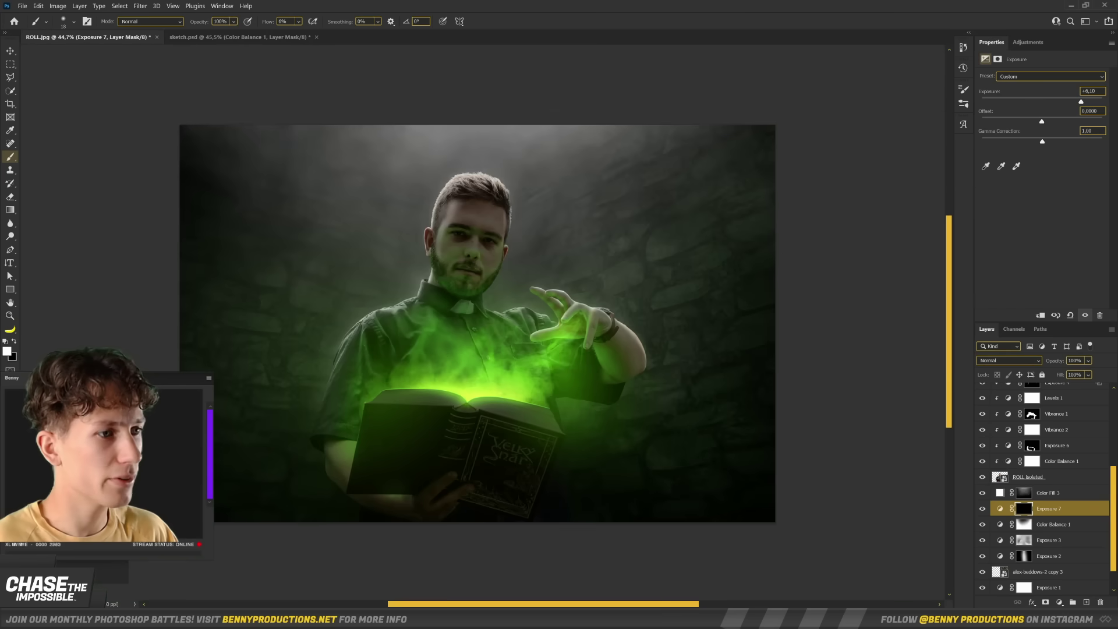
scroll(573, 227, "up", 10)
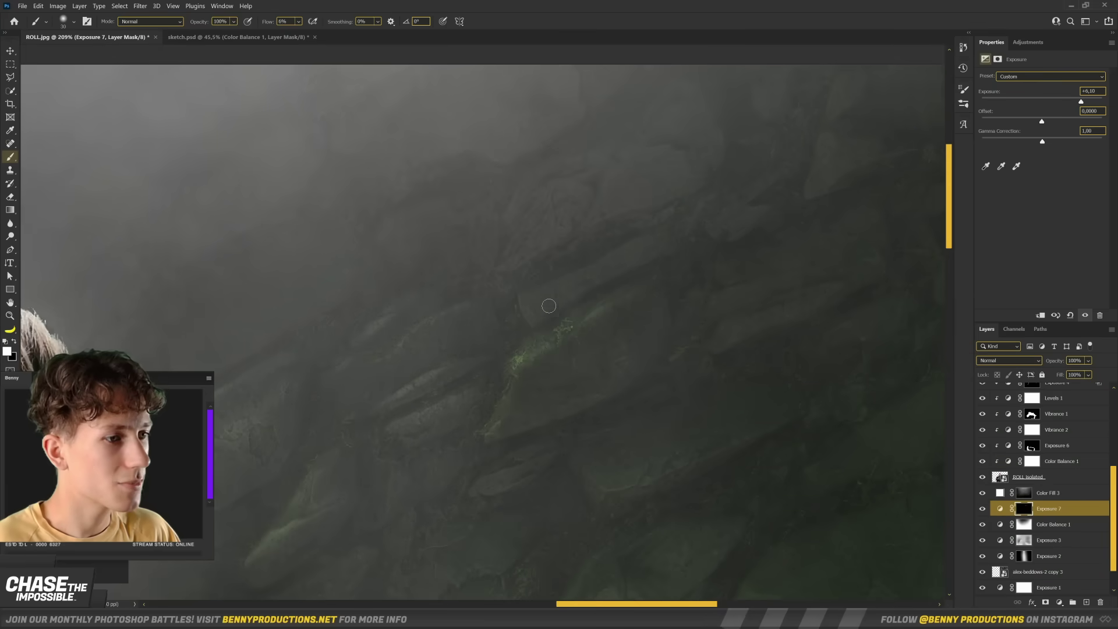
scroll(615, 248, "up", 1)
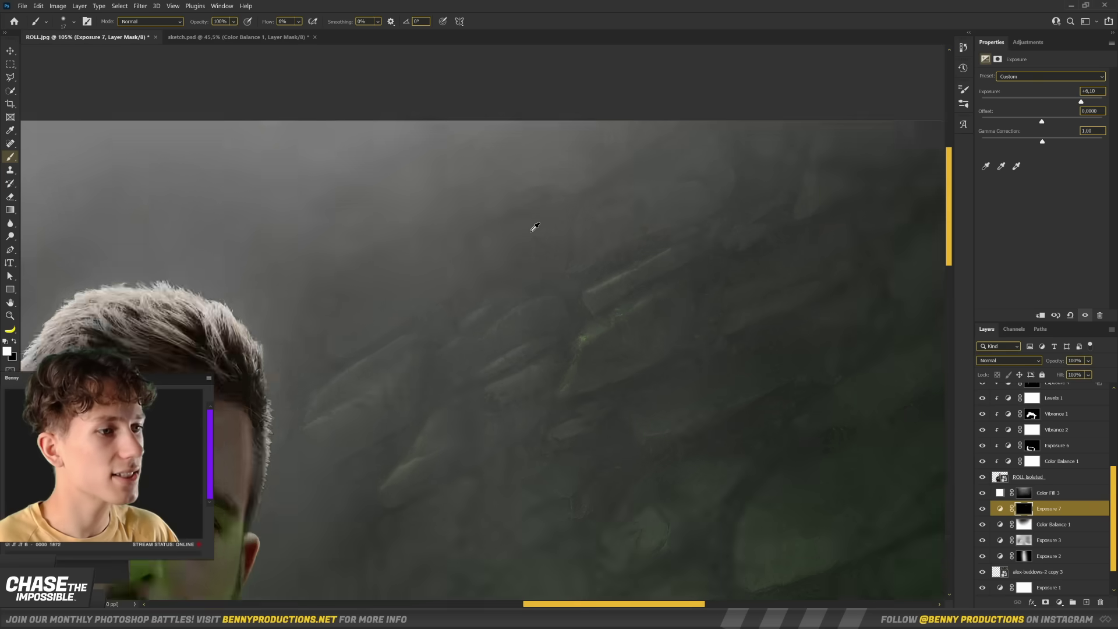
key("bracketright")
key("bracketright")
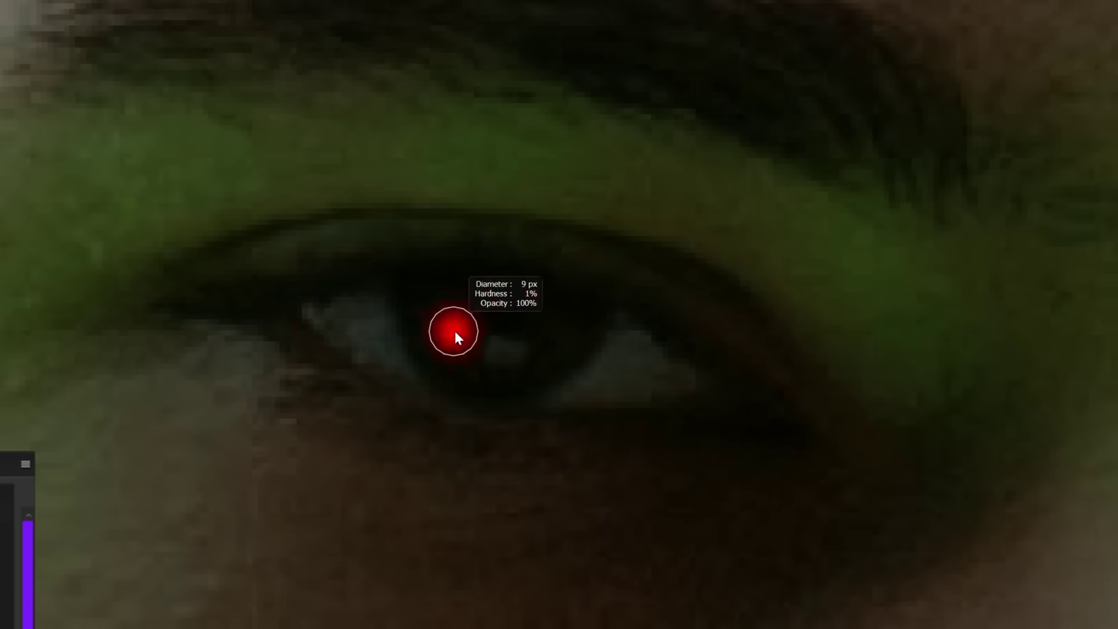
- Paint a bright green glow over both pupils and softly around the eyes on the Color Fill 3 copy 3 mask
left_click_drag(452, 332, 584, 310)
left_click(517, 270)
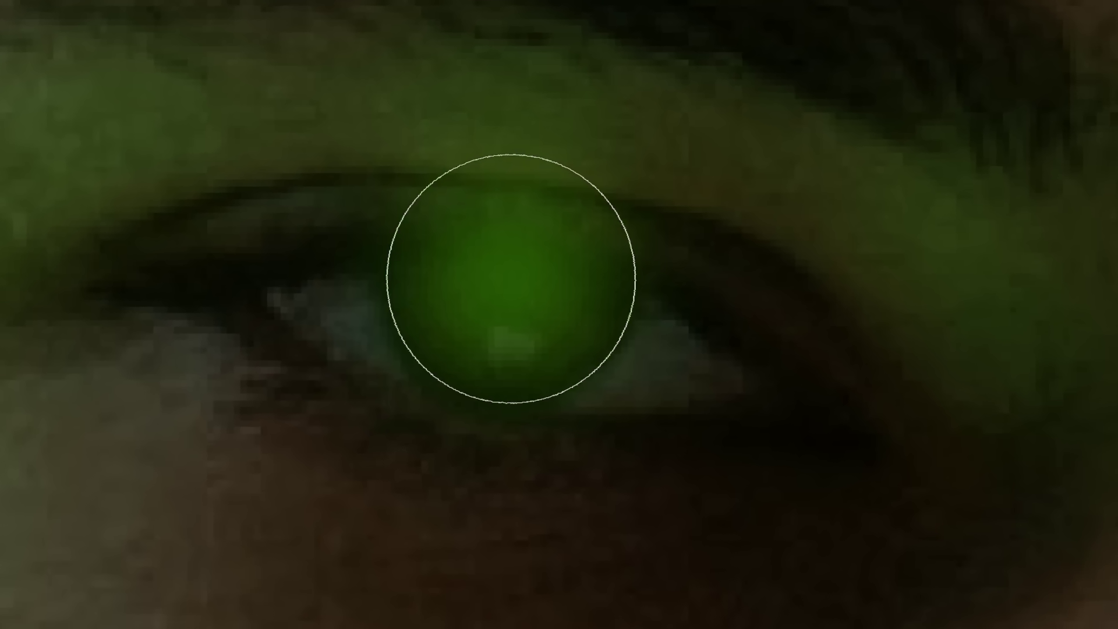
scroll(396, 274, "down", 2)
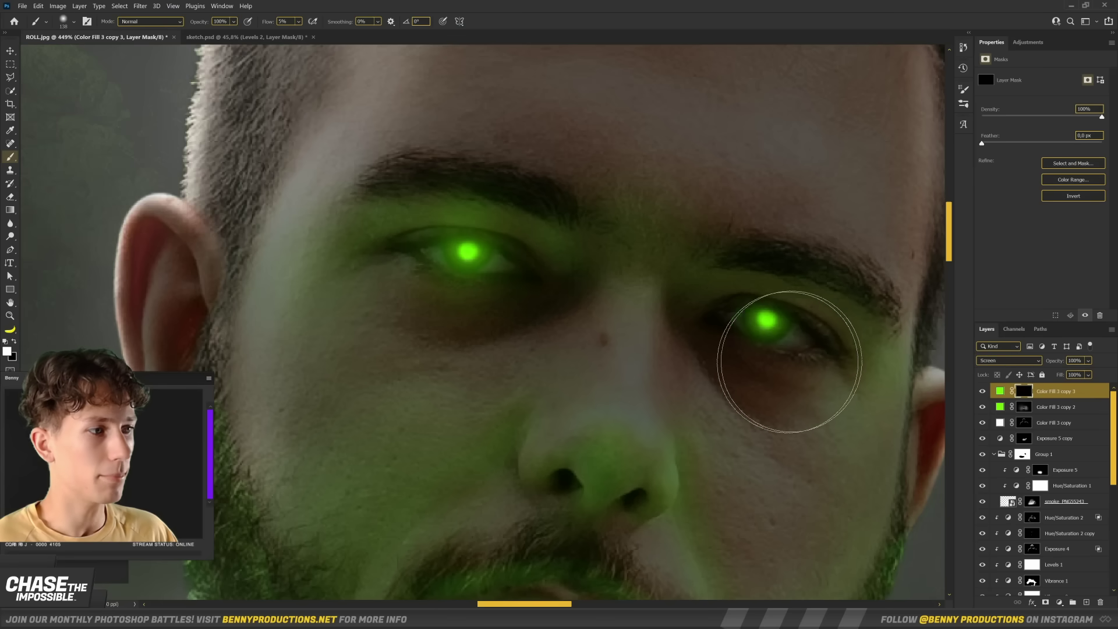
key("bracketleft")
key("bracketleft")
key("bracketleft")
key("bracketleft")
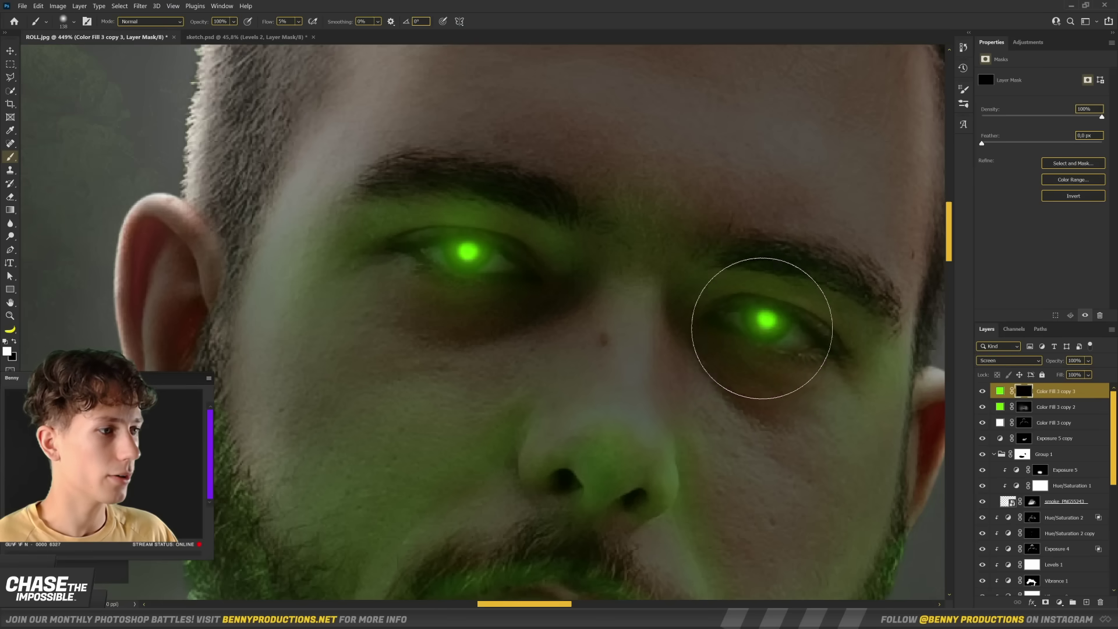
scroll(539, 248, "down", 5)
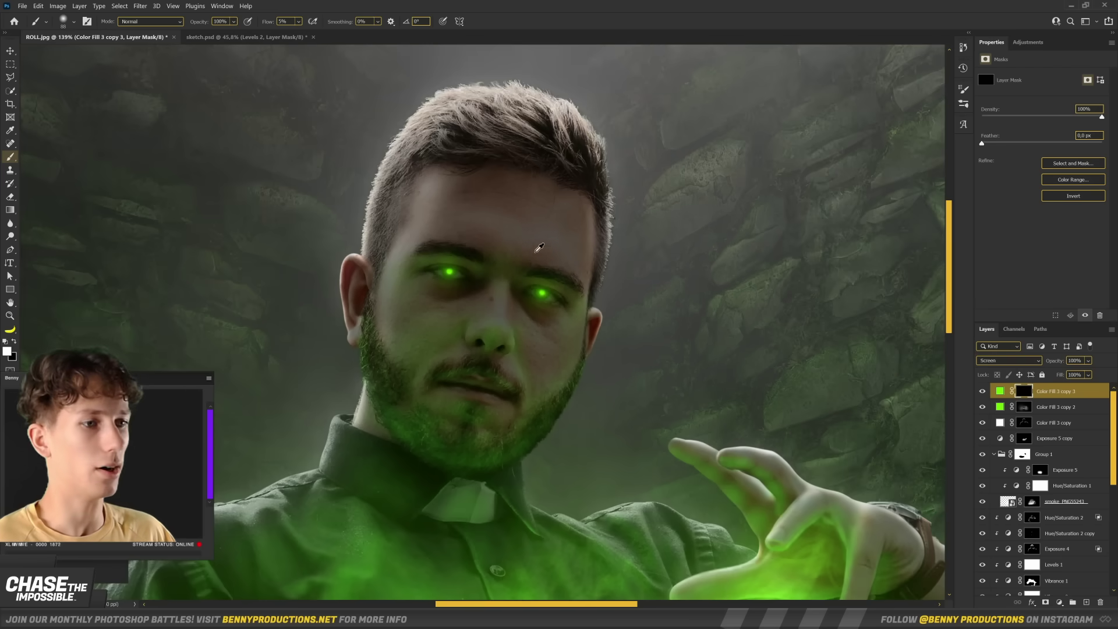
scroll(516, 232, "up", 3)
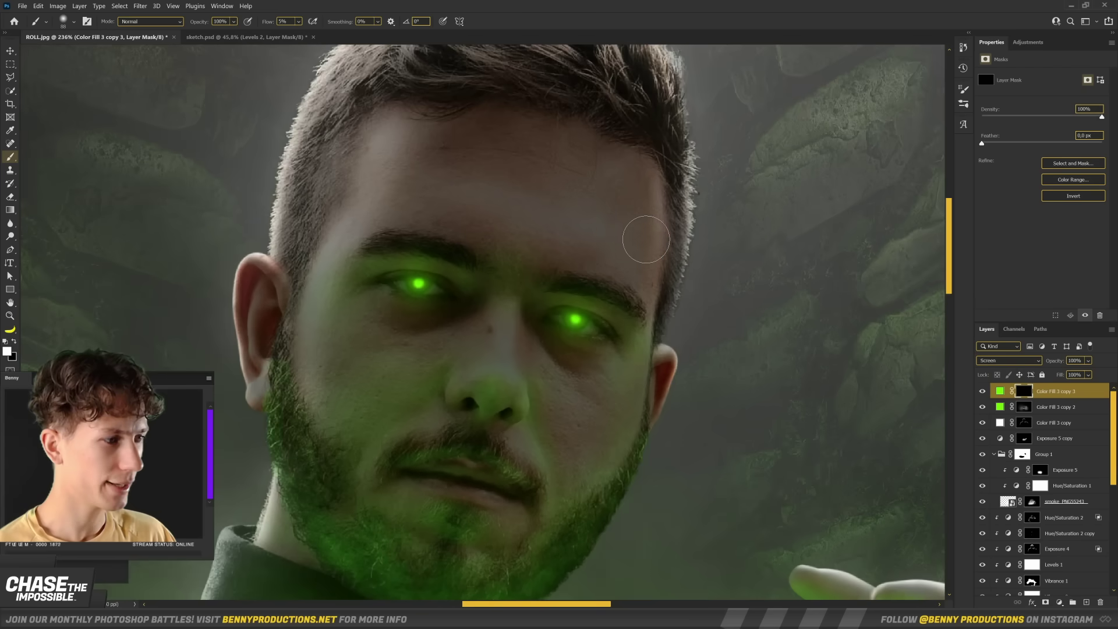
scroll(582, 239, "down", 2)
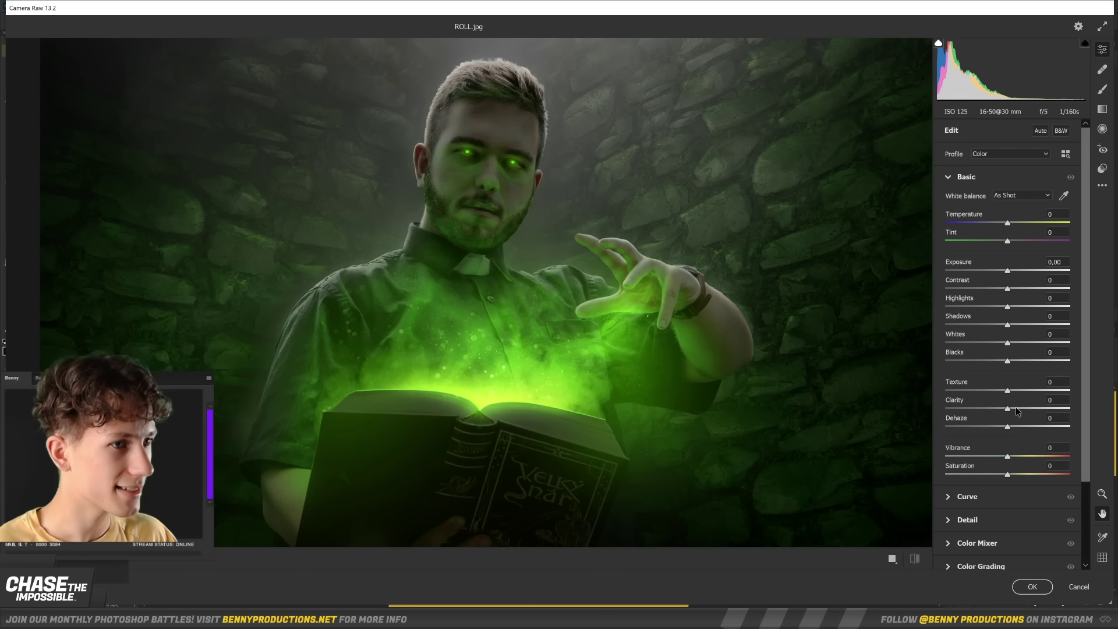
- Raise the Clarity of the whole image in the Camera Raw Filter
left_click_drag(1007, 408, 1032, 409)
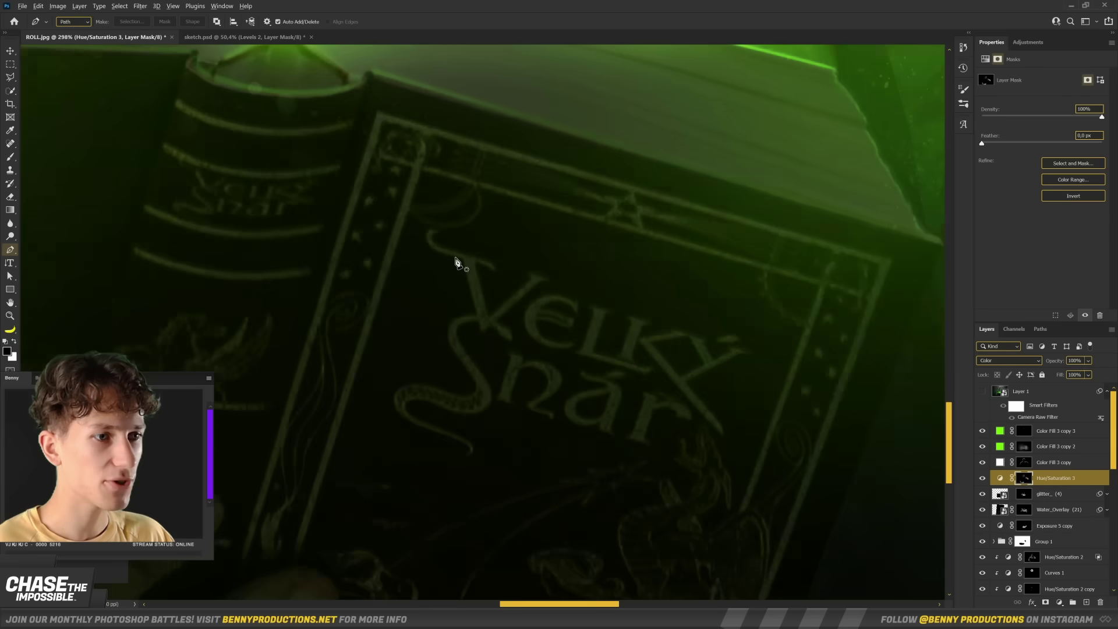
scroll(456, 262, "up", 5)
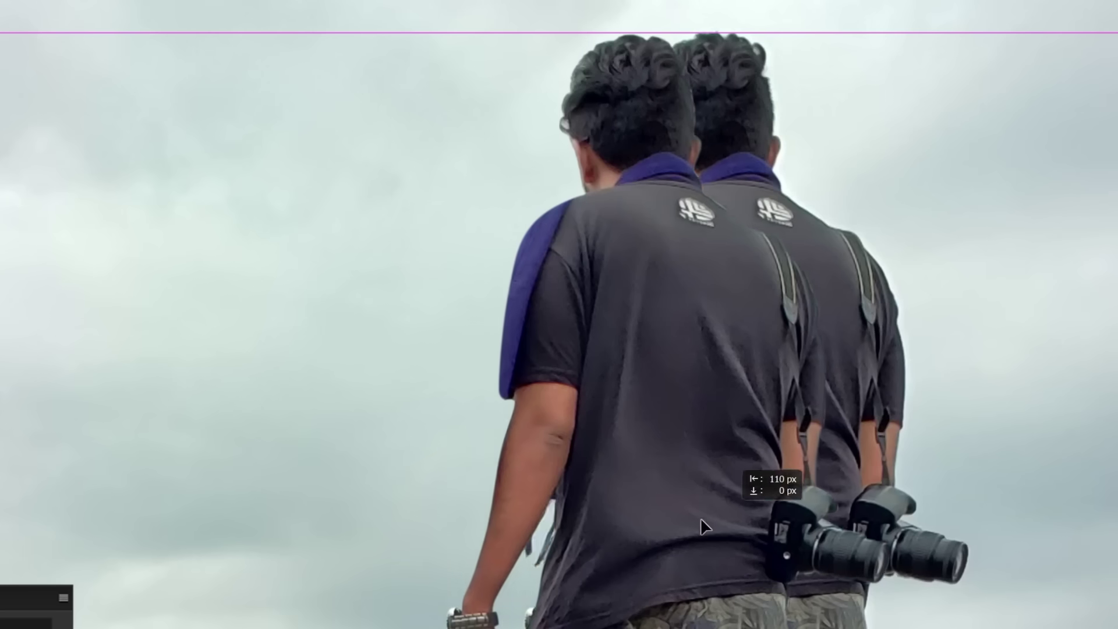
- Try the enlarged sunset-V45PXAA sky behind the isolated man, aligning its horizon with the sea
left_click_drag(704, 526, 402, 578)
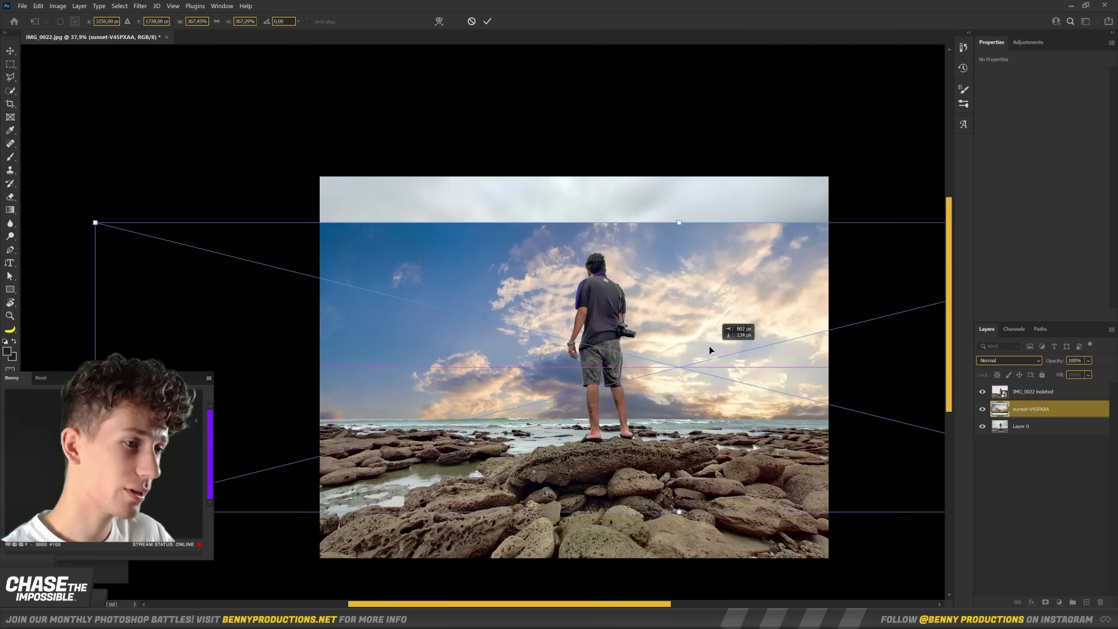
left_click_drag(709, 347, 558, 314)
scroll(424, 325, "down", 2)
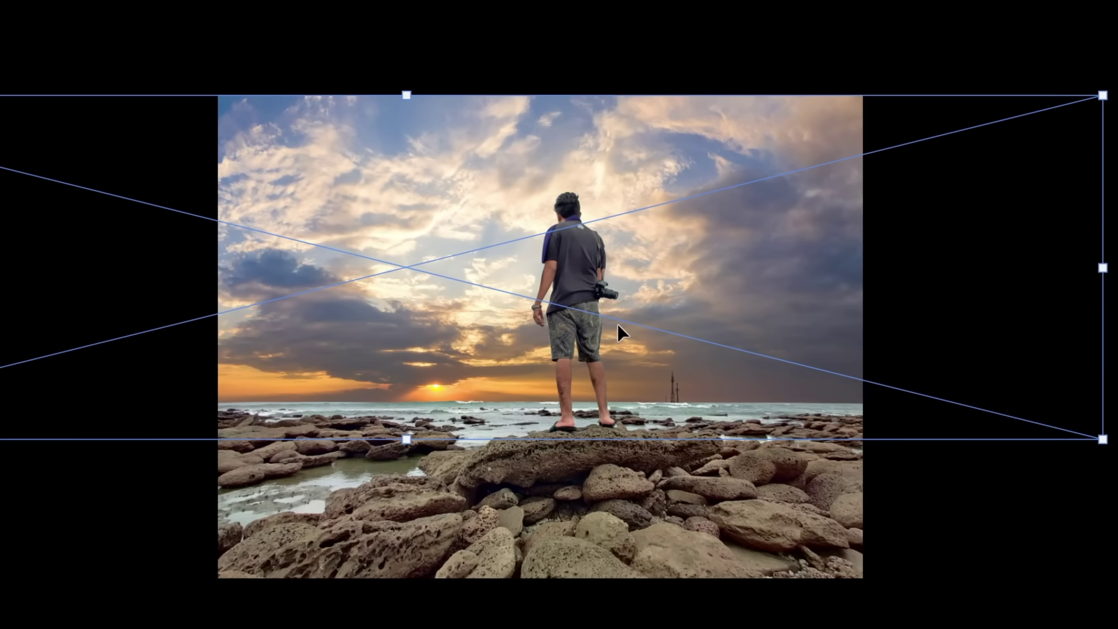
key("Return")
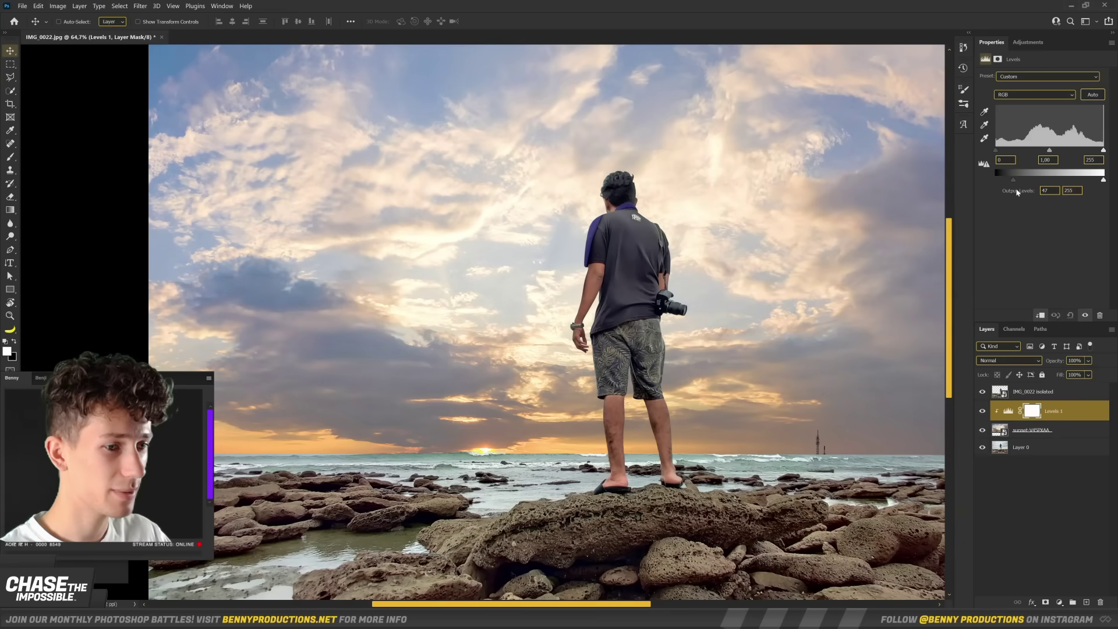
- Shift the sunset-V45PXAA sky layer sideways behind the man
left_click(1031, 430)
scroll(672, 346, "down", 2)
left_click_drag(769, 349, 616, 363)
scroll(497, 383, "down", 3)
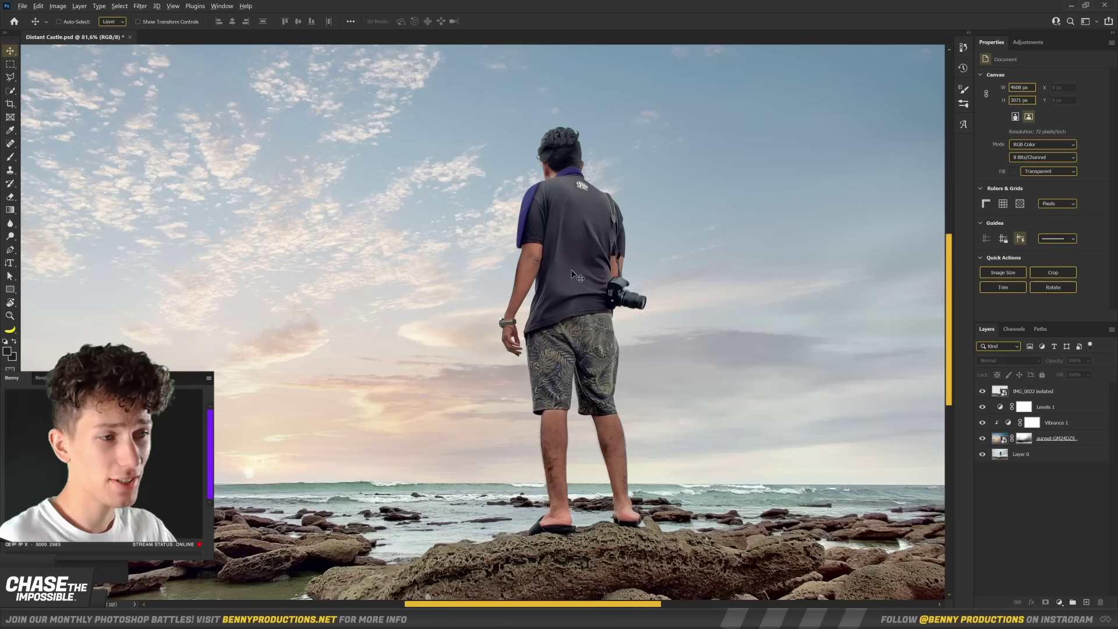
- Move the Armored Knights (9) layer off the man so the knight stands beside him over the rocks
scroll(561, 182, "up", 5)
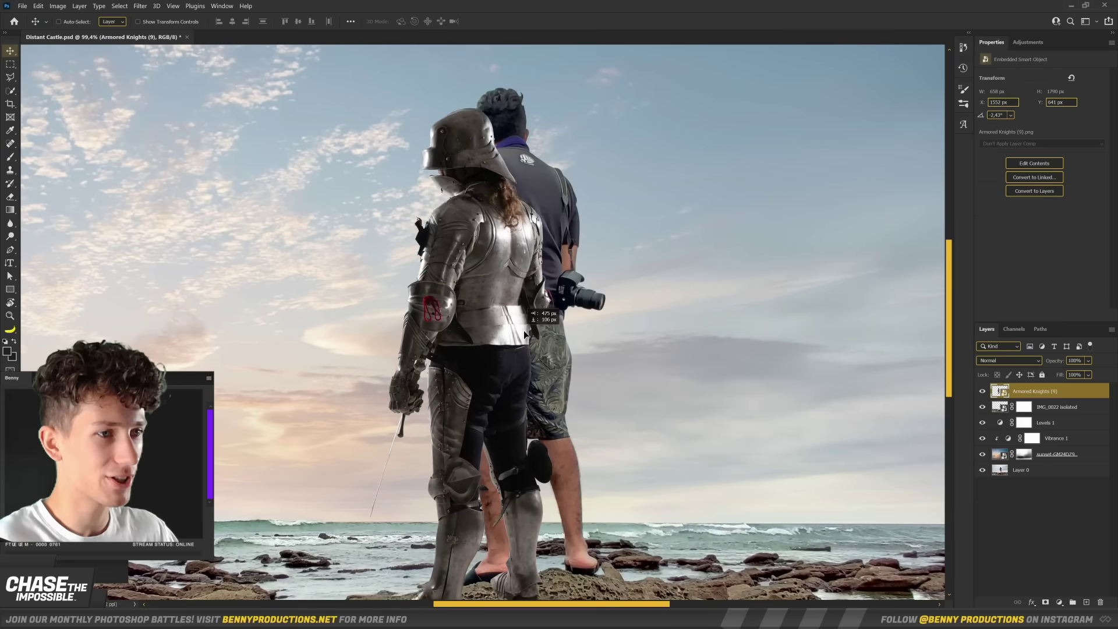
left_click_drag(523, 330, 555, 311)
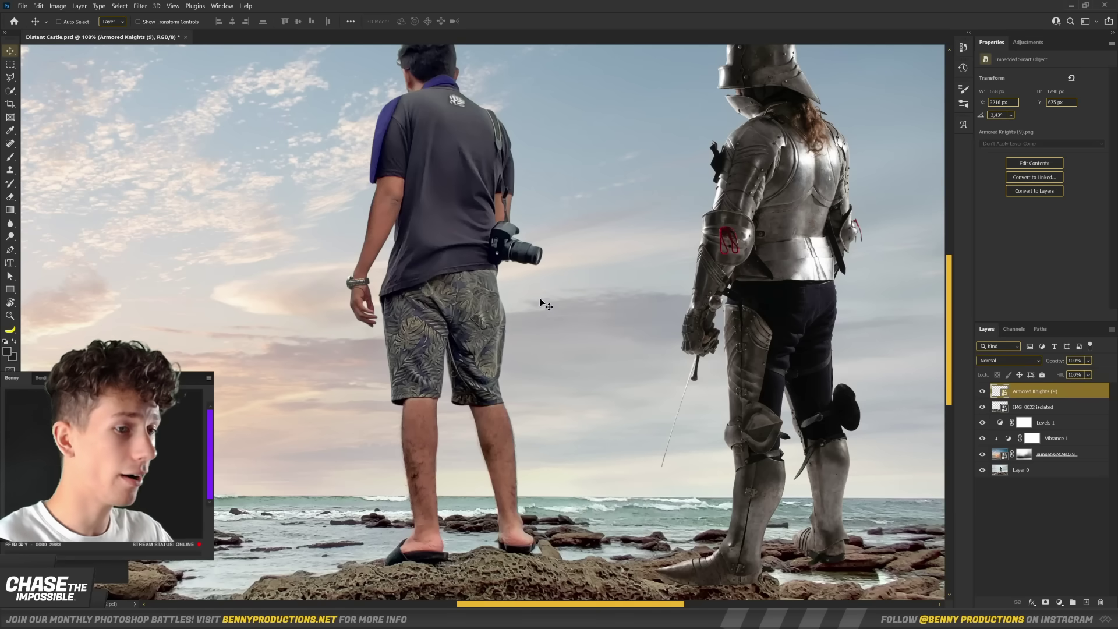
scroll(696, 343, "down", 2)
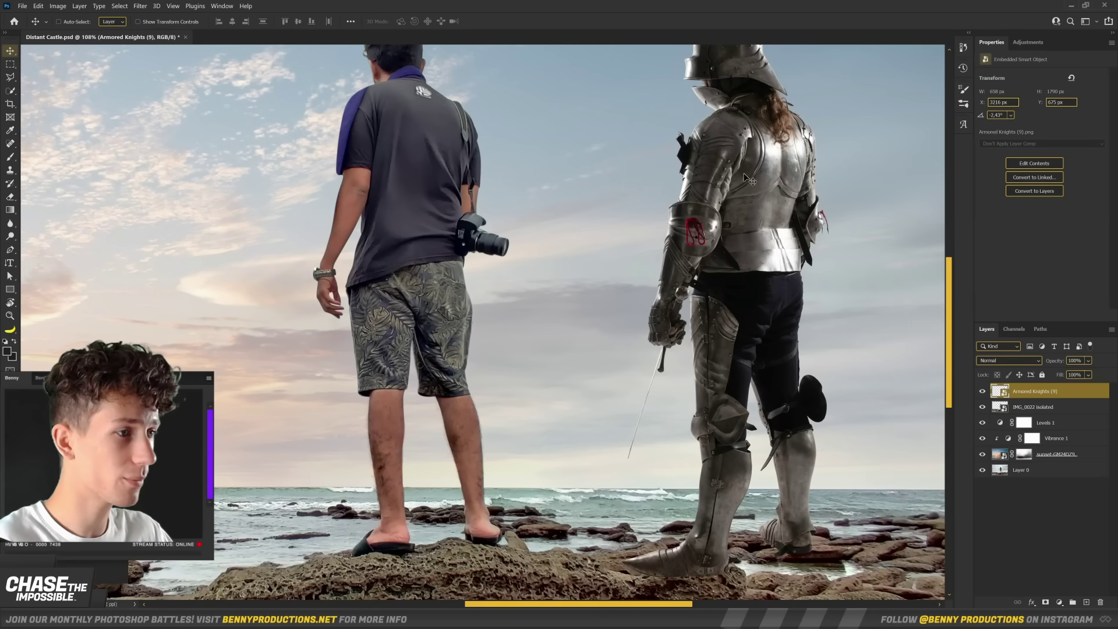
left_click_drag(760, 195, 793, 256)
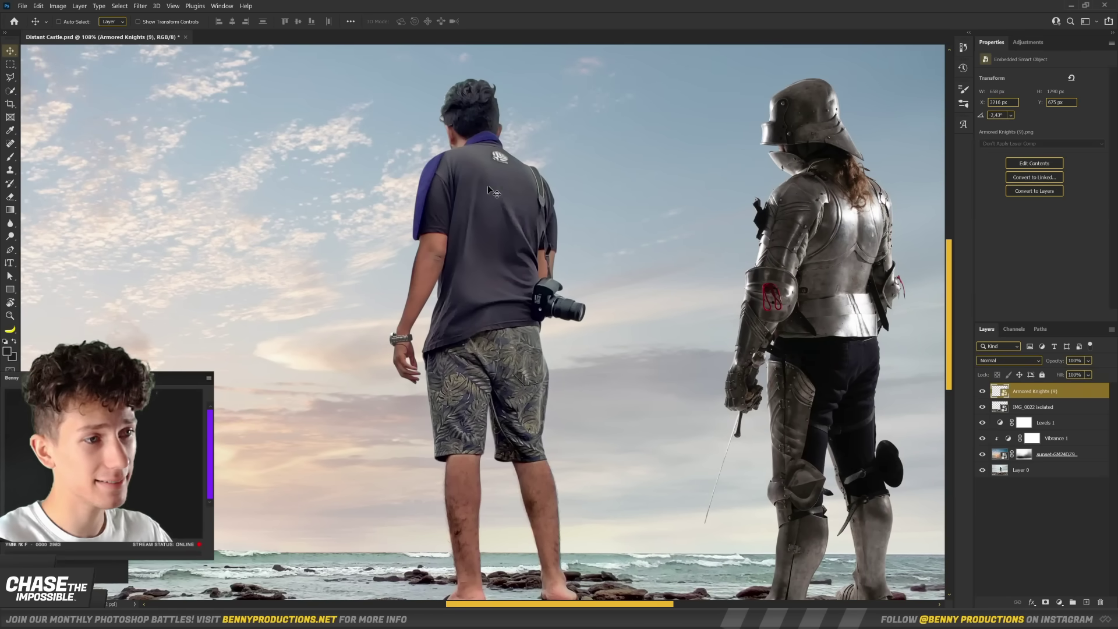
- Cut out the knight's left thigh armor with the Pen tool and copy it onto a new layer
key("p")
scroll(525, 206, "up", 2)
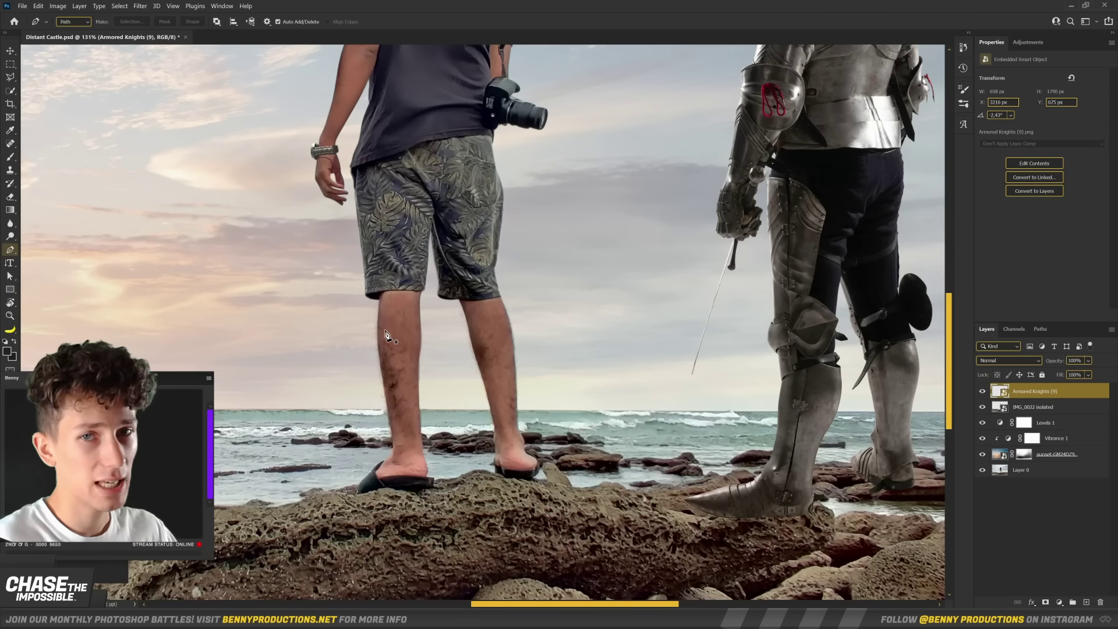
scroll(385, 333, "down", 3)
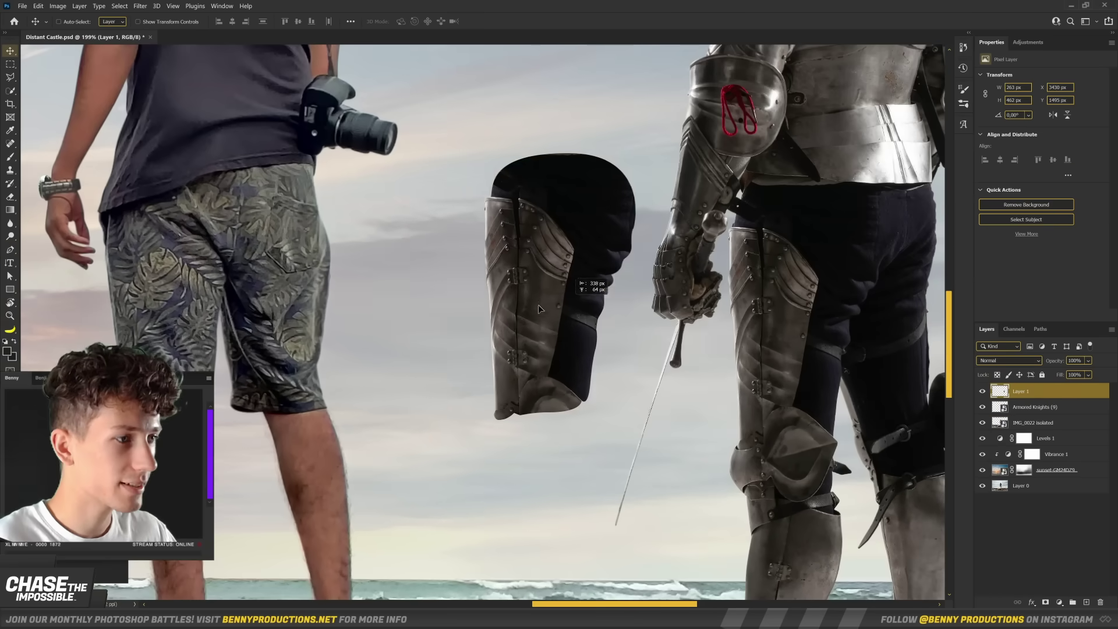
- Fit the cut-out thigh armor over the man's left shorts leg, rotated about 4° counterclockwise and scaled to about 95%
scroll(538, 305, "up", 3)
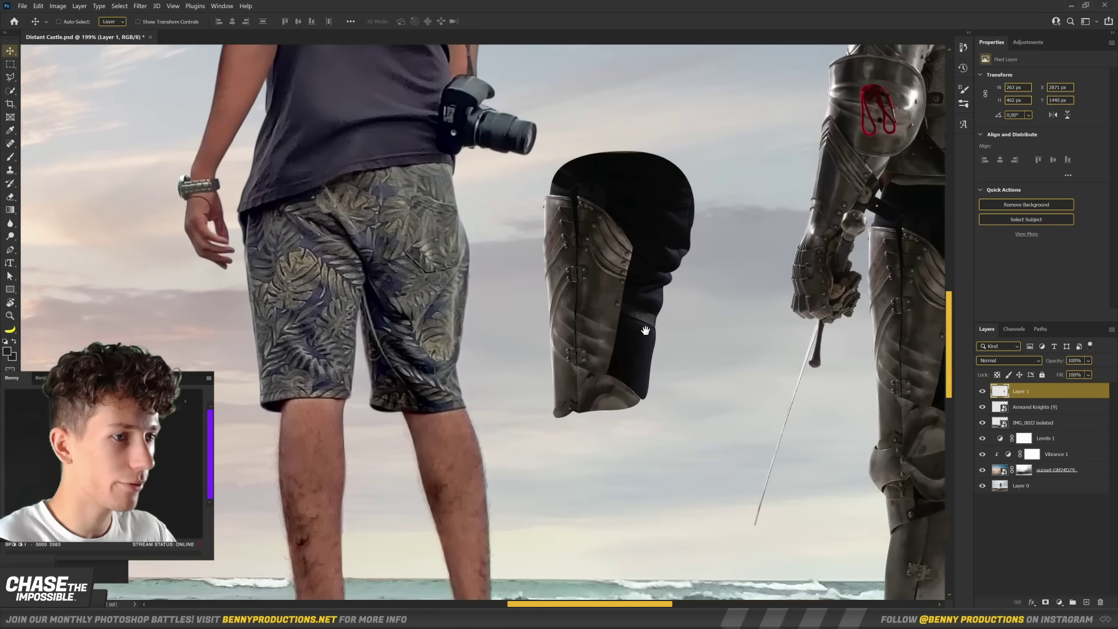
left_click_drag(646, 330, 438, 372)
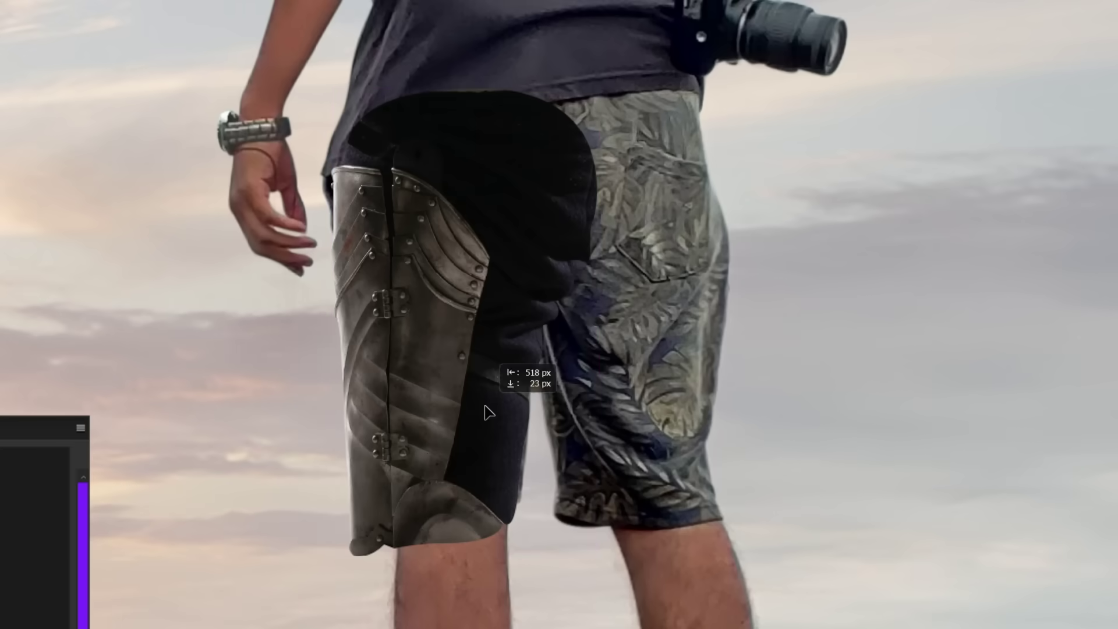
key("ctrl+t")
left_click_drag(577, 93, 567, 96)
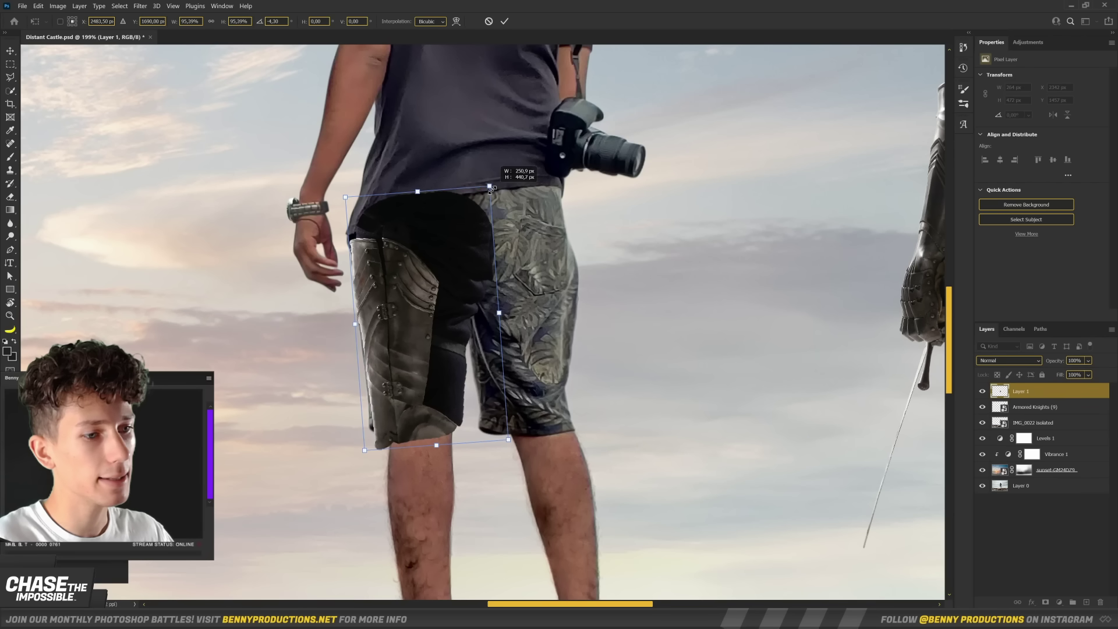
left_click_drag(489, 189, 487, 192)
key("Return")
scroll(421, 246, "up", 2)
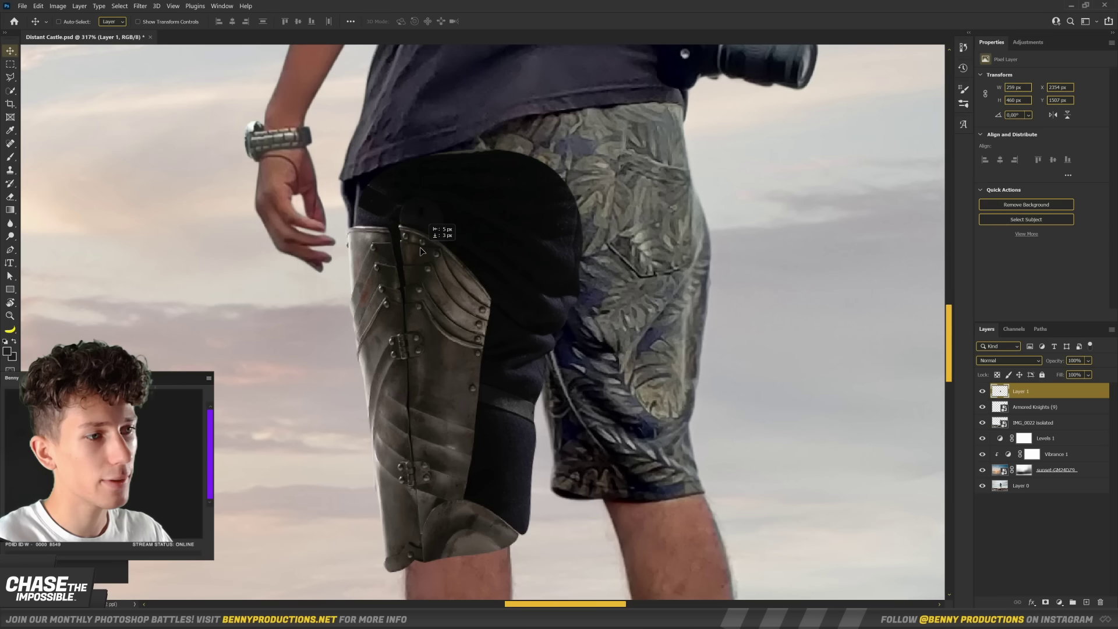
scroll(469, 243, "down", 3)
scroll(469, 243, "down", 5)
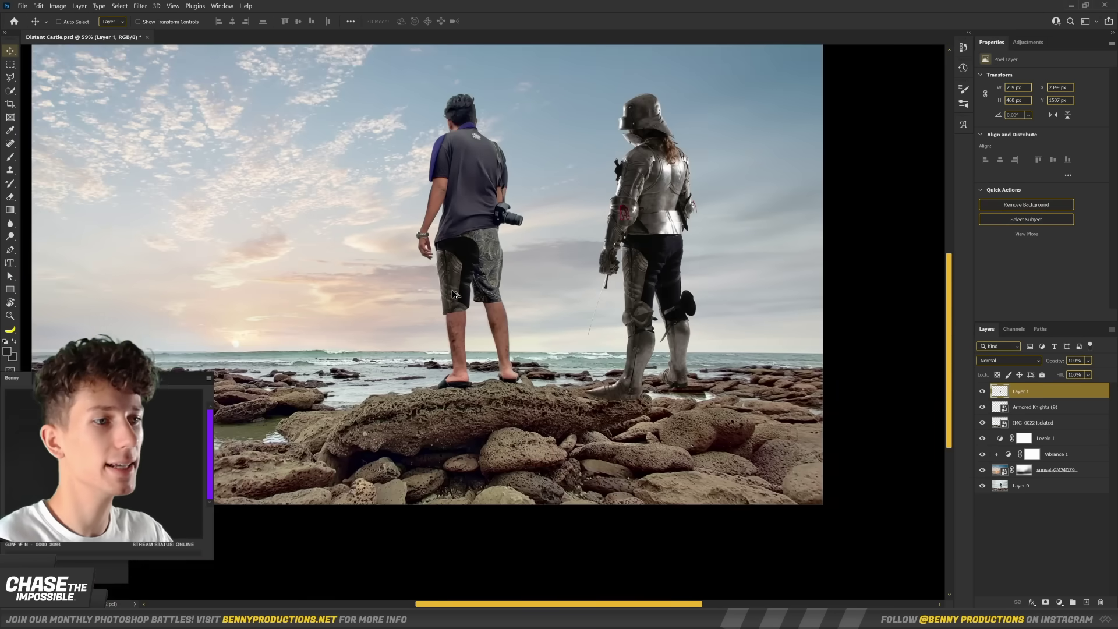
- Cut out the second knight's lower-leg armor with the Pen tool and fit shin pieces over both of the man's calves
scroll(522, 328, "up", 4)
left_click(523, 328, "ctrl")
key("l")
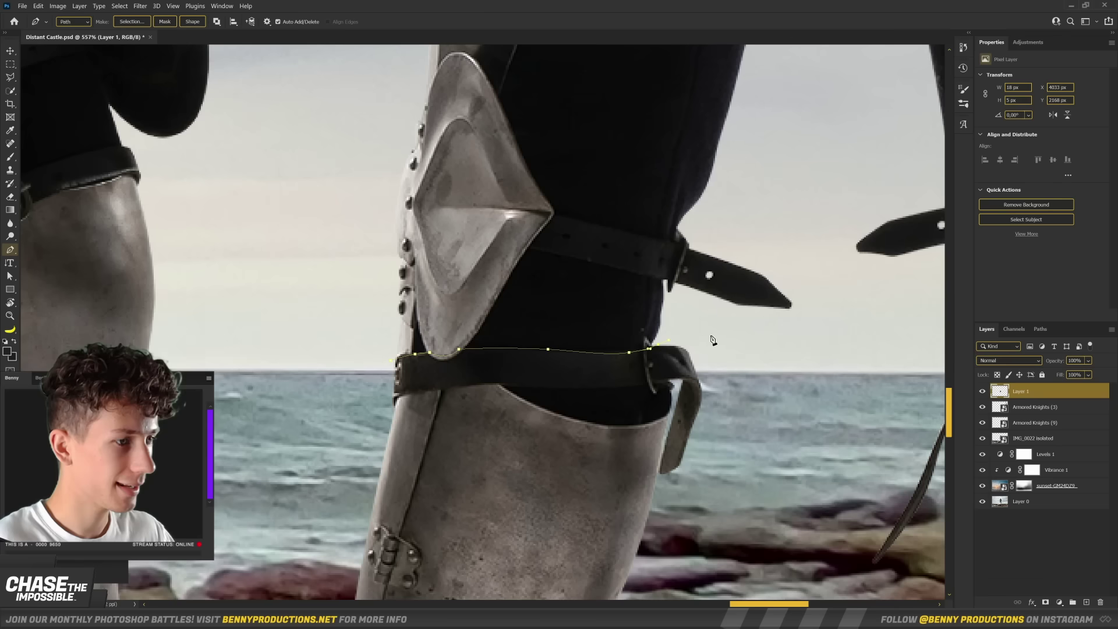
scroll(711, 338, "down", 4)
scroll(530, 498, "down", 3)
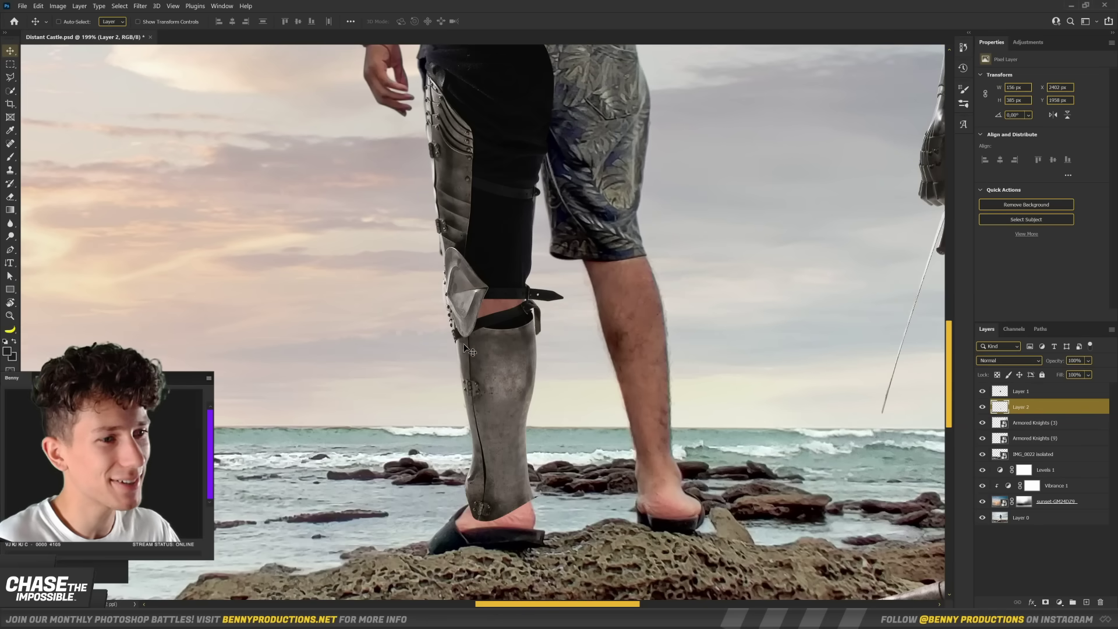
scroll(457, 353, "down", 2)
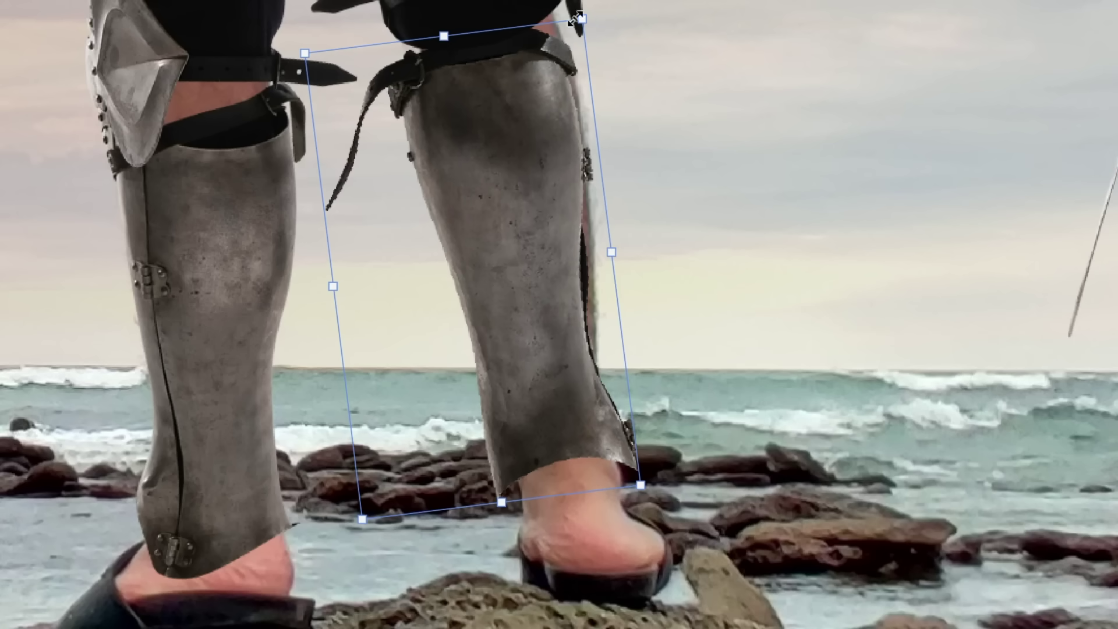
left_click_drag(476, 129, 495, 153)
left_click_drag(664, 512, 649, 535)
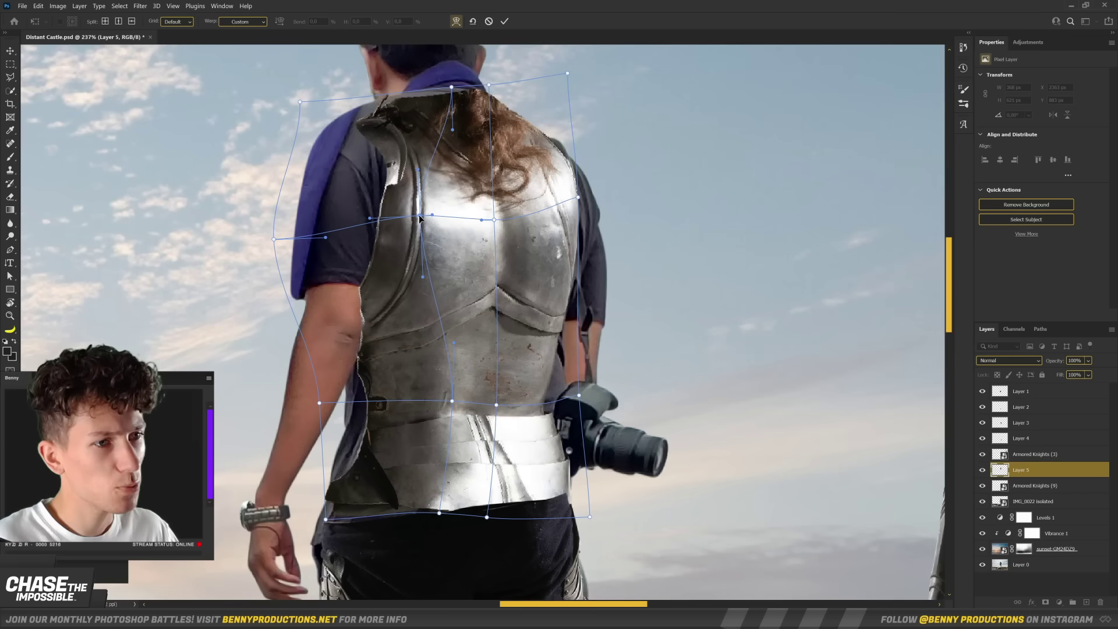
- Warp the back plate on Layer 5 to follow the man's shoulders and collar
left_click_drag(451, 86, 453, 88)
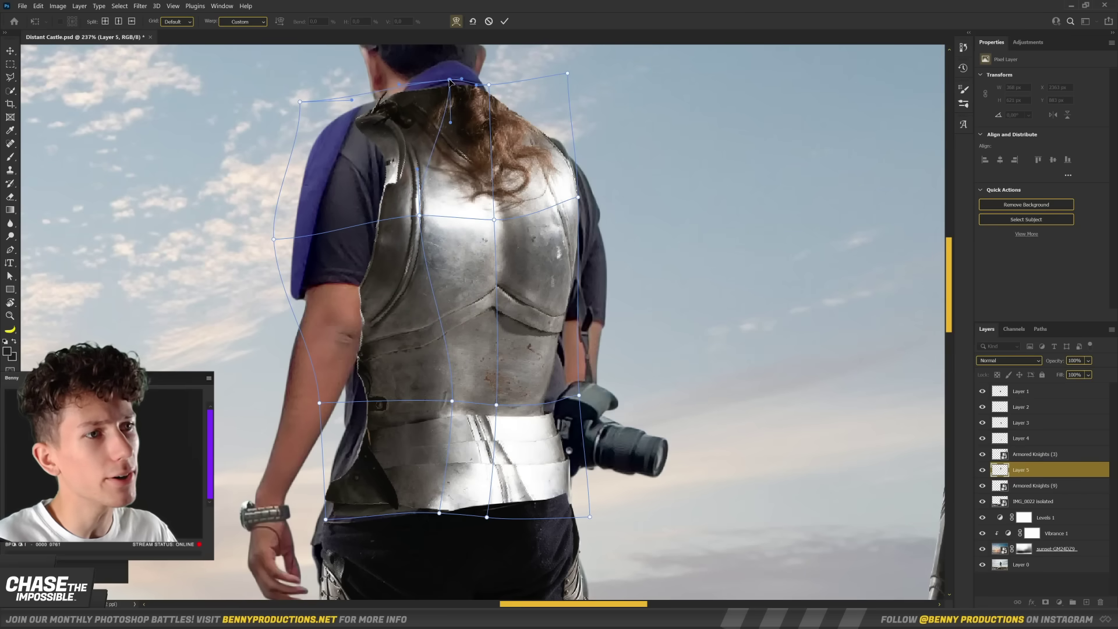
key("ctrl+plus")
left_click_drag(537, 242, 540, 245)
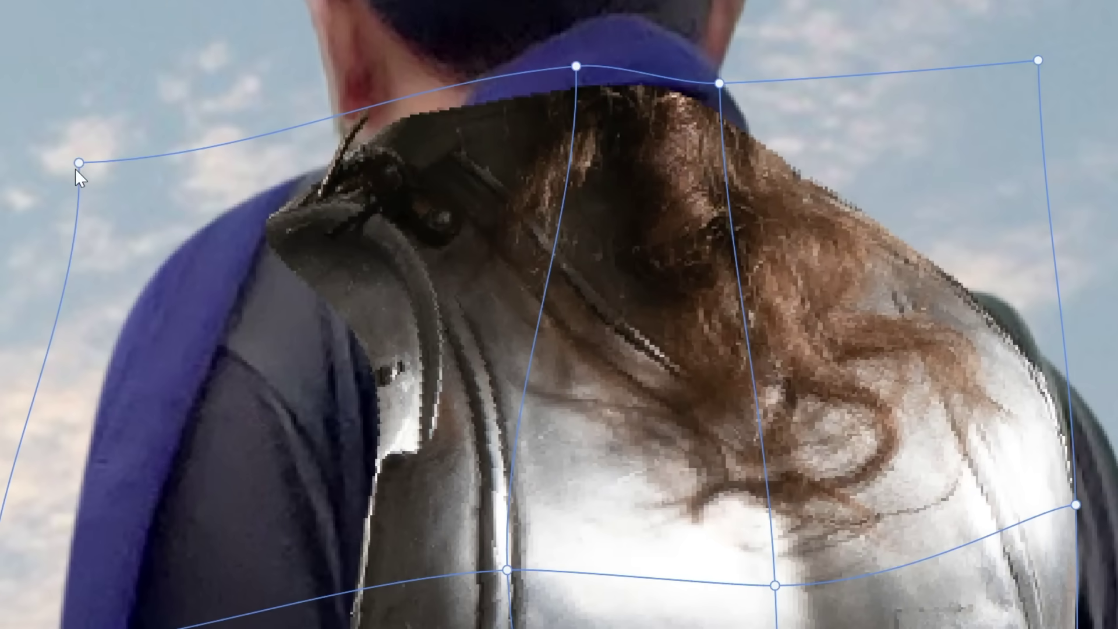
left_click_drag(76, 168, 123, 57)
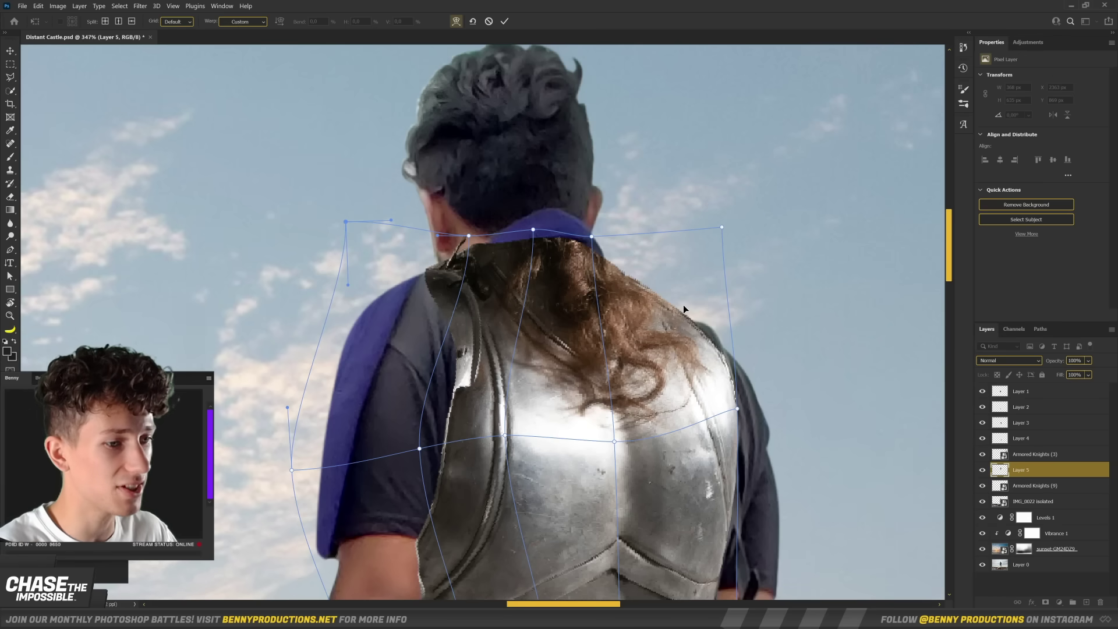
scroll(536, 357, "down", 4)
- Move the knight's shoulder and upper-arm armor onto the man's left arm and transform it to fit
left_click_drag(421, 328, 430, 329)
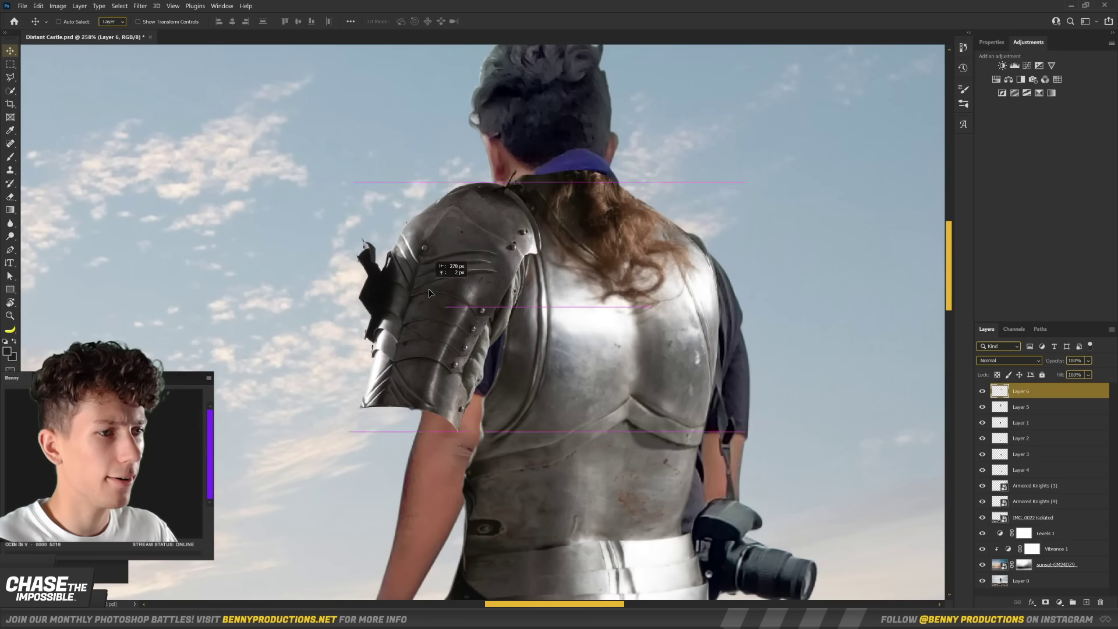
key("ctrl+t")
left_click_drag(537, 194, 533, 192)
scroll(460, 292, "up", 3)
key("Return")
scroll(460, 293, "down", 3)
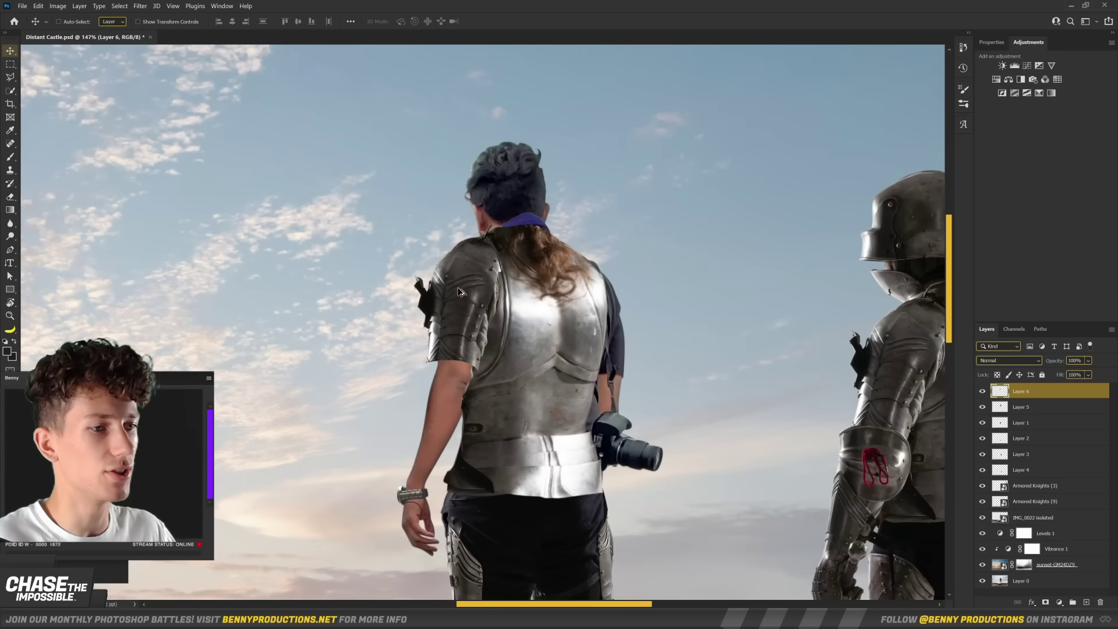
- Paste the knight's elbow and forearm armor and warp it to fit the man's left forearm
scroll(443, 302, "up", 2)
key("ctrl+v")
left_click_drag(442, 302, 478, 315)
scroll(478, 314, "down", 3)
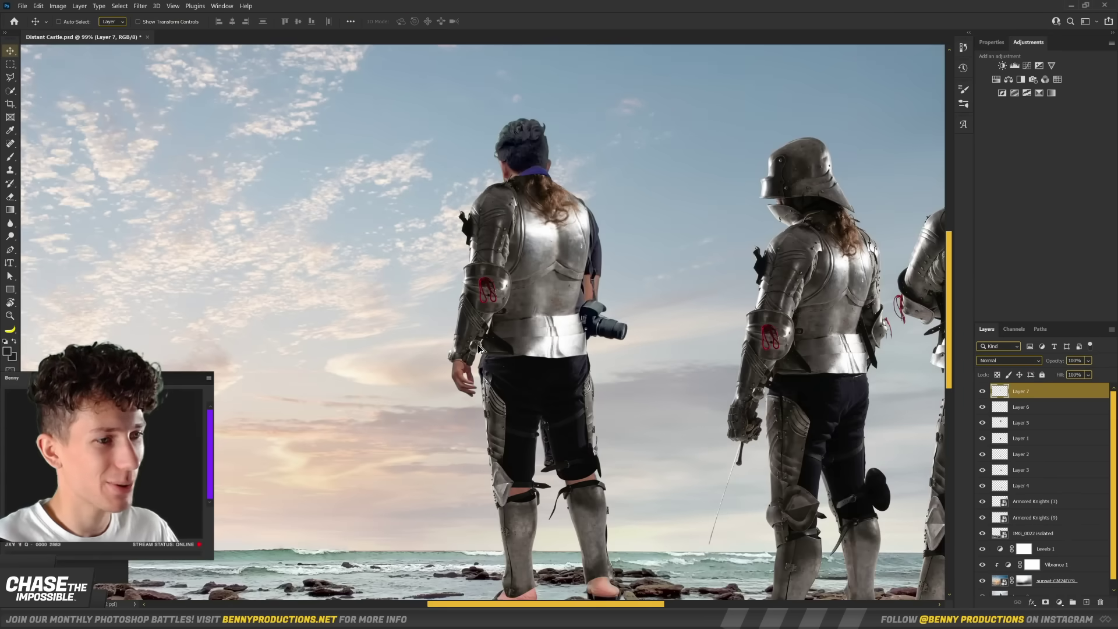
scroll(477, 315, "up", 4)
key("ctrl+t")
left_click_drag(564, 267, 554, 268)
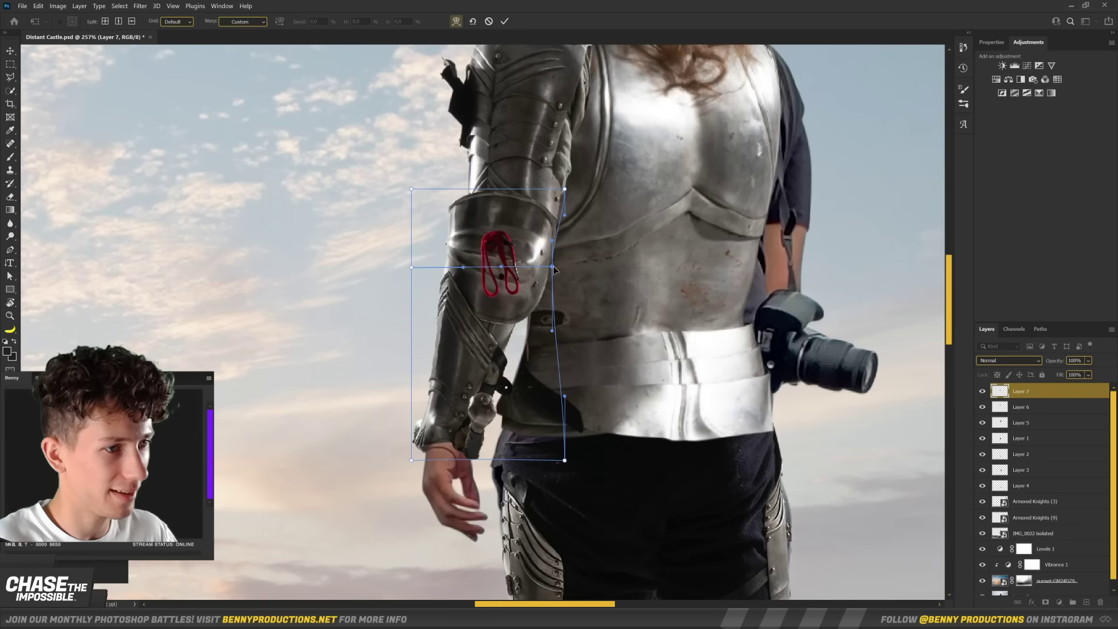
left_click_drag(417, 193, 423, 193)
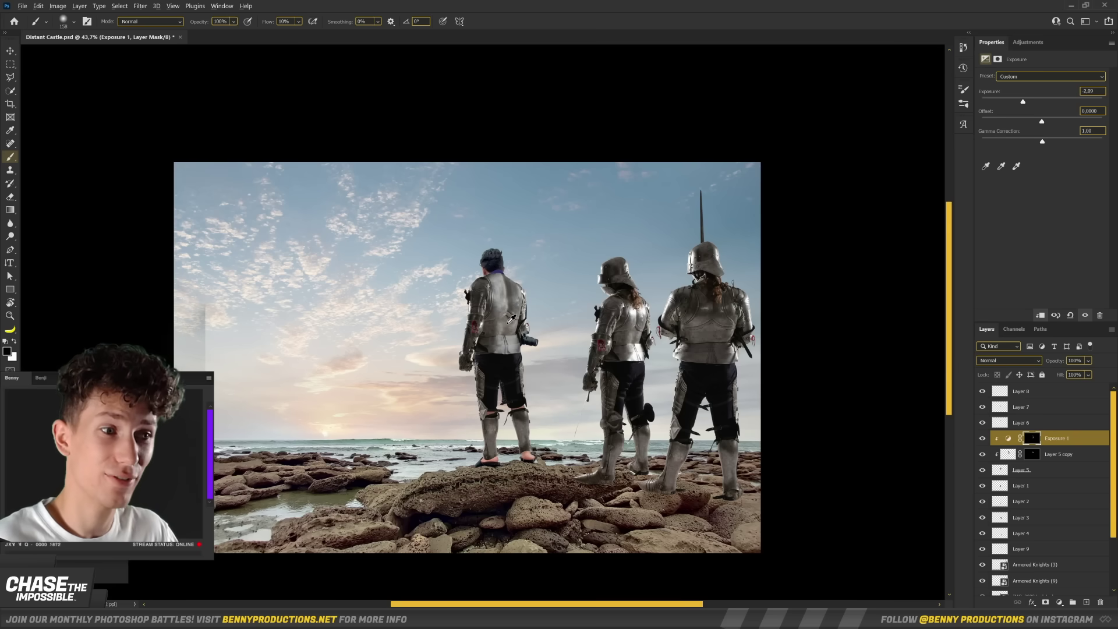
- Resize the brush and paint shading along the left shoulder and back plate on the Exposure 4 mask
scroll(510, 318, "up", 5)
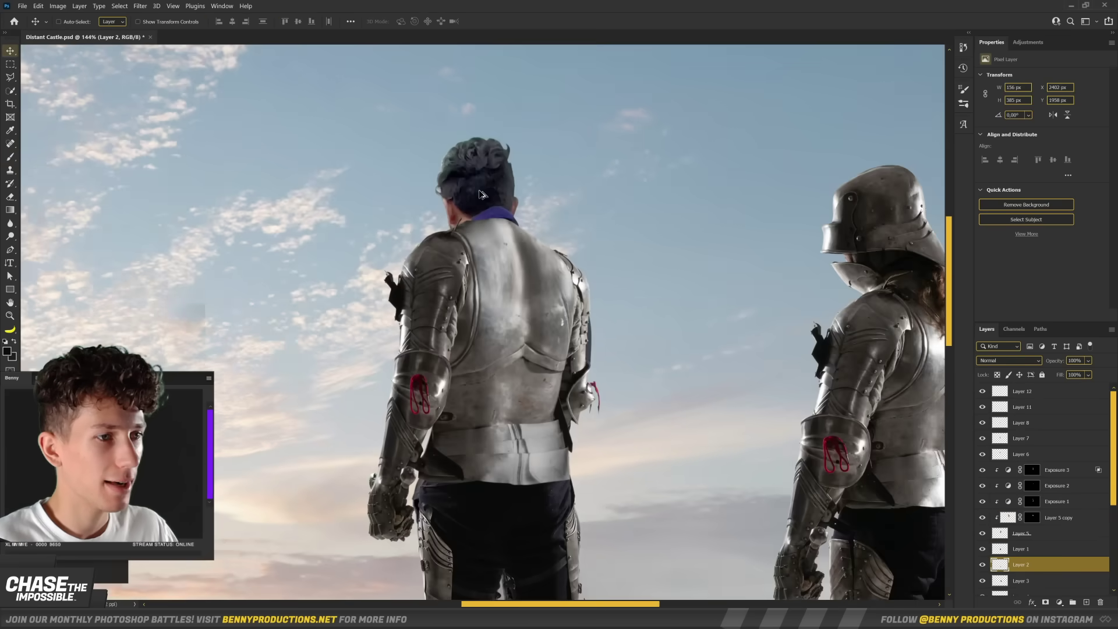
scroll(522, 258, "up", 3)
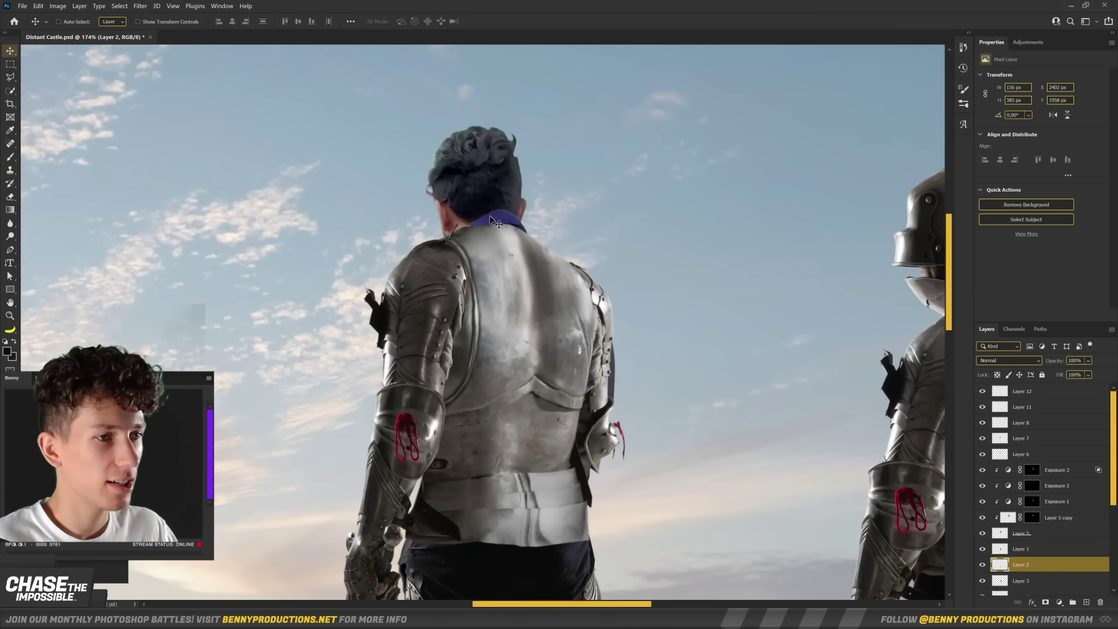
scroll(521, 258, "down", 3)
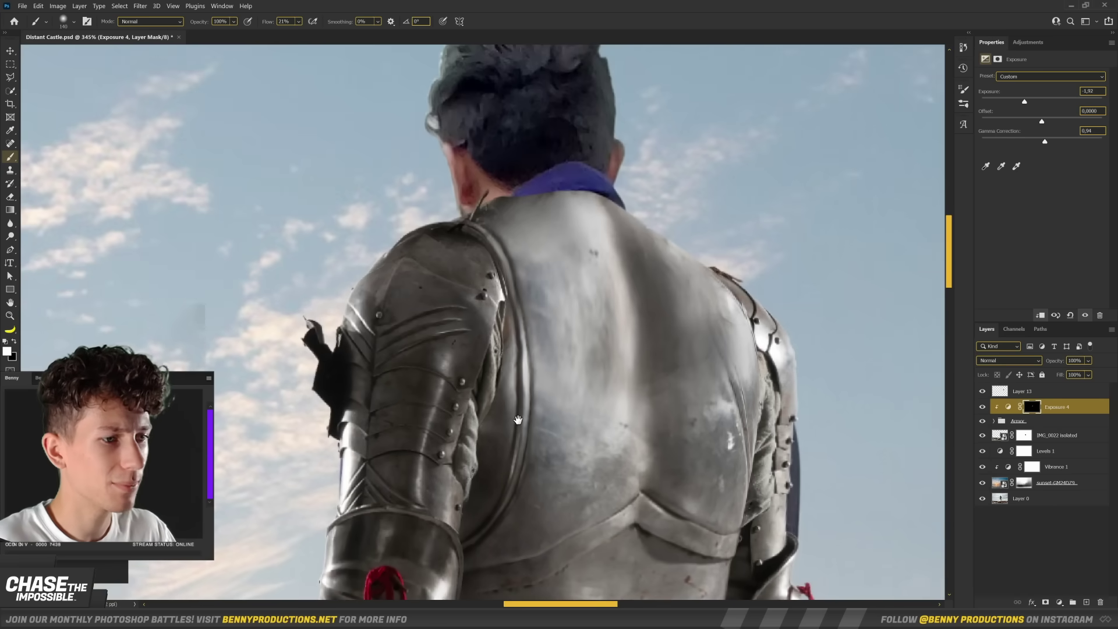
right_click(513, 392, "alt")
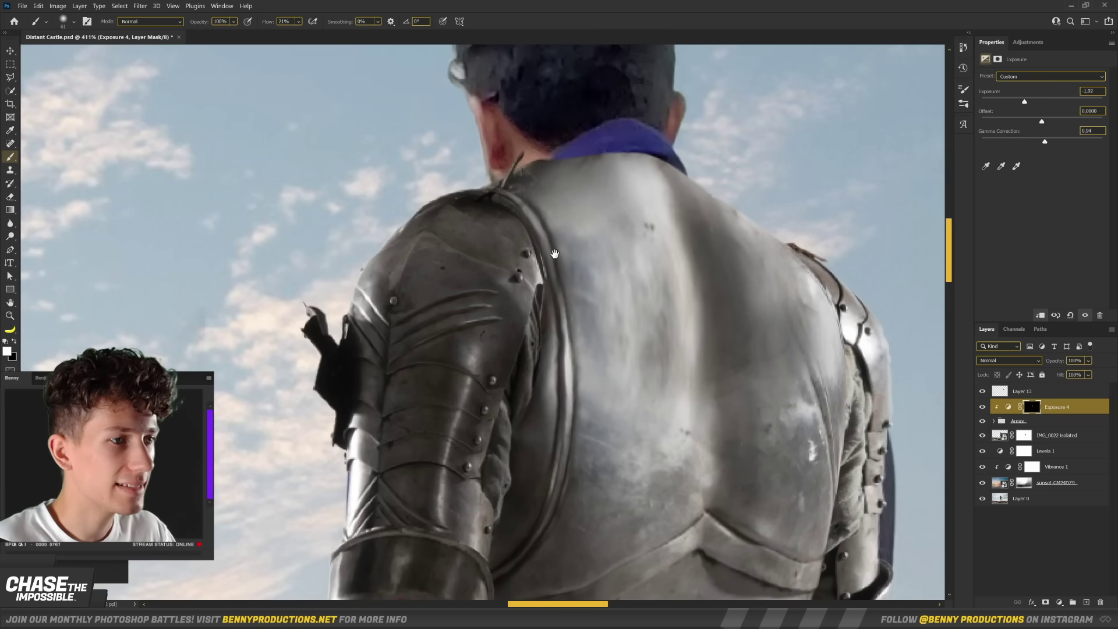
right_click(569, 260, "alt")
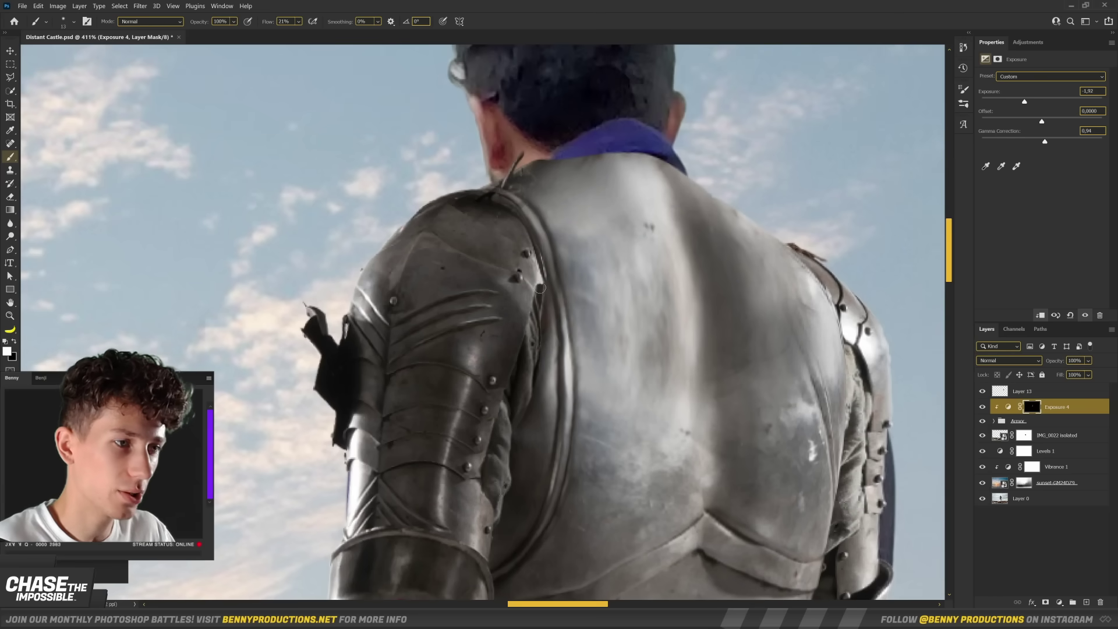
scroll(541, 288, "down", 6)
left_click_drag(541, 452, 732, 250)
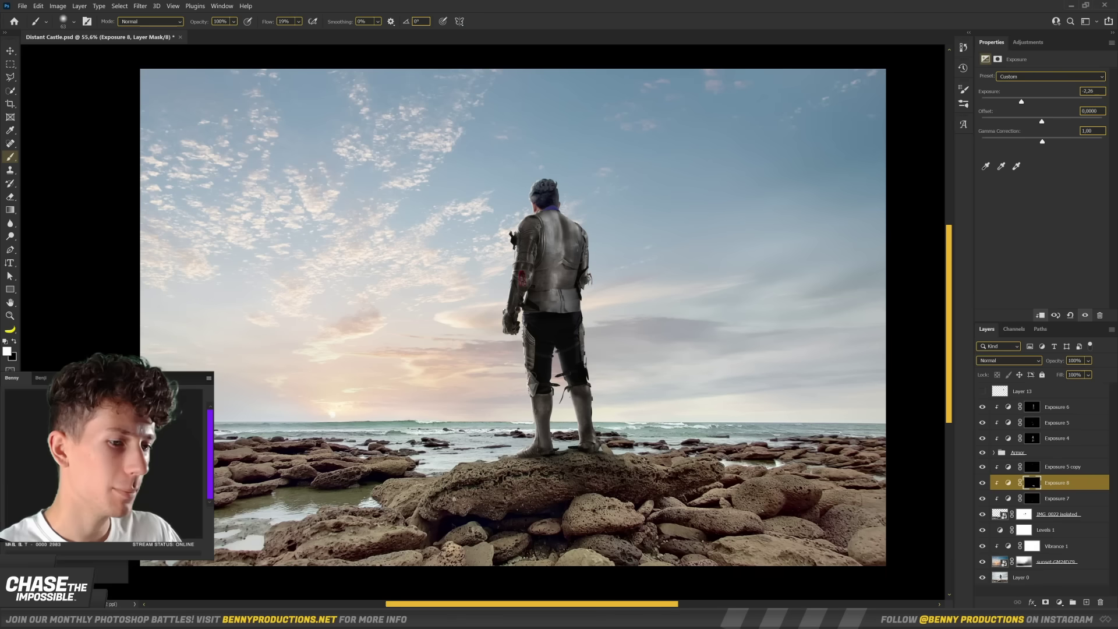
- Paint on the Exposure 8 mask to darken the rocks beneath the armored man
scroll(758, 512, "up", 3)
left_click_drag(609, 514, 622, 437)
scroll(621, 437, "up", 2)
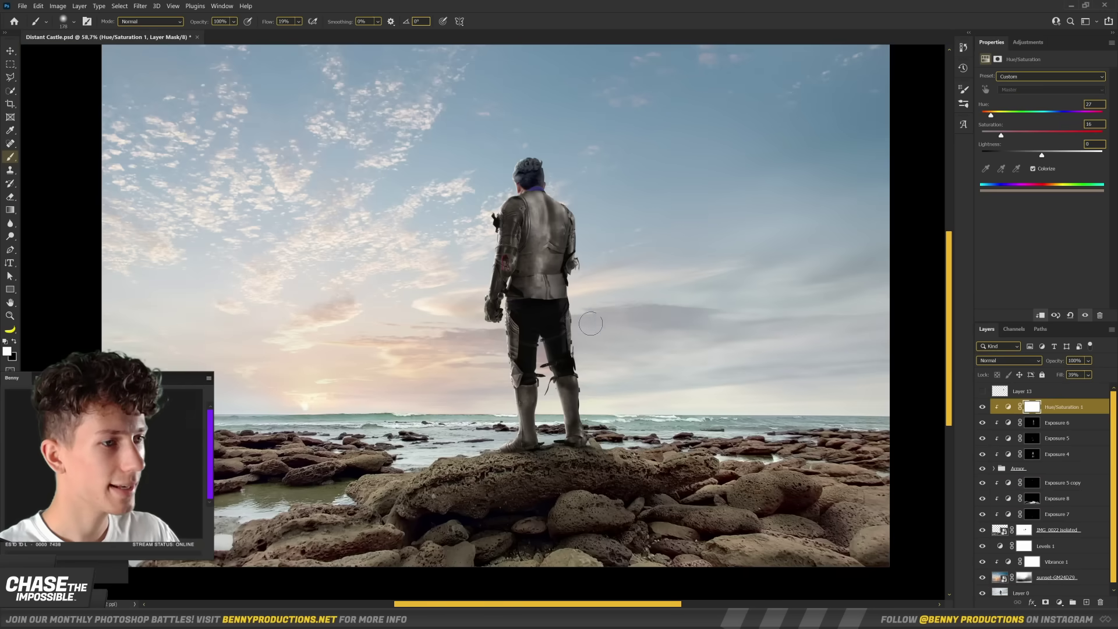
scroll(737, 345, "down", 3)
scroll(737, 345, "up", 3)
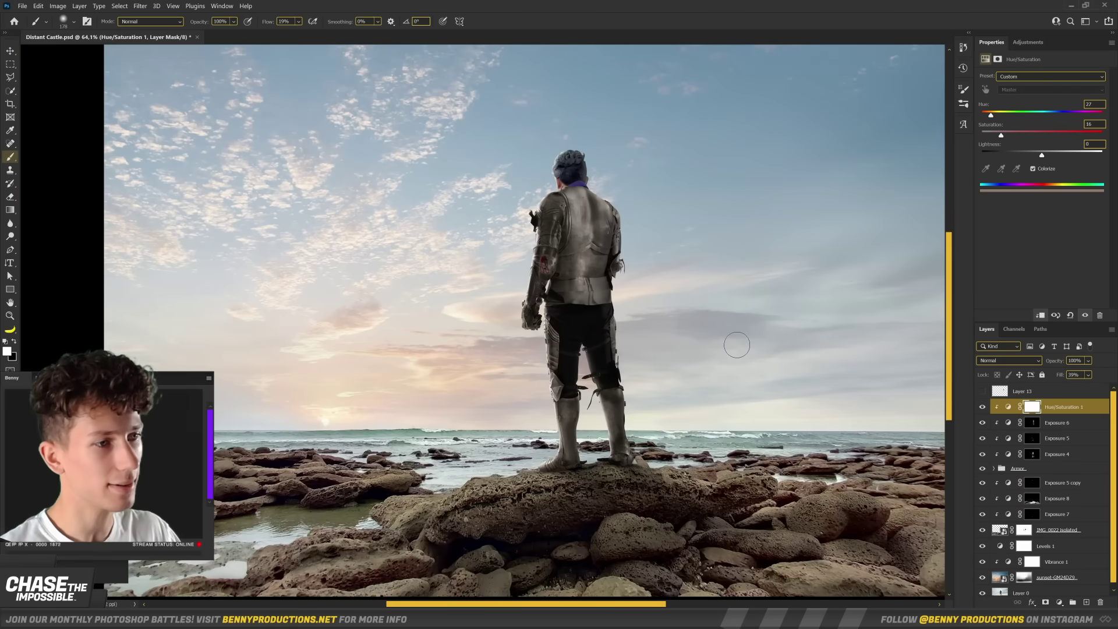
- Place the Sword Upright.F03.2k layer in the man's left gauntlet and enlarge it
scroll(562, 230, "up", 4)
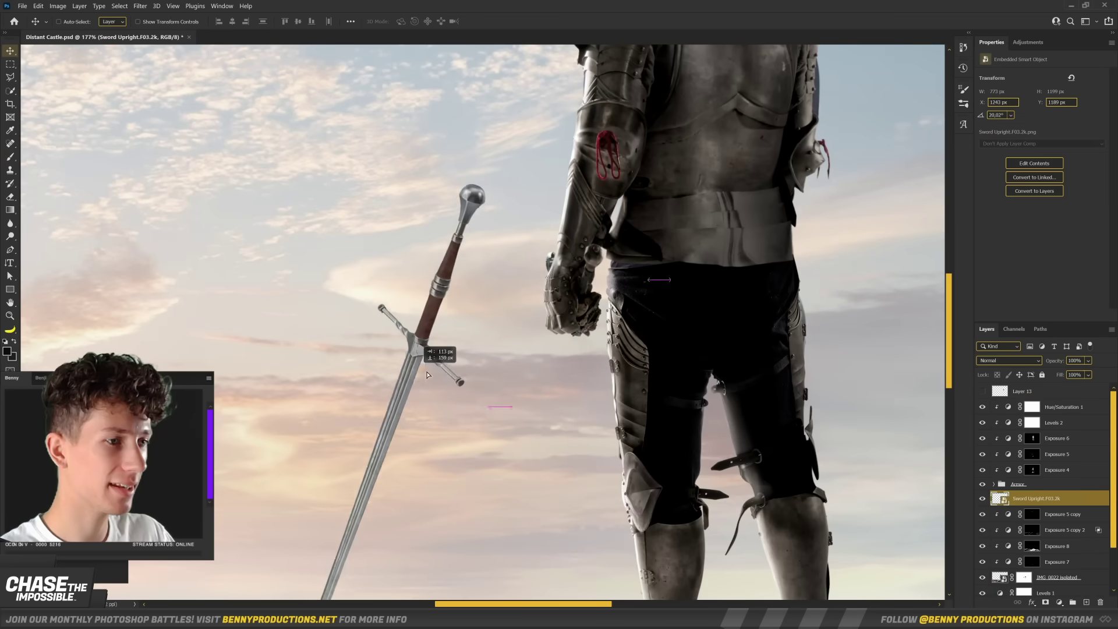
left_click_drag(405, 370, 548, 368)
scroll(548, 368, "down", 5)
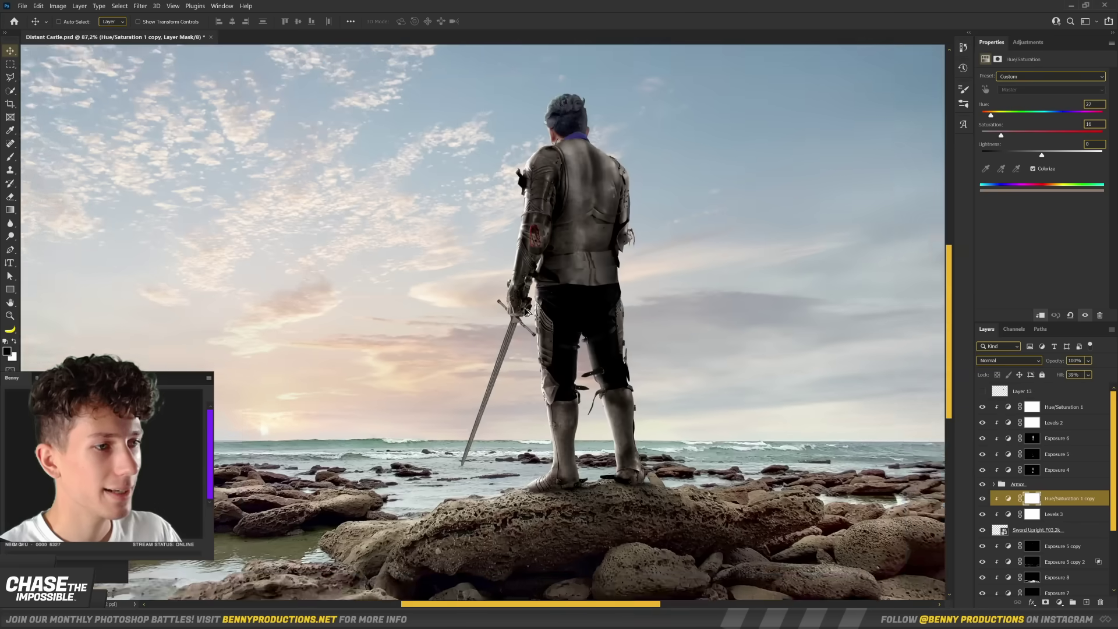
key("ctrl+minus")
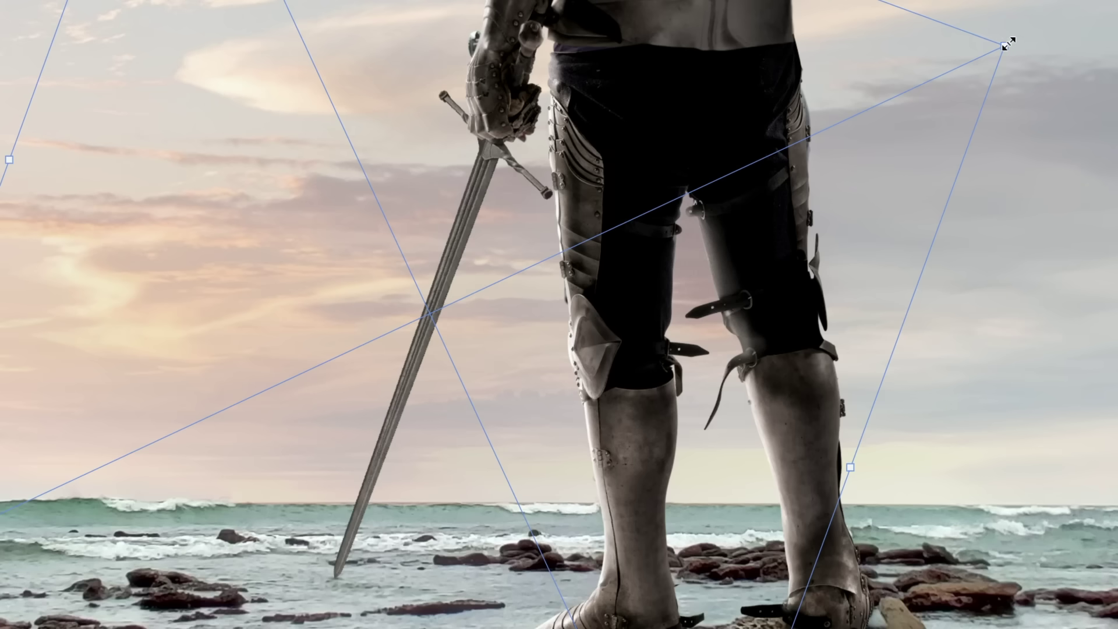
left_click_drag(1007, 43, 1048, 8)
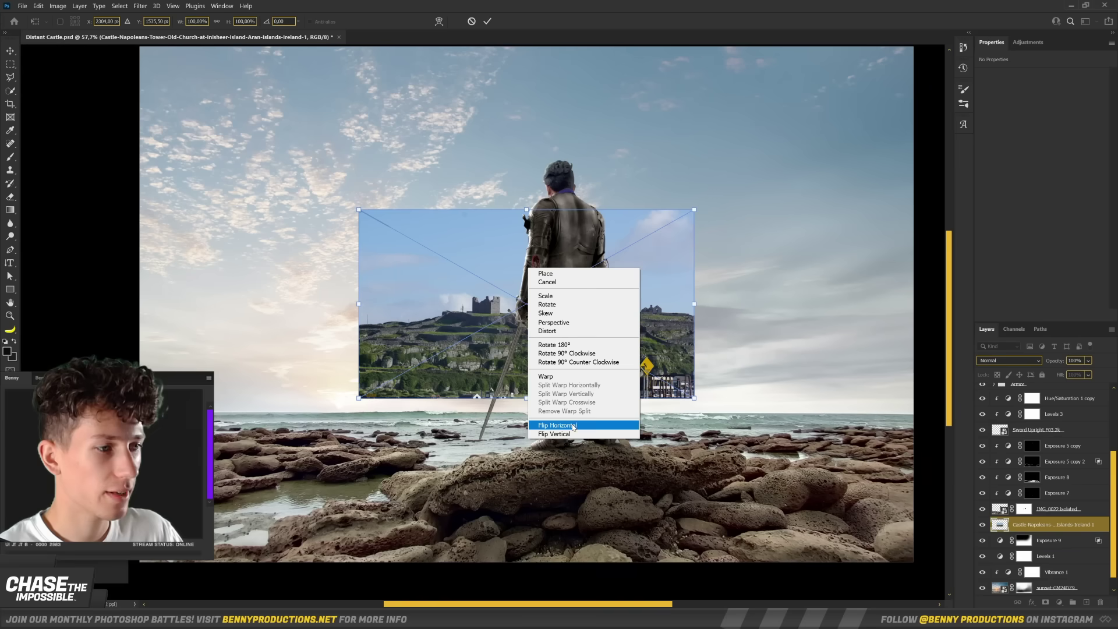
- Flip the castle island photo horizontally and move it to the left side of the sea horizon
left_click(582, 425)
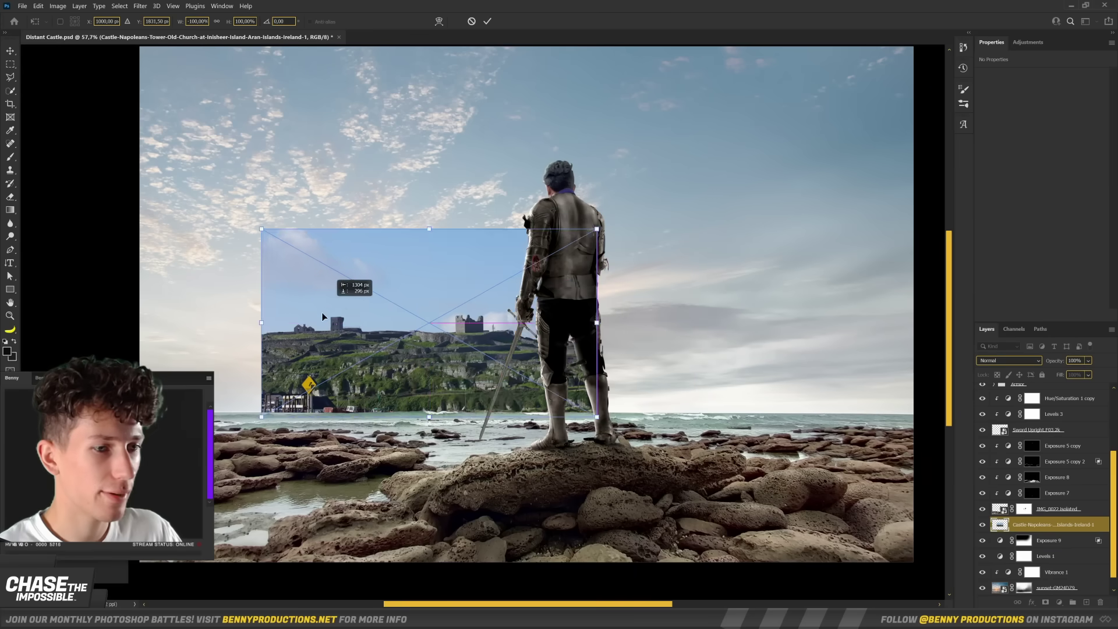
left_click_drag(322, 316, 312, 322)
key("Return")
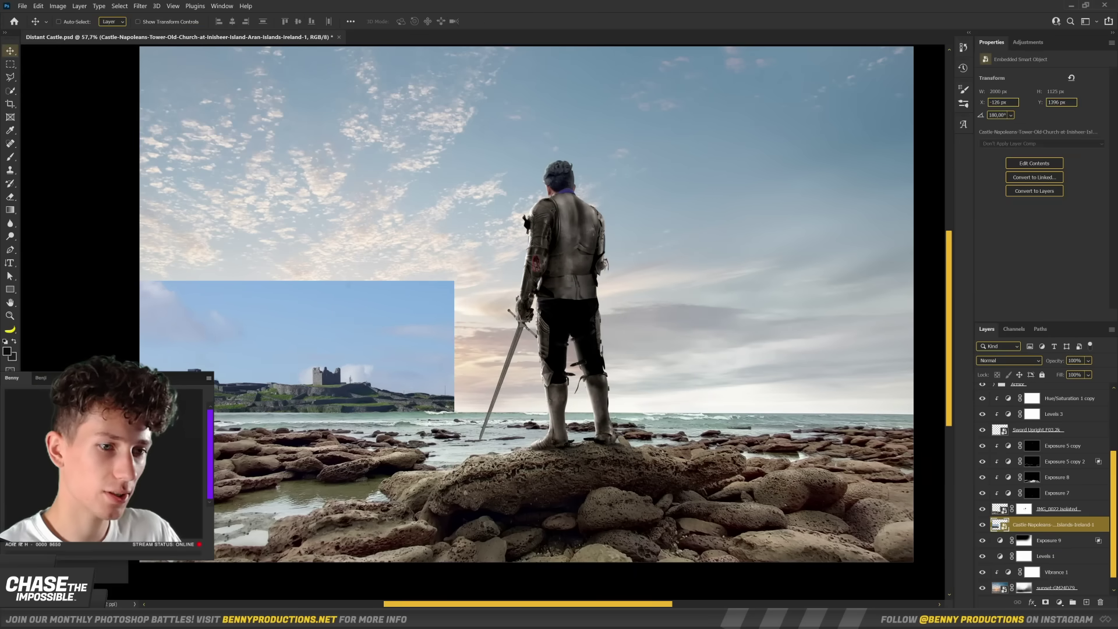
- Scale the castle island photo down to about 1542 × 867 px at the sea horizon, left of the sword
key("ctrl+t")
left_click_drag(743, 187, 704, 211)
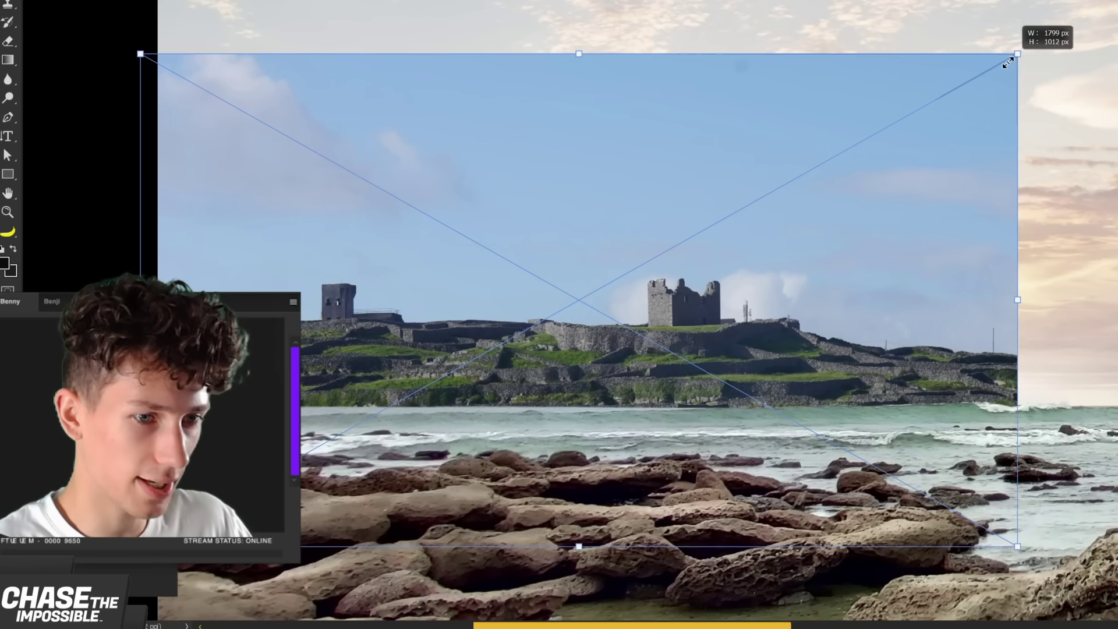
left_click_drag(1008, 63, 894, 123)
key("Return")
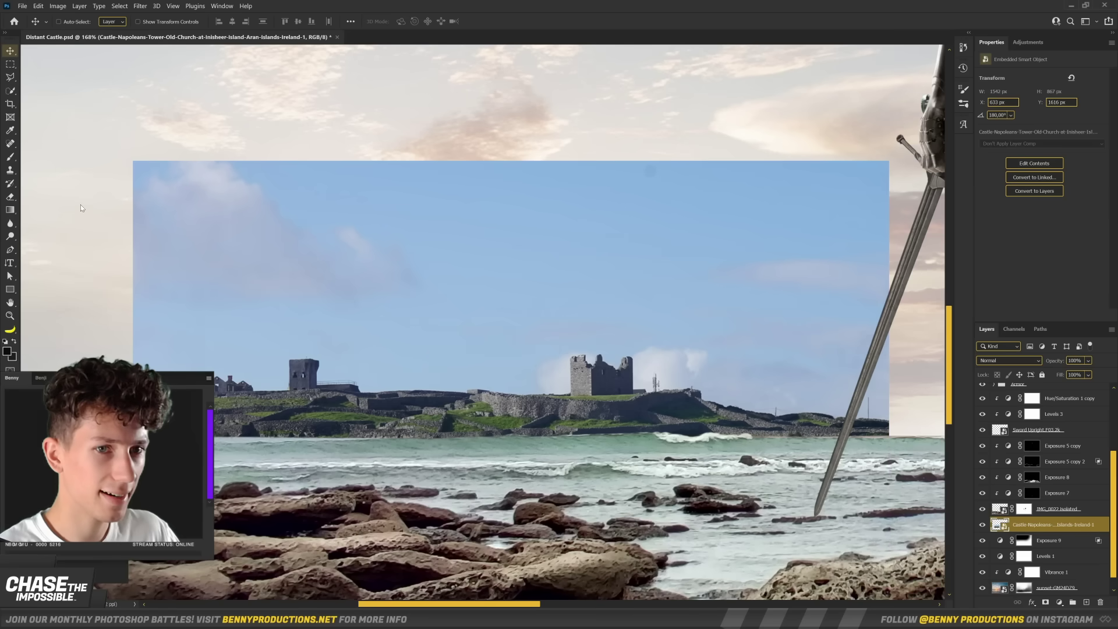
- Select the blue sky above the castle island with the Quick Selection tool
scroll(81, 208, "down", 1)
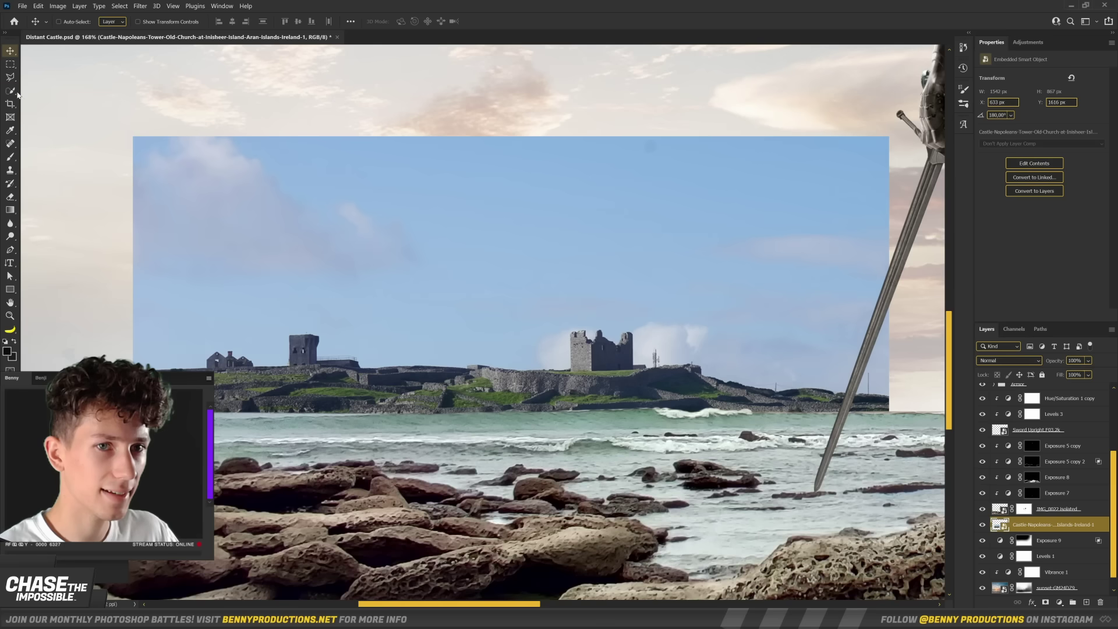
key("w")
left_click_drag(193, 215, 492, 203)
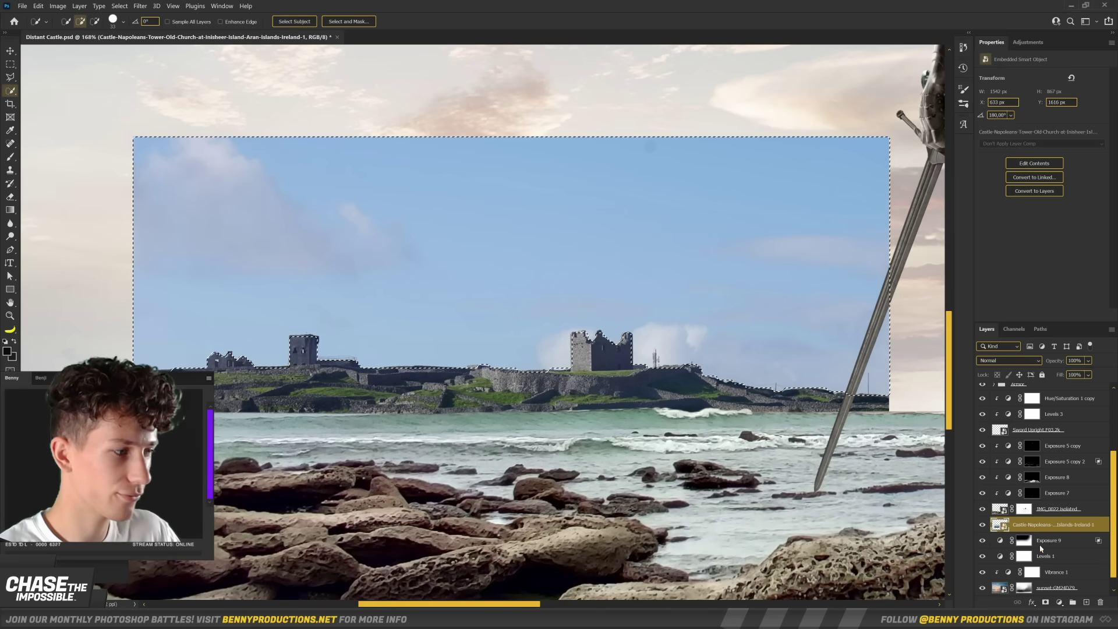
- Mask out the selected blue sky on the castle island layer and fade the island's contrast with the Levels 4 output levels
left_click(1045, 602, "alt")
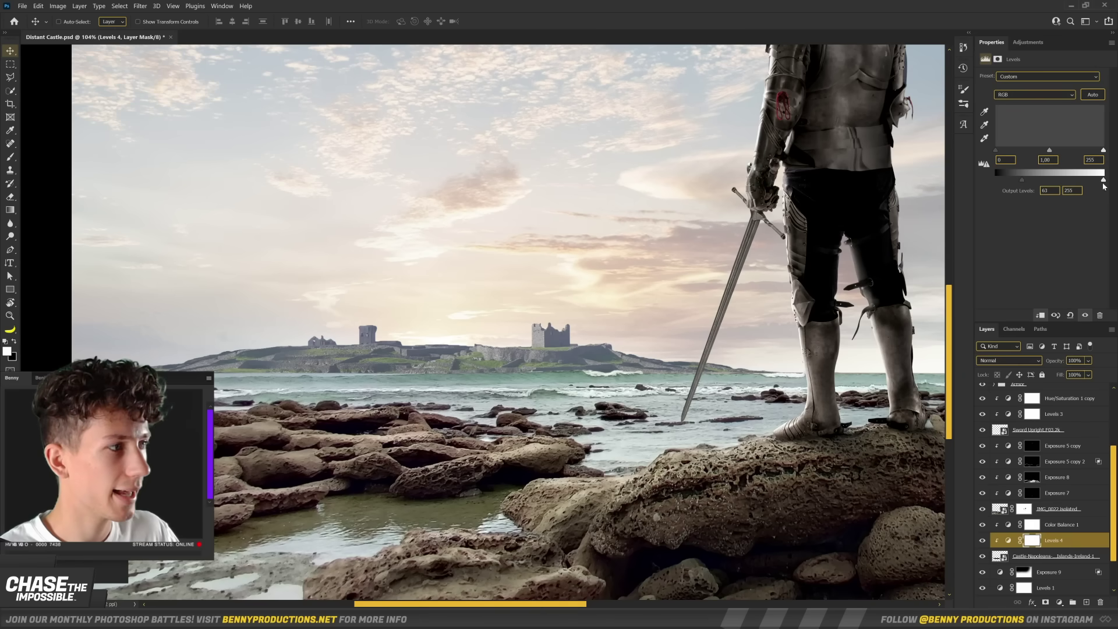
left_click_drag(1083, 181, 1073, 182)
key("ctrl+plus")
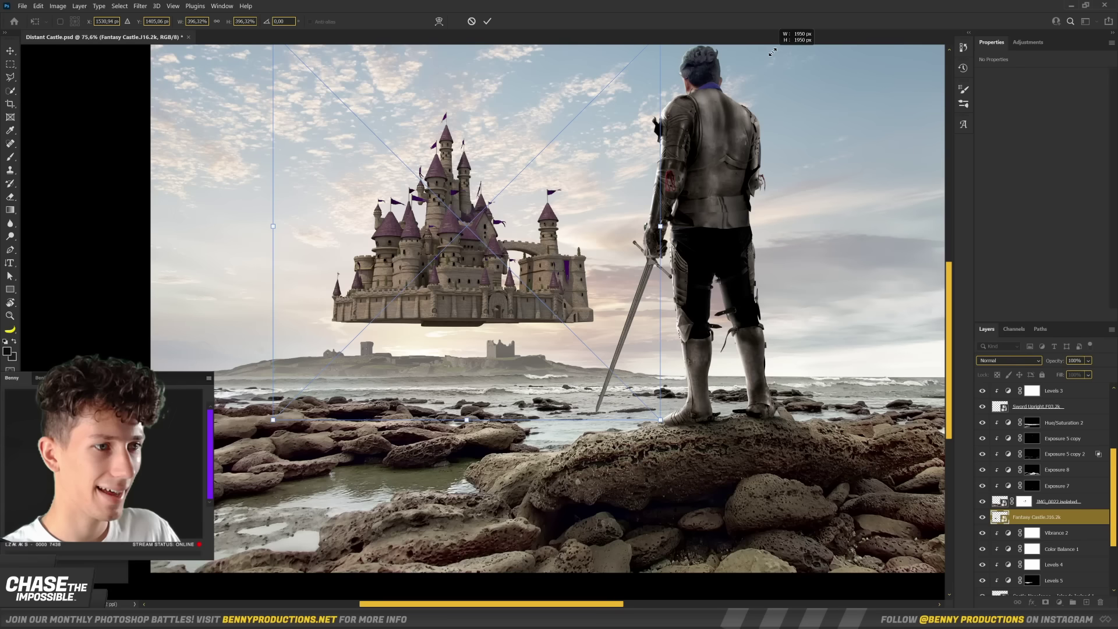
- Scale the Fantasy Castle layer up to about 1950 × 1950 px above the island on the horizon
left_click_drag(751, 70, 772, 52)
key("Return")
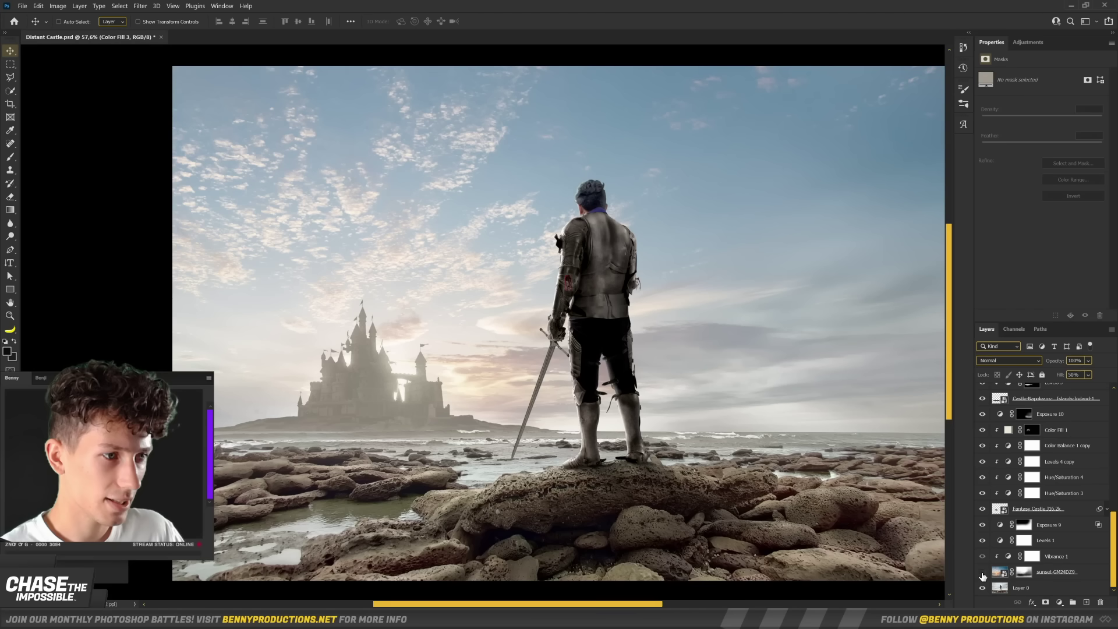
- Hide the sunset sky layer so the original cloudy sky shows behind the knight and castle
left_click(983, 576)
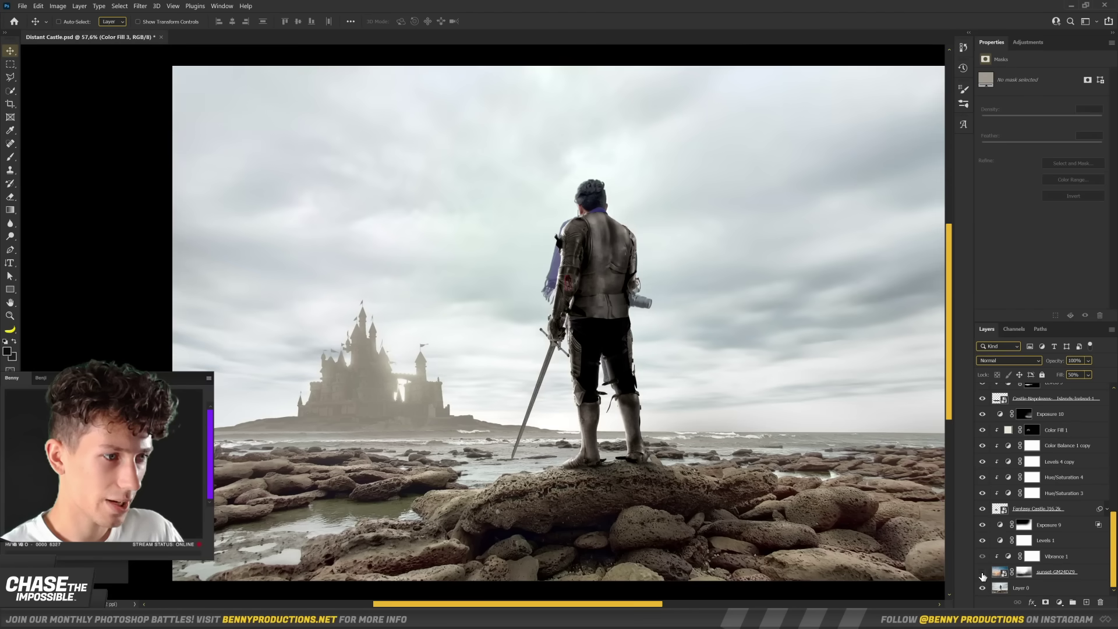
scroll(406, 453, "down", 2)
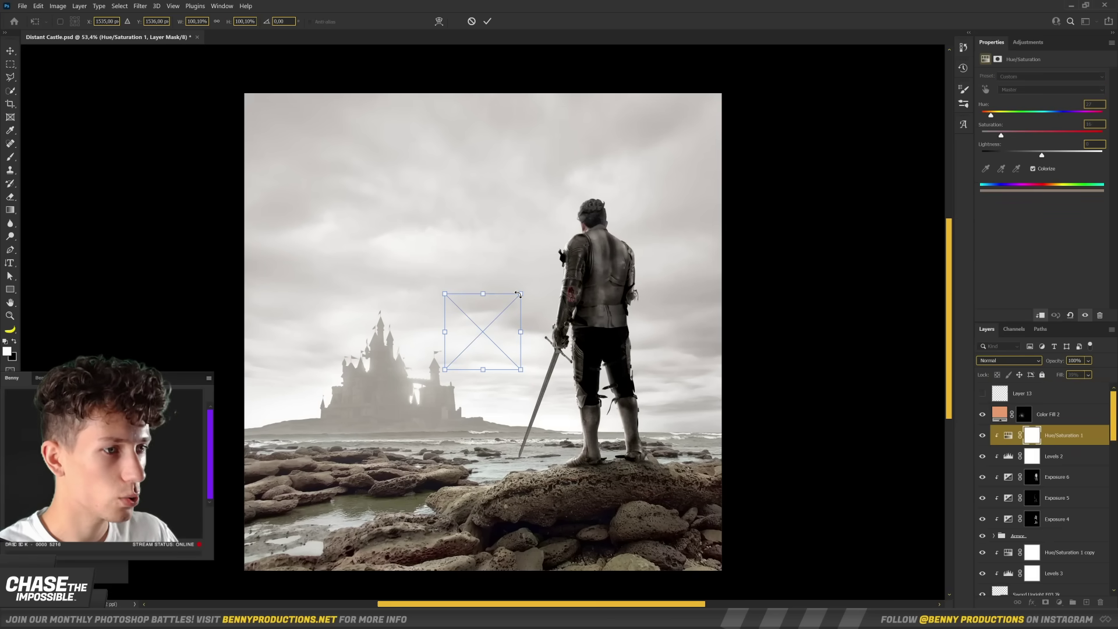
- Enlarge the placed bird image and position the bird group in the sky between the castle and the knight
left_click_drag(616, 178, 617, 176)
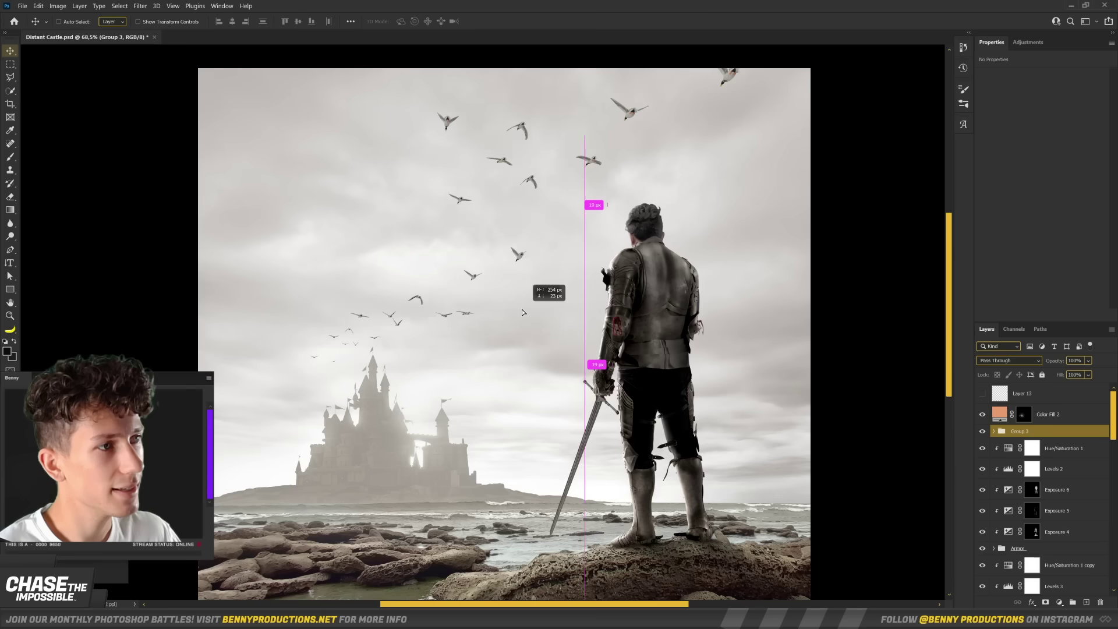
mouse_move(530, 313)
left_mouse_down()
mouse_move(510, 311)
mouse_move(541, 311)
left_mouse_up()
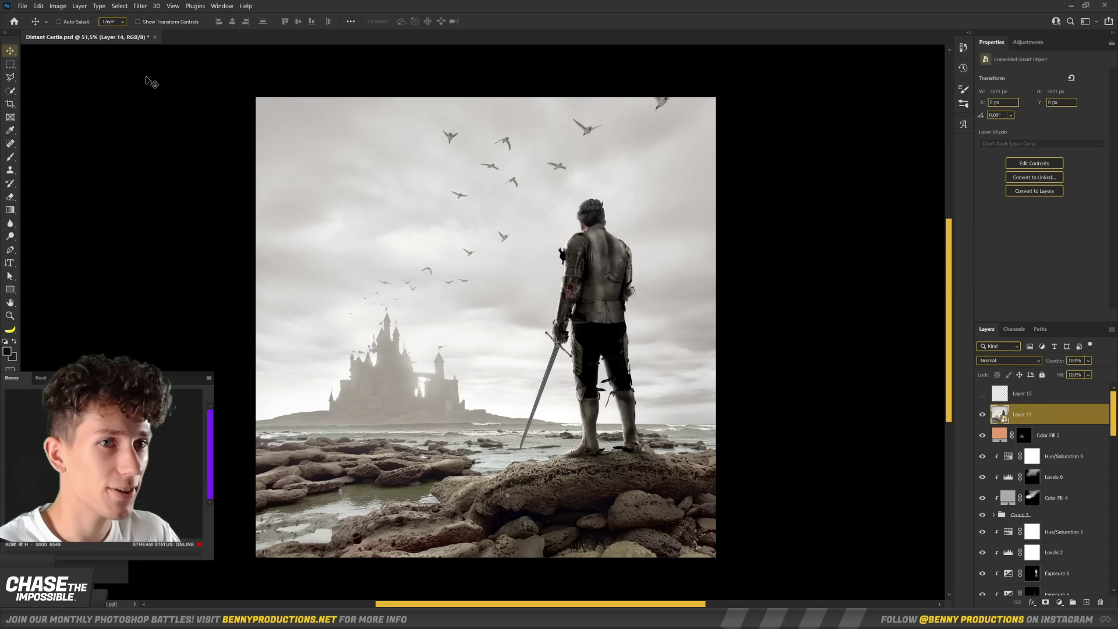
- Apply the Camera Raw Filter to the merged Layer 14 with Texture +15, Clarity +7 and Vibrance +40
left_click(140, 6)
left_click(190, 74)
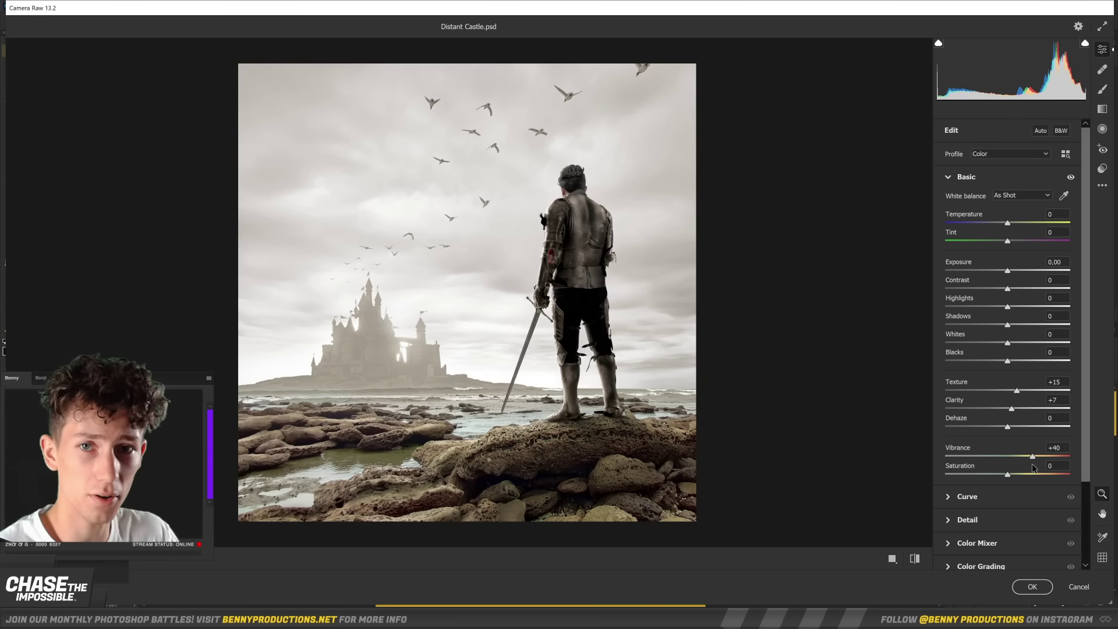
key("Return")
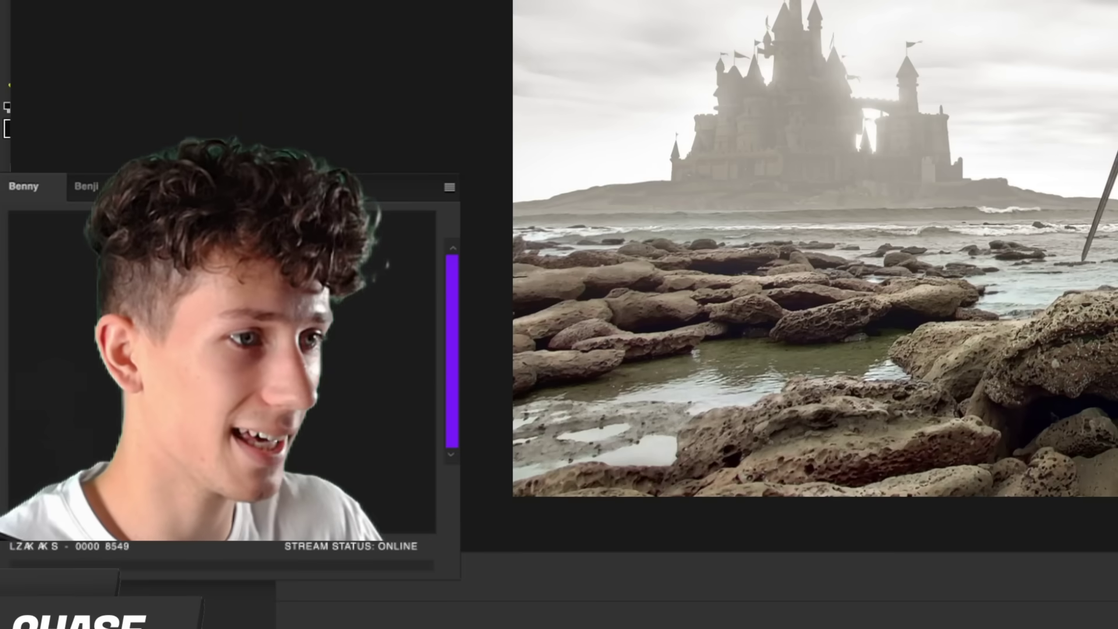